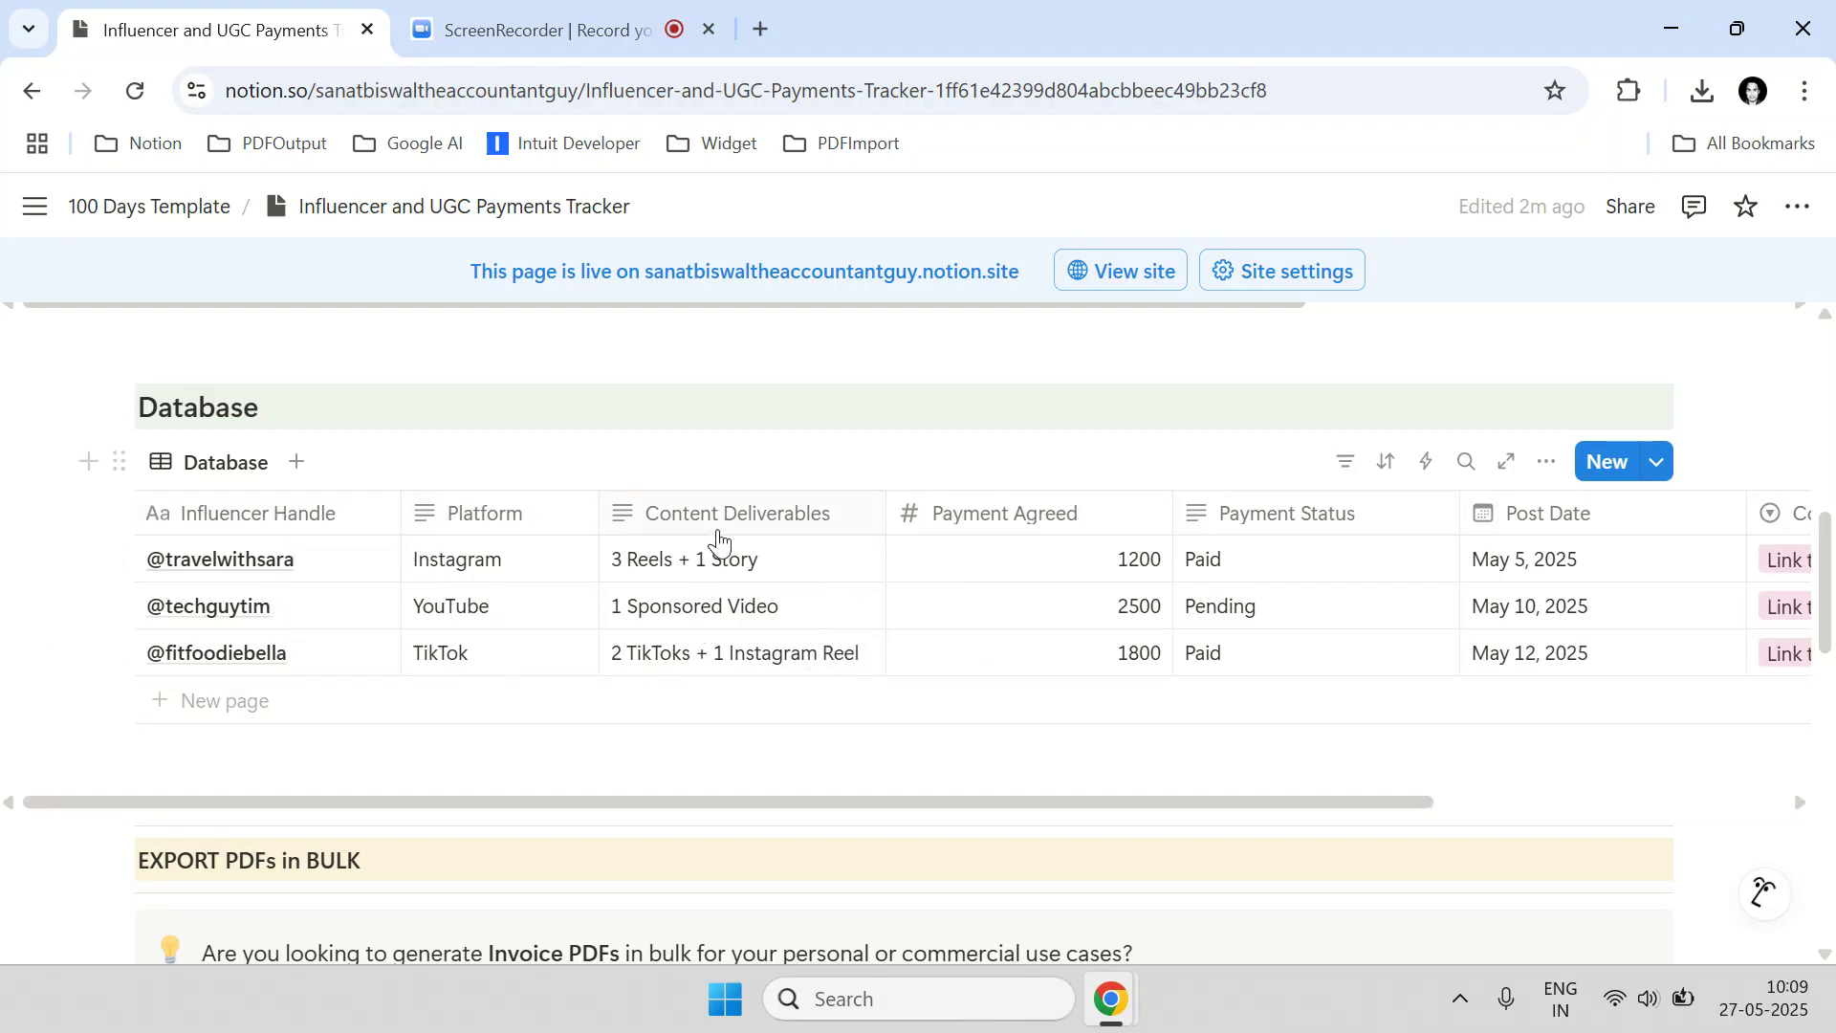
Examine all columns of the Database table, from Influencer Handle through Contract Link.
left_click_drag(1138, 801, 956, 808)
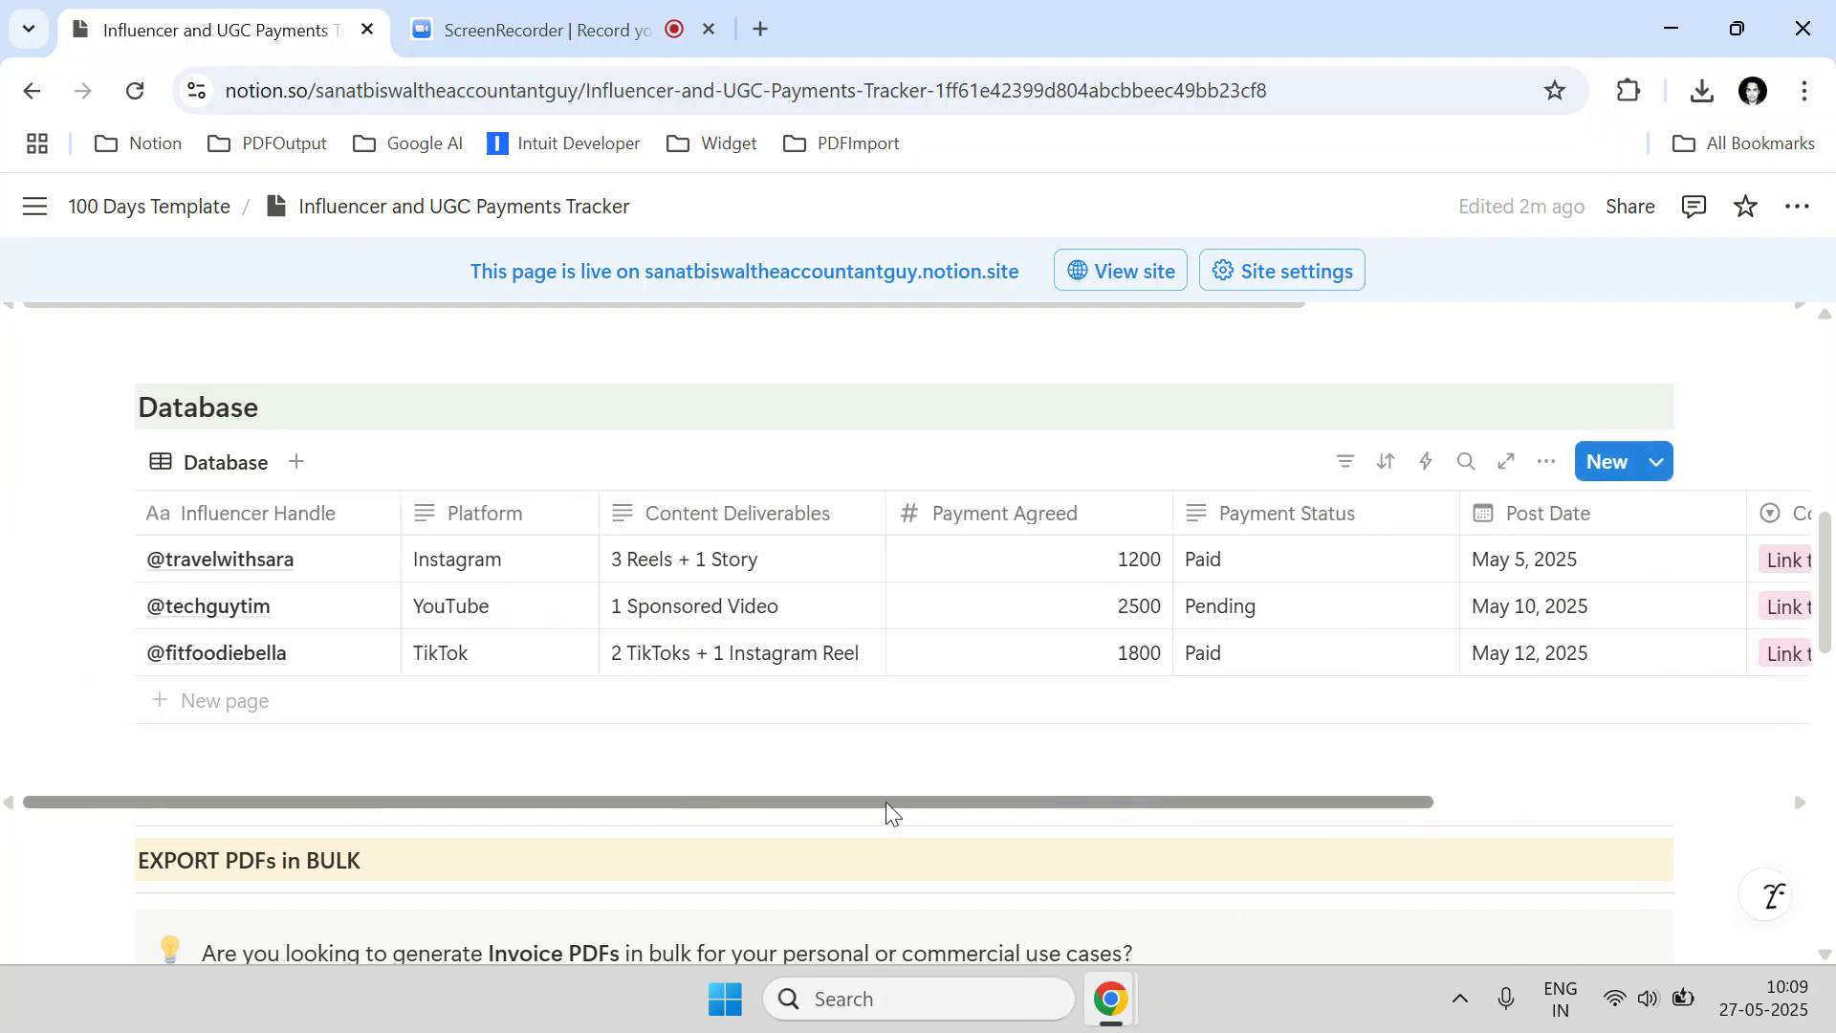
left_click_drag(800, 808, 1443, 794)
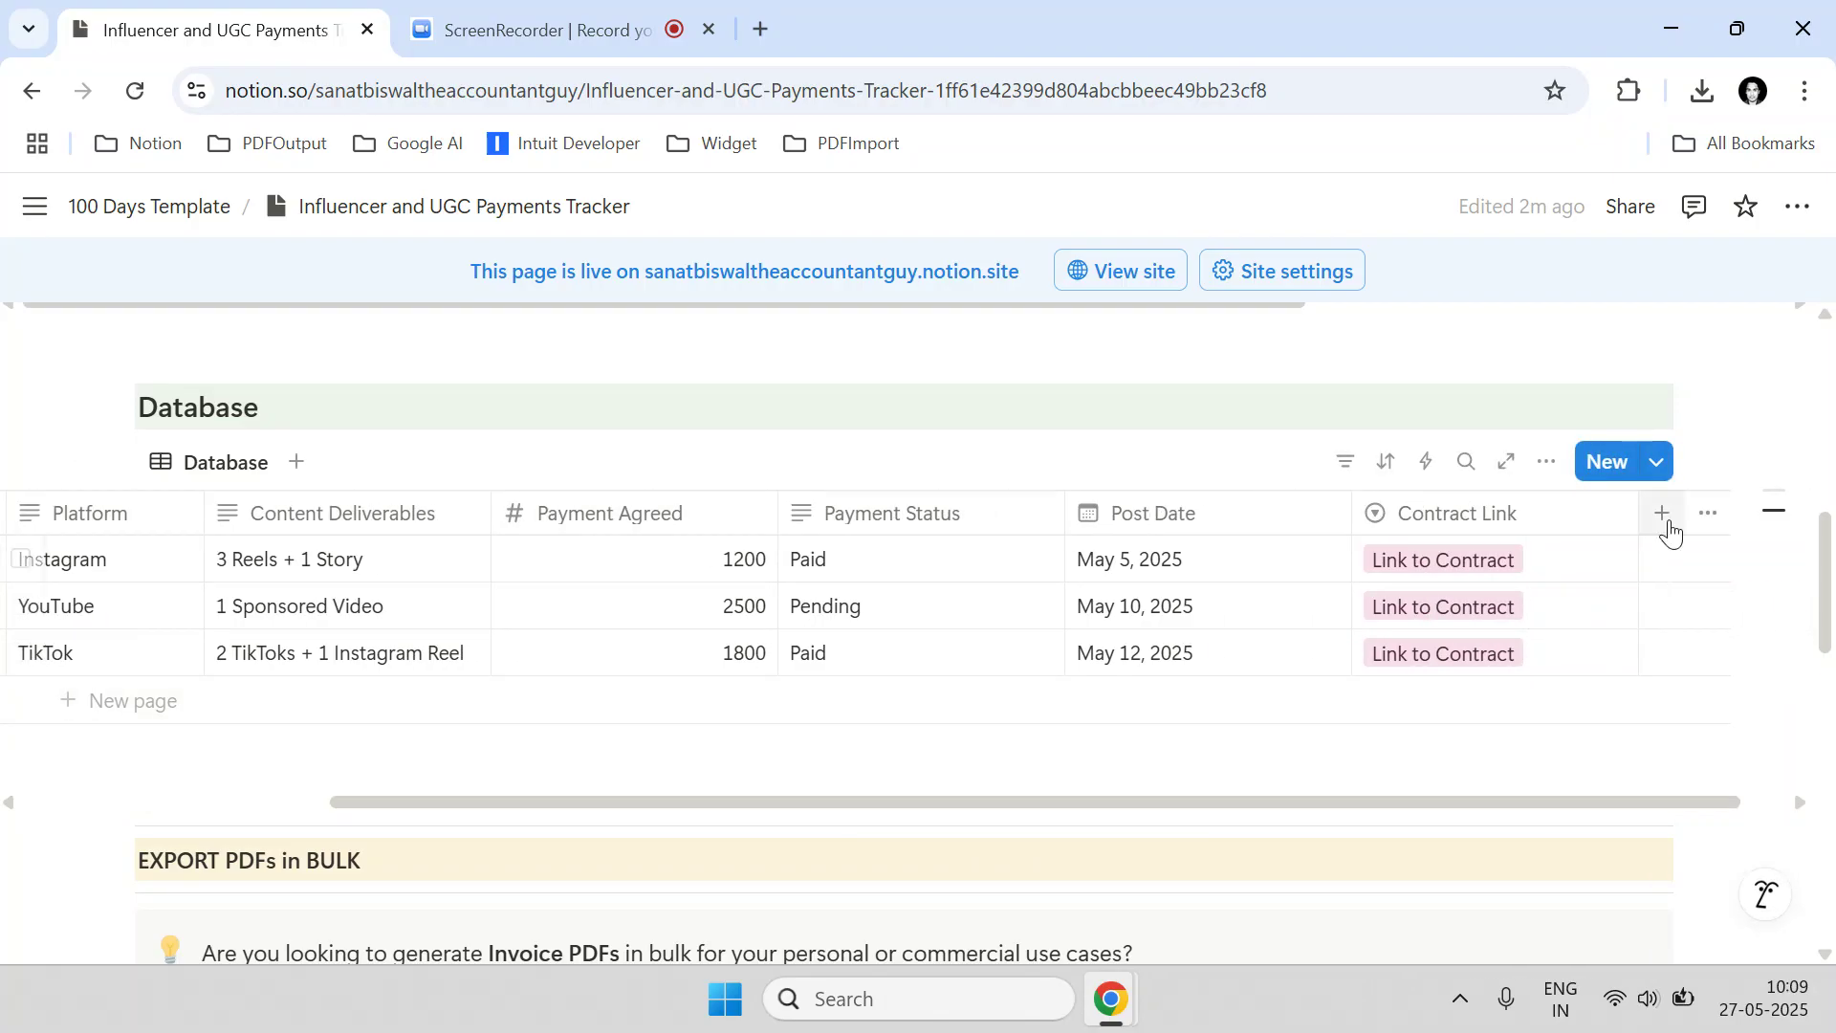
left_click_drag(723, 801, 716, 796)
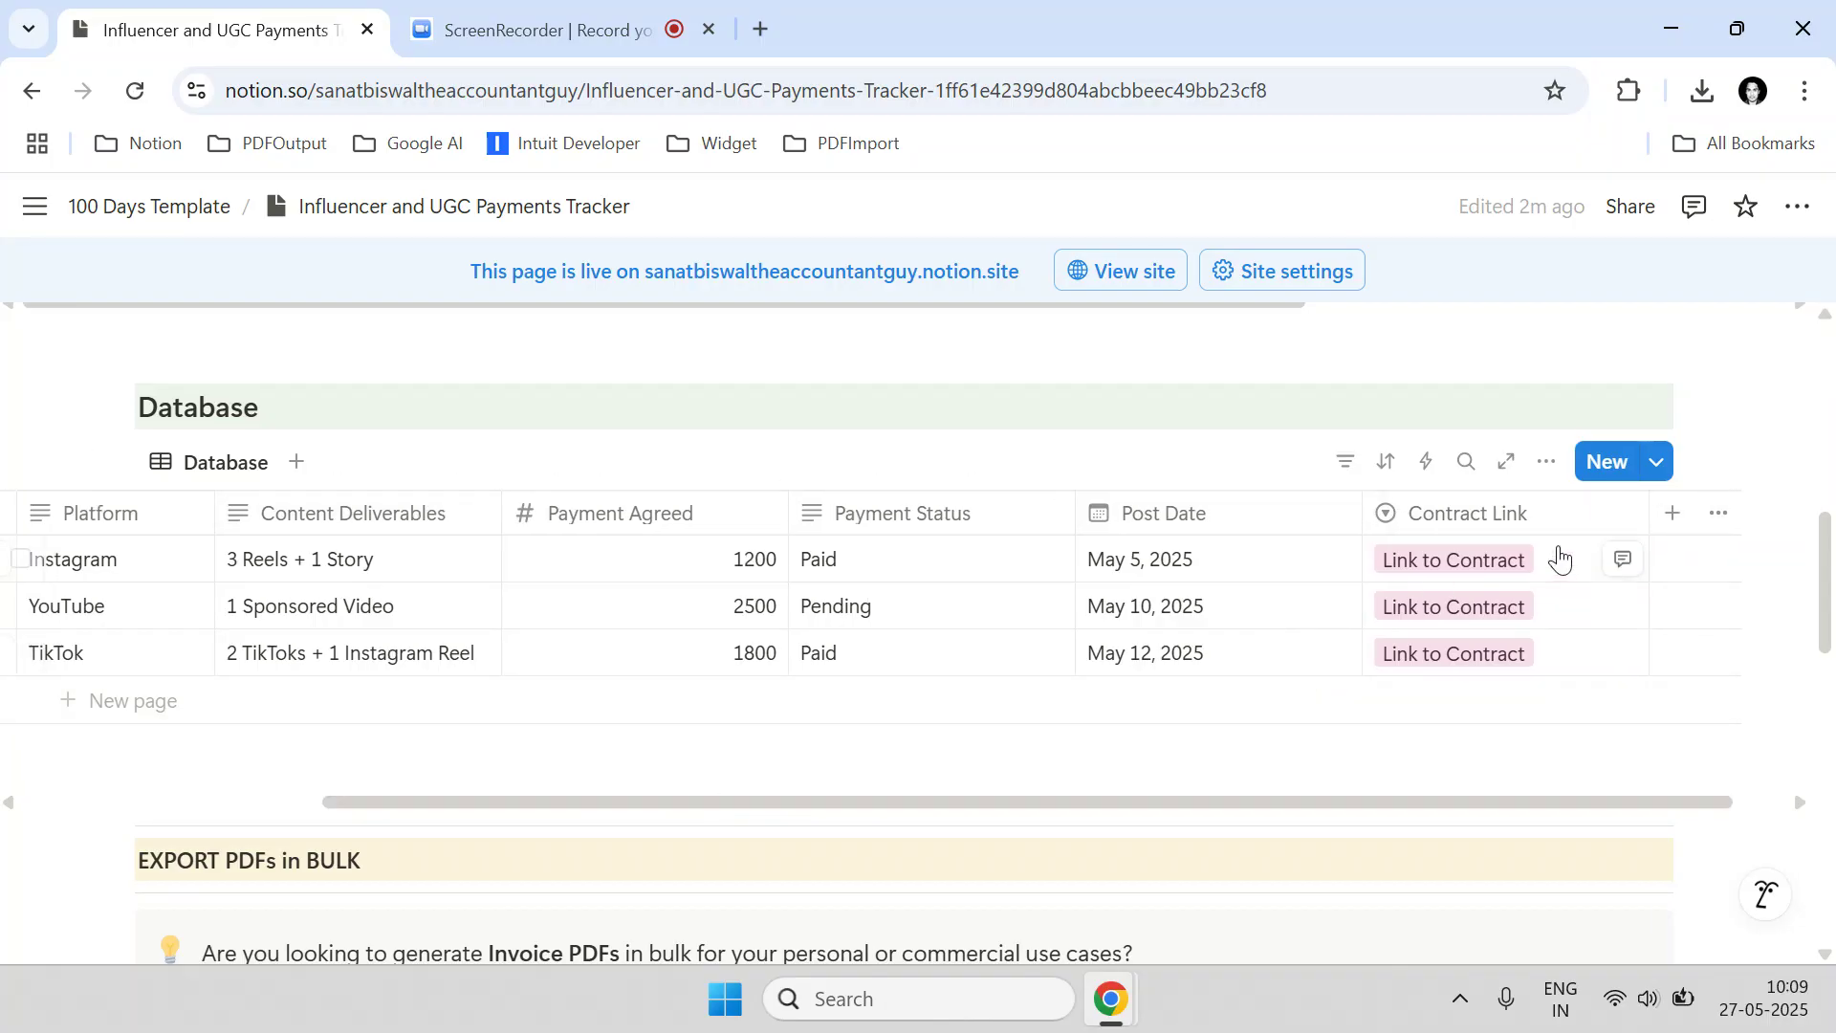
left_click_drag(1488, 804, 820, 763)
scroll(820, 737, "up", 5)
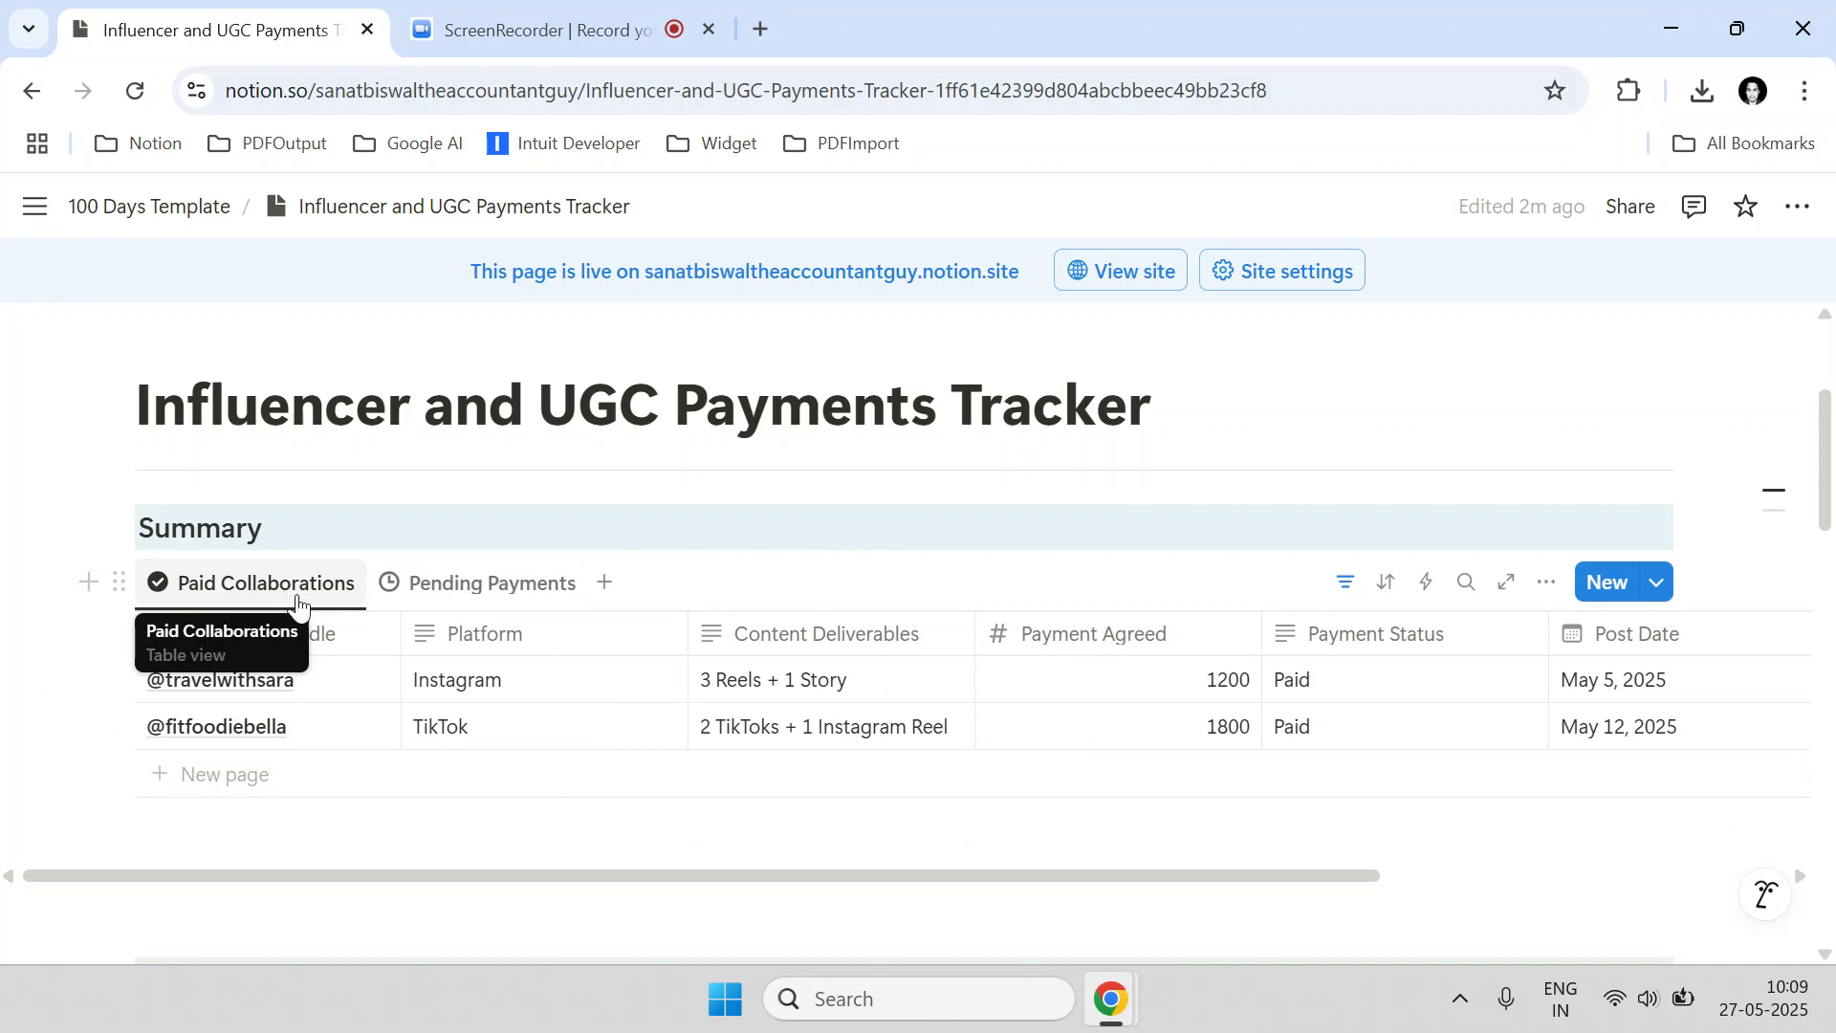
Inspect the Payment Status filter of the Paid Collaborations view and compare its entries with the Database table.
left_click(1337, 586)
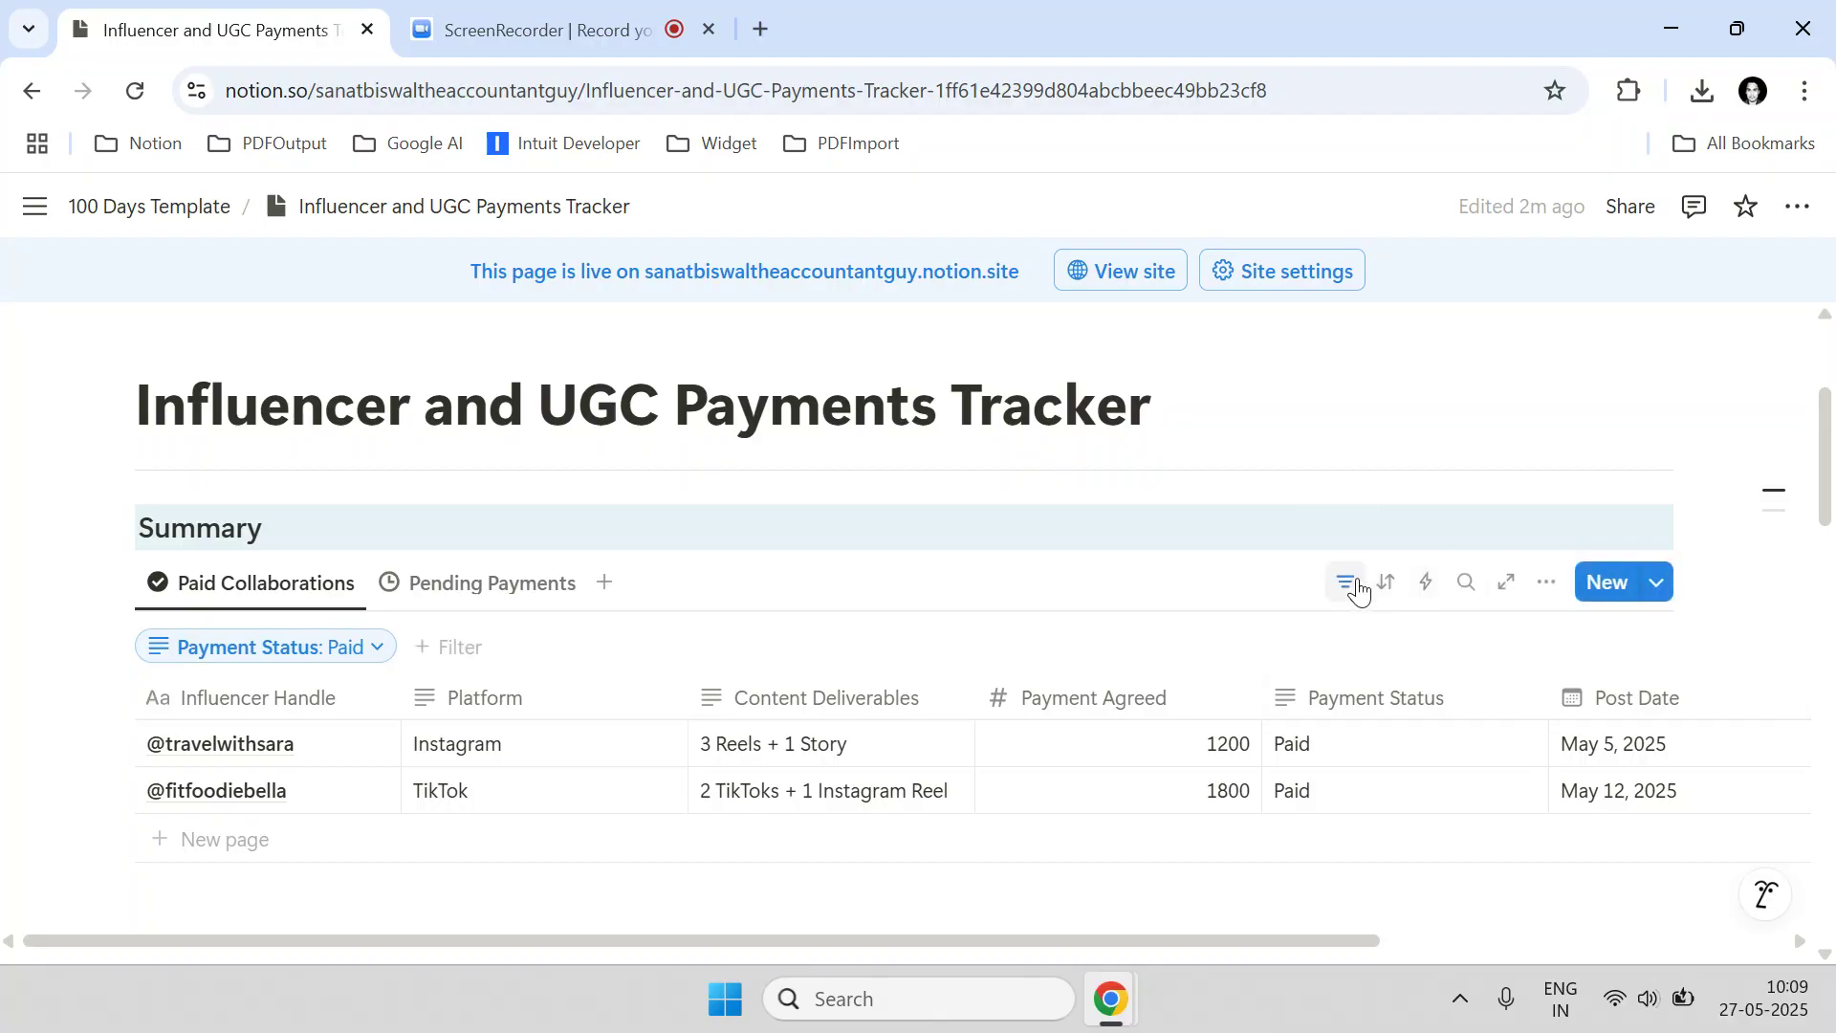
left_click(1356, 586)
left_click(1359, 588)
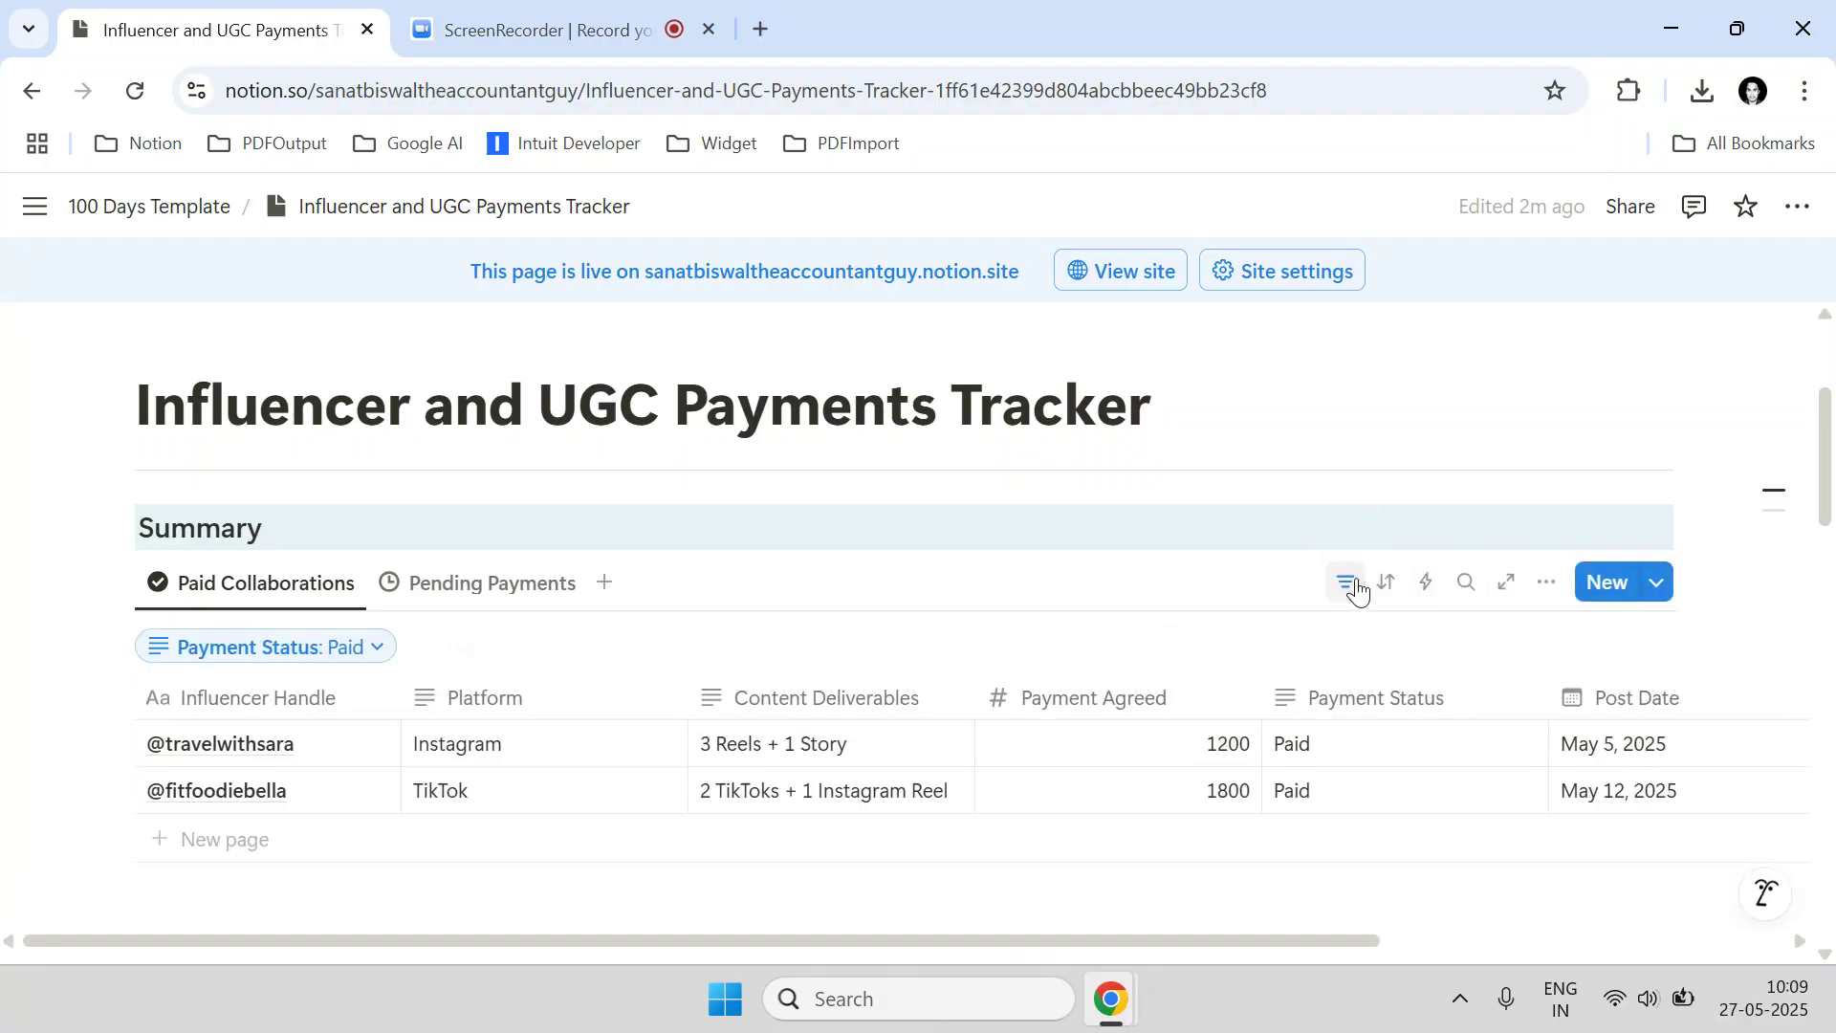
left_click(379, 644)
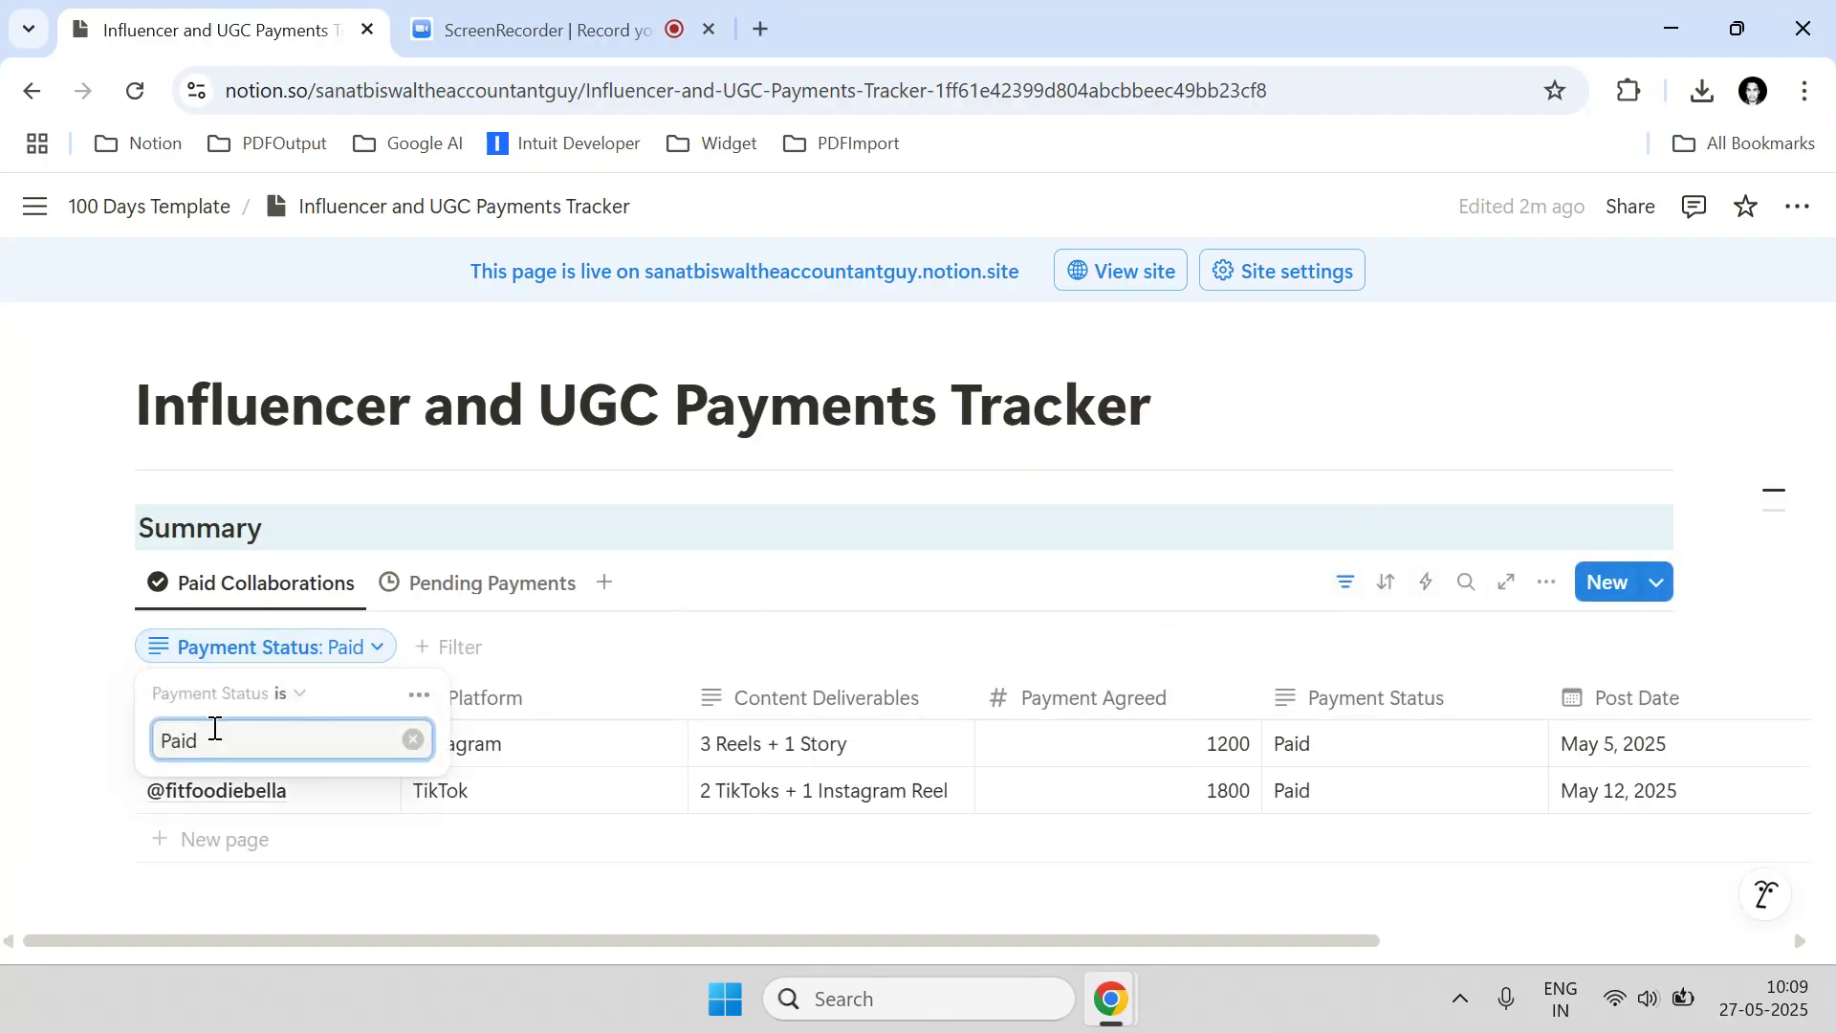
left_click(704, 598)
scroll(1224, 626, "down", 5)
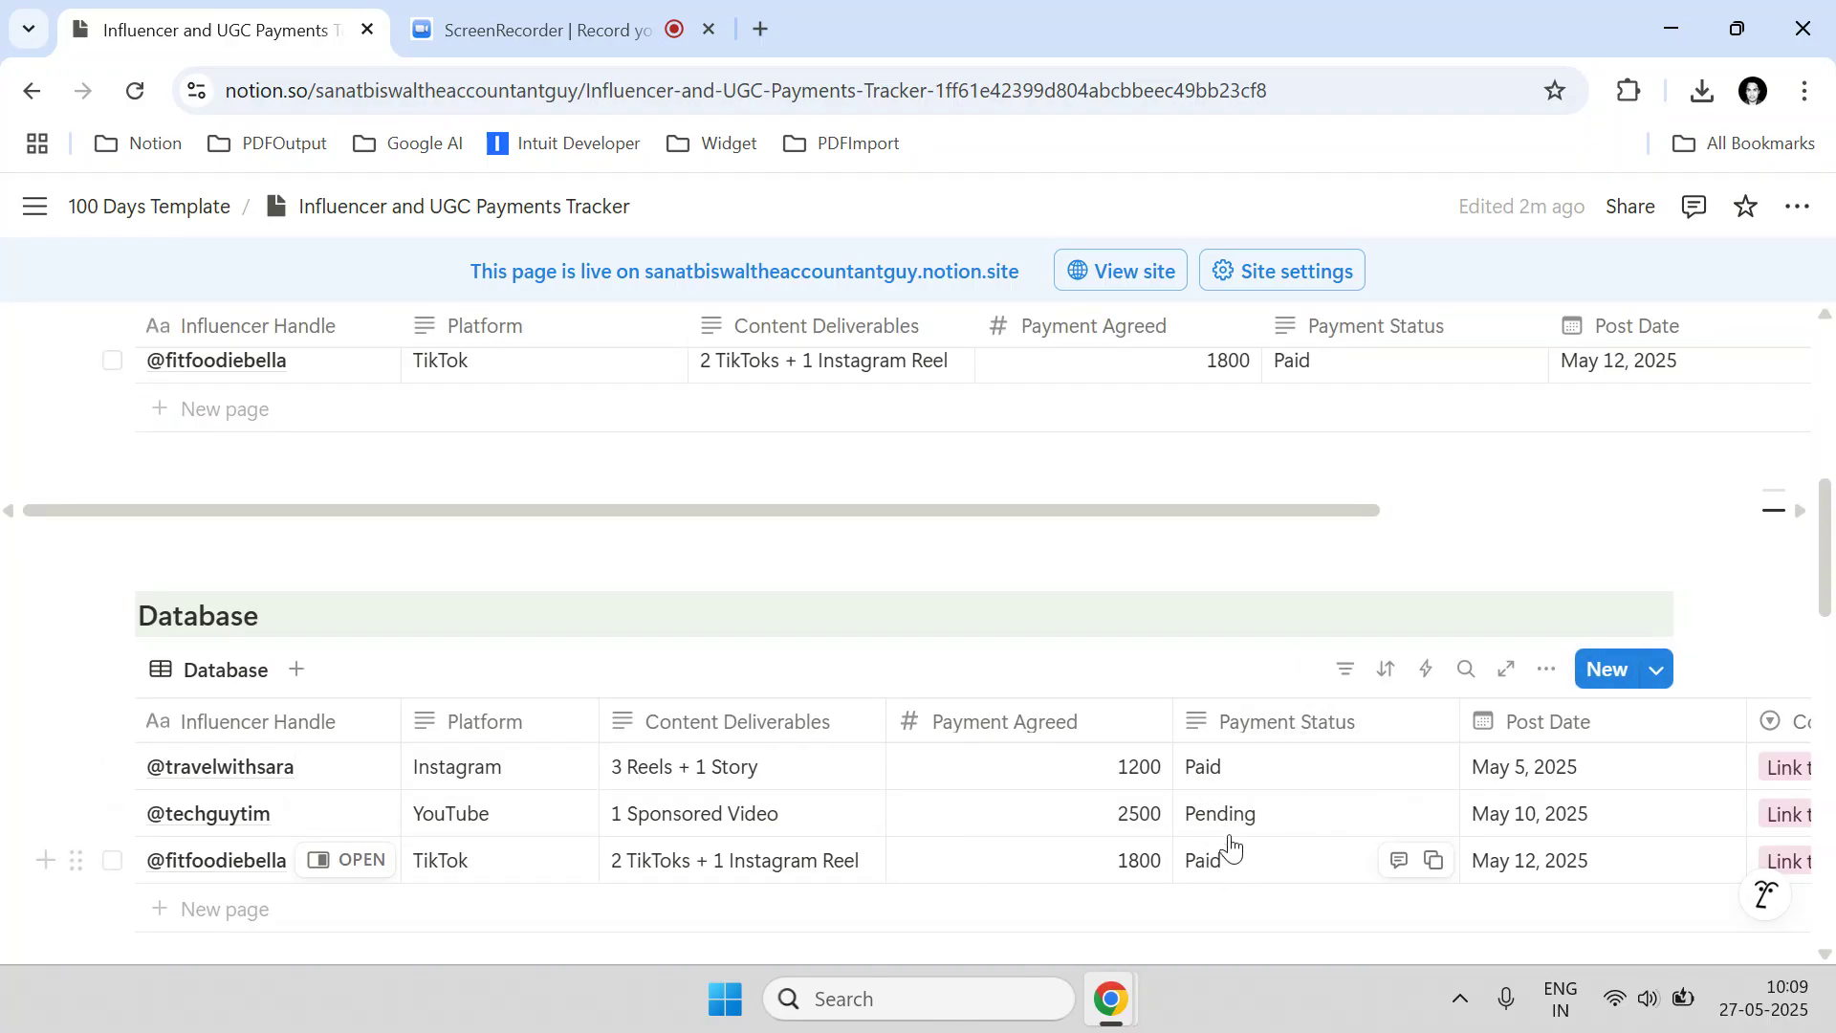
scroll(762, 680, "up", 3)
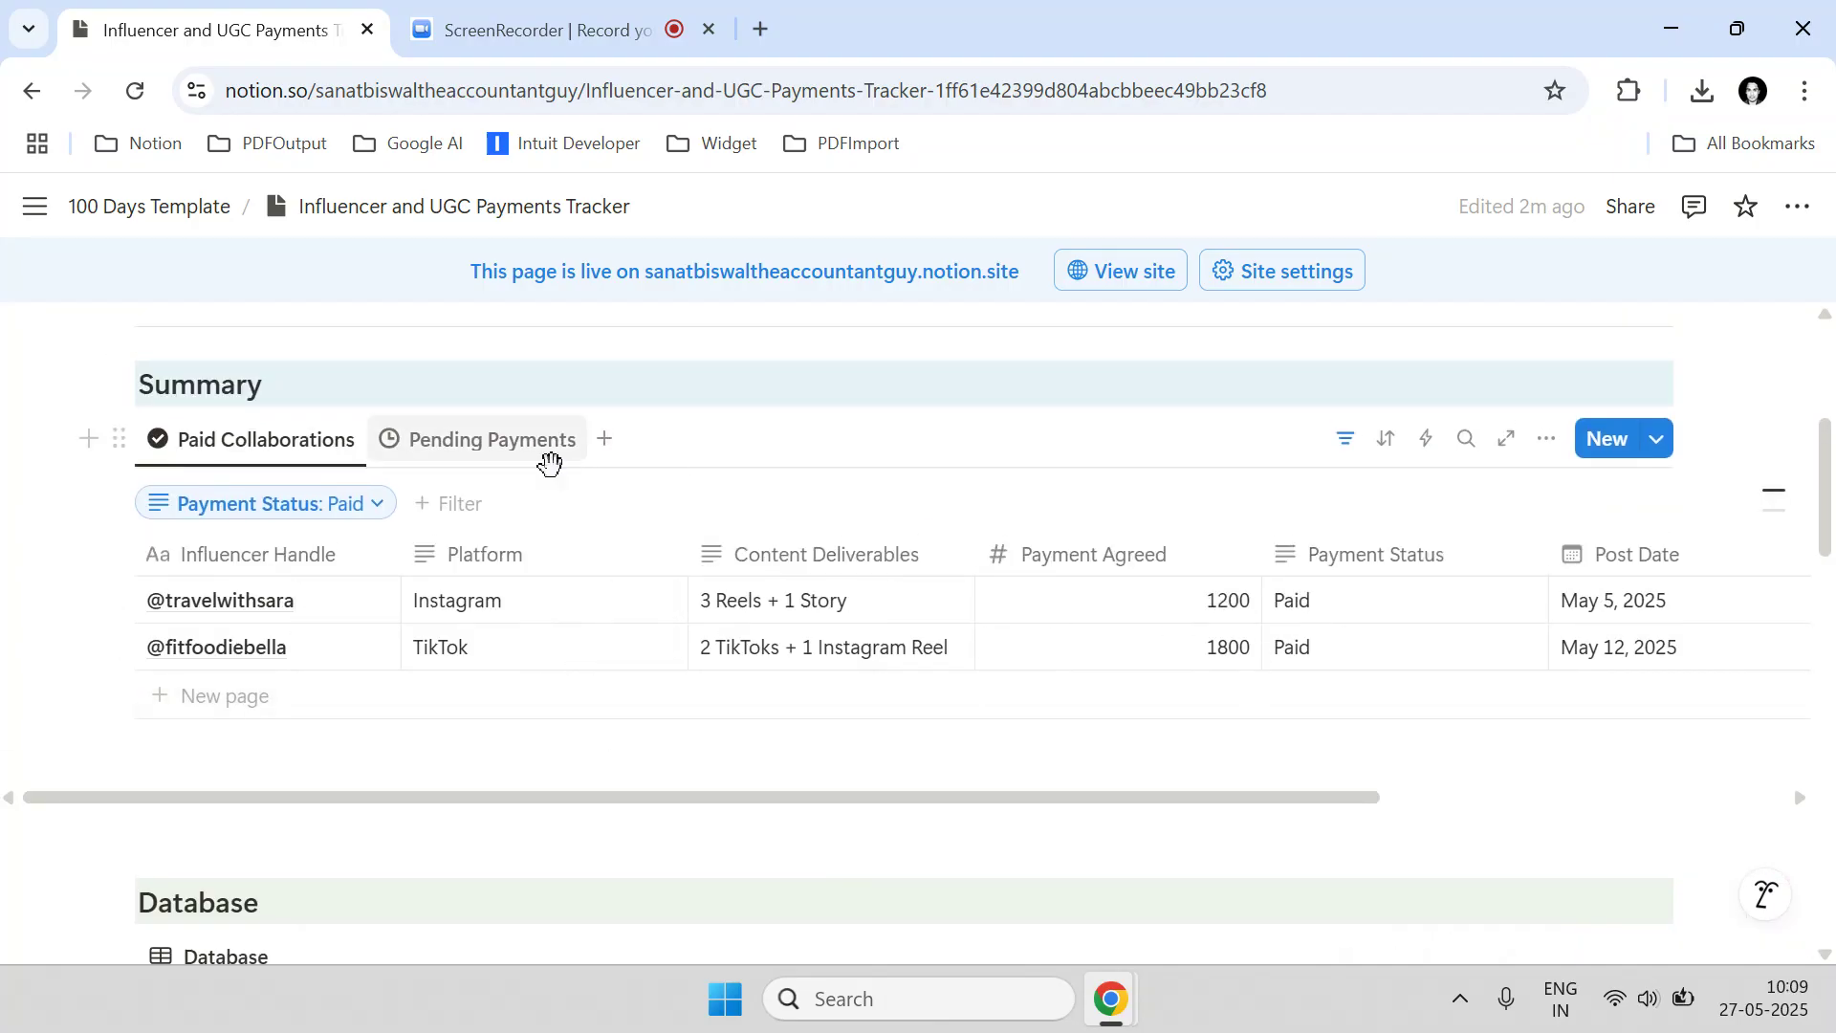
left_click(1363, 455)
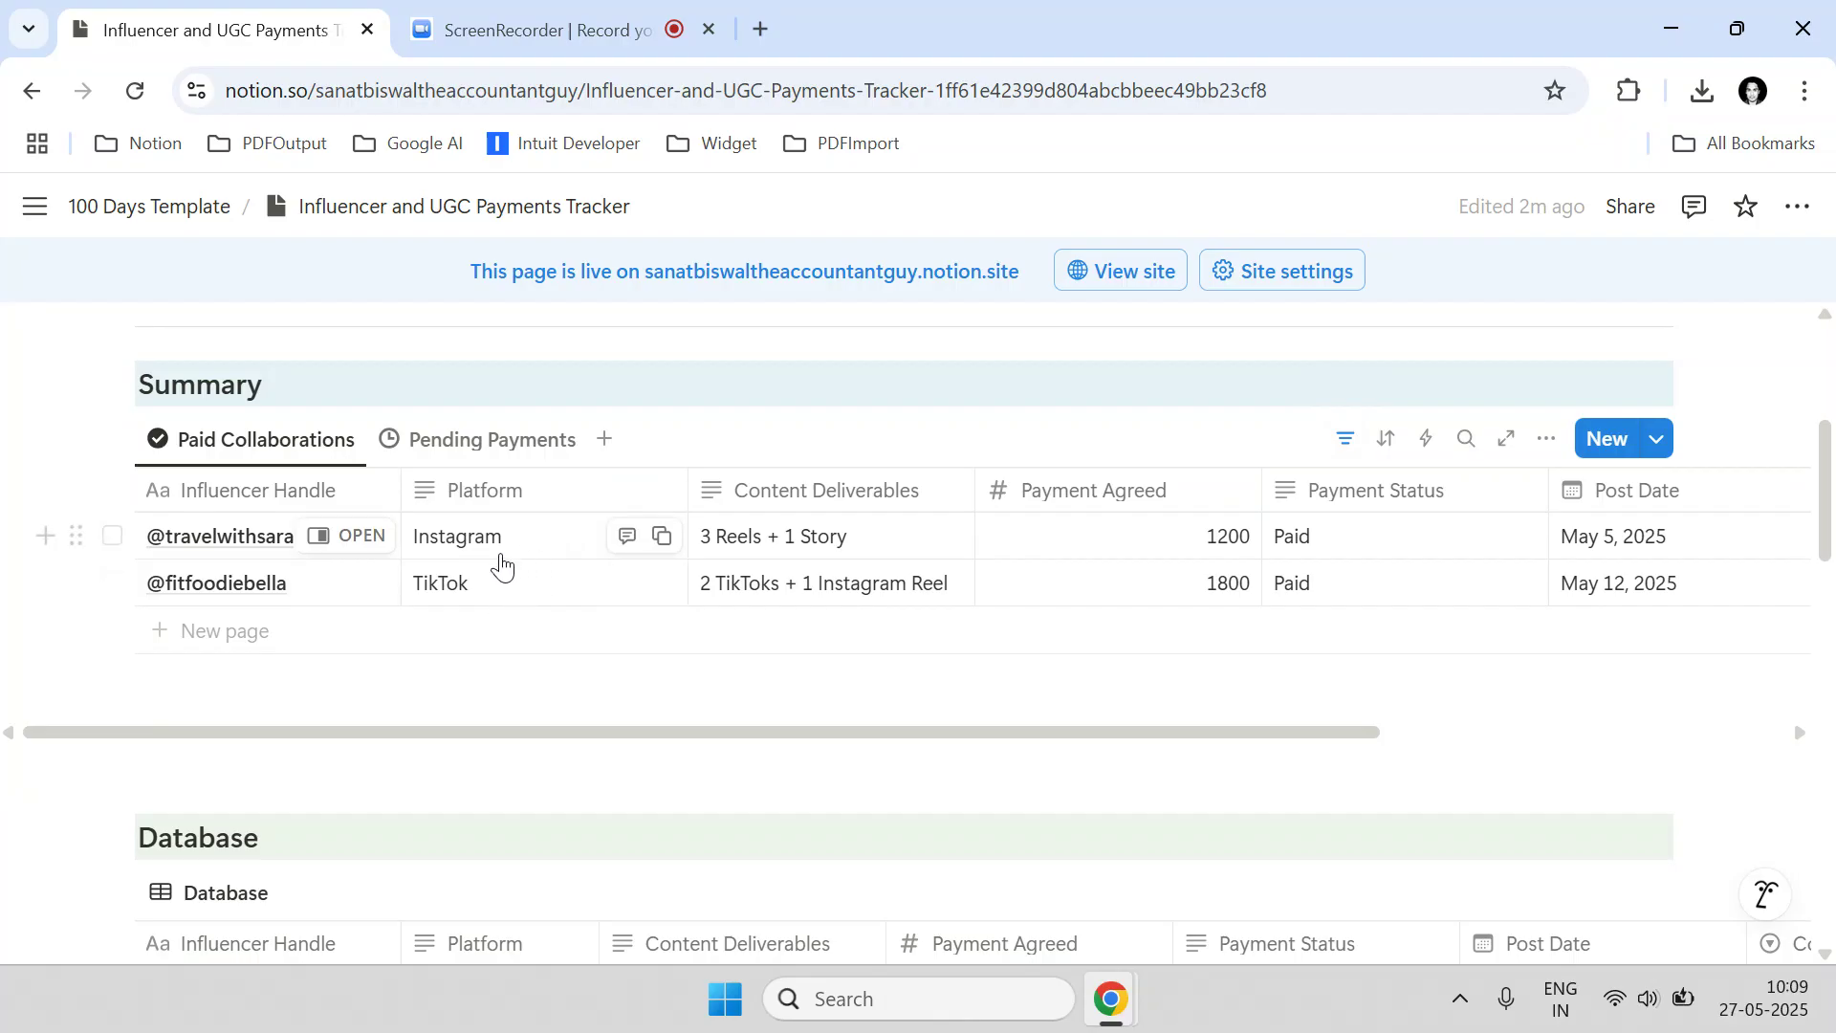
scroll(492, 586, "down", 5)
scroll(494, 595, "up", 4)
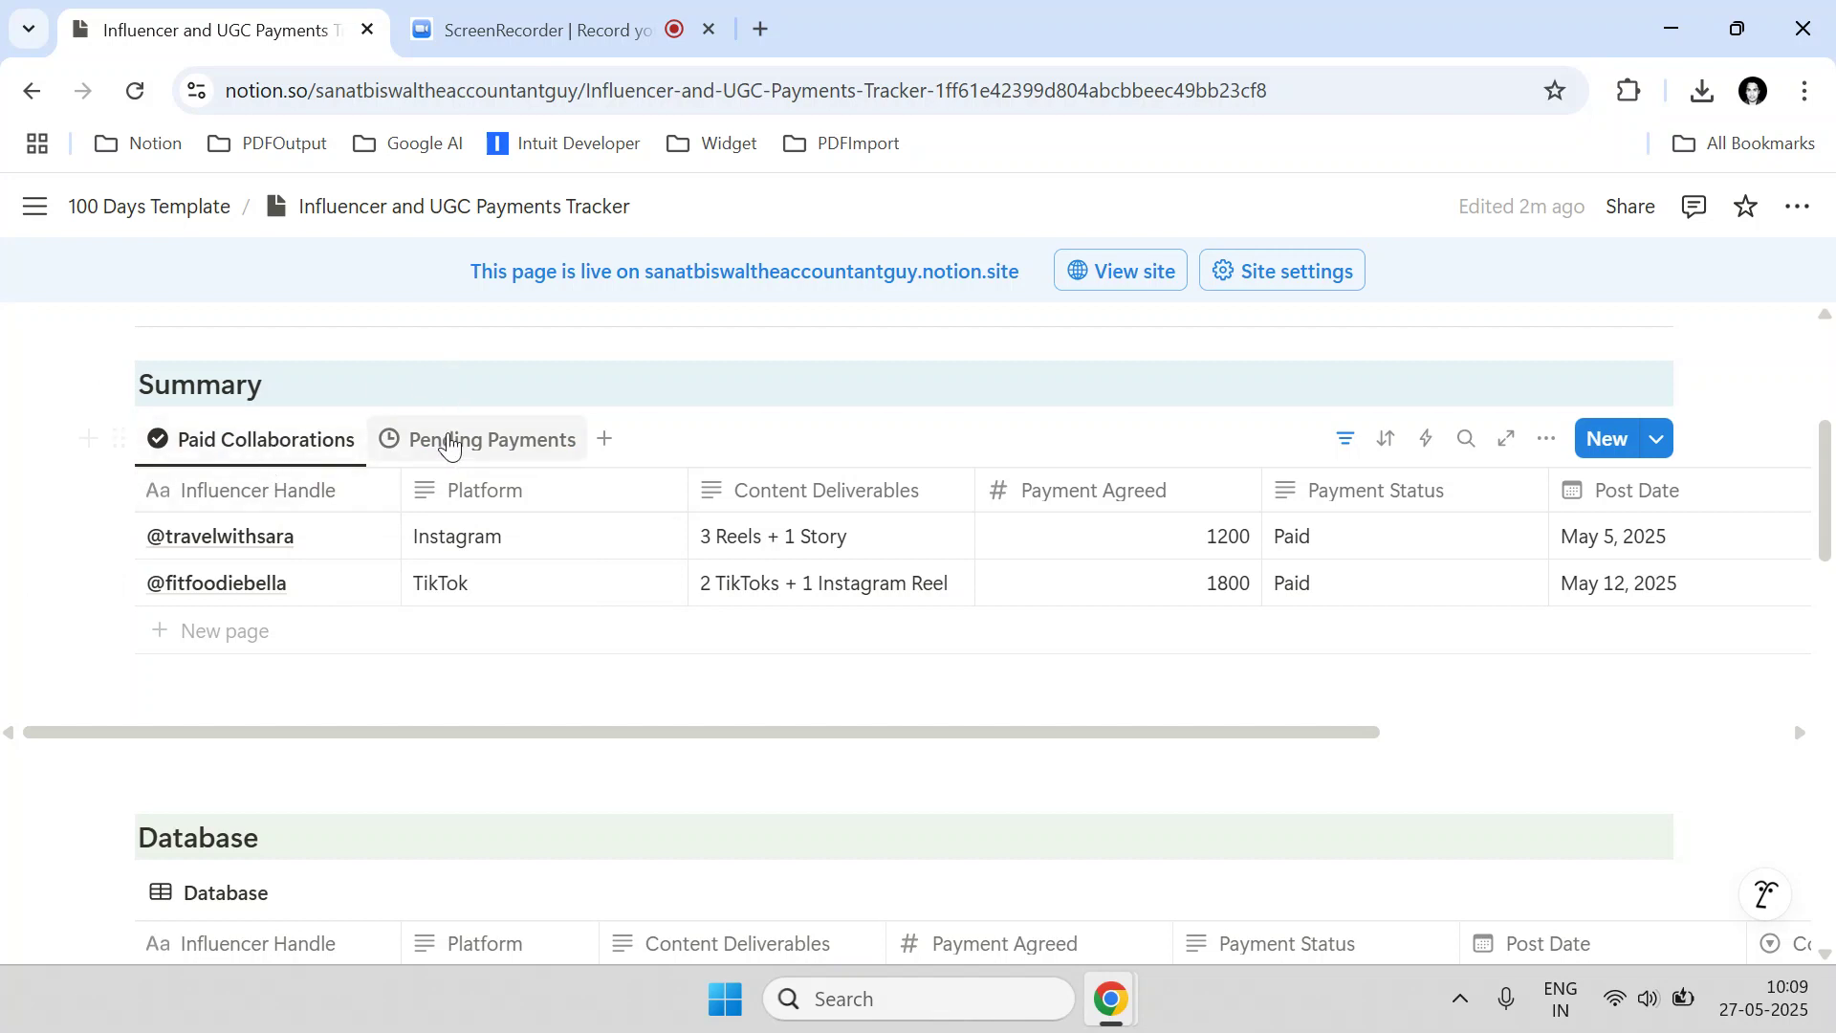
Filter the Pending Payments view in the Summary section so that Payment Status contains Pending.
left_click(450, 445)
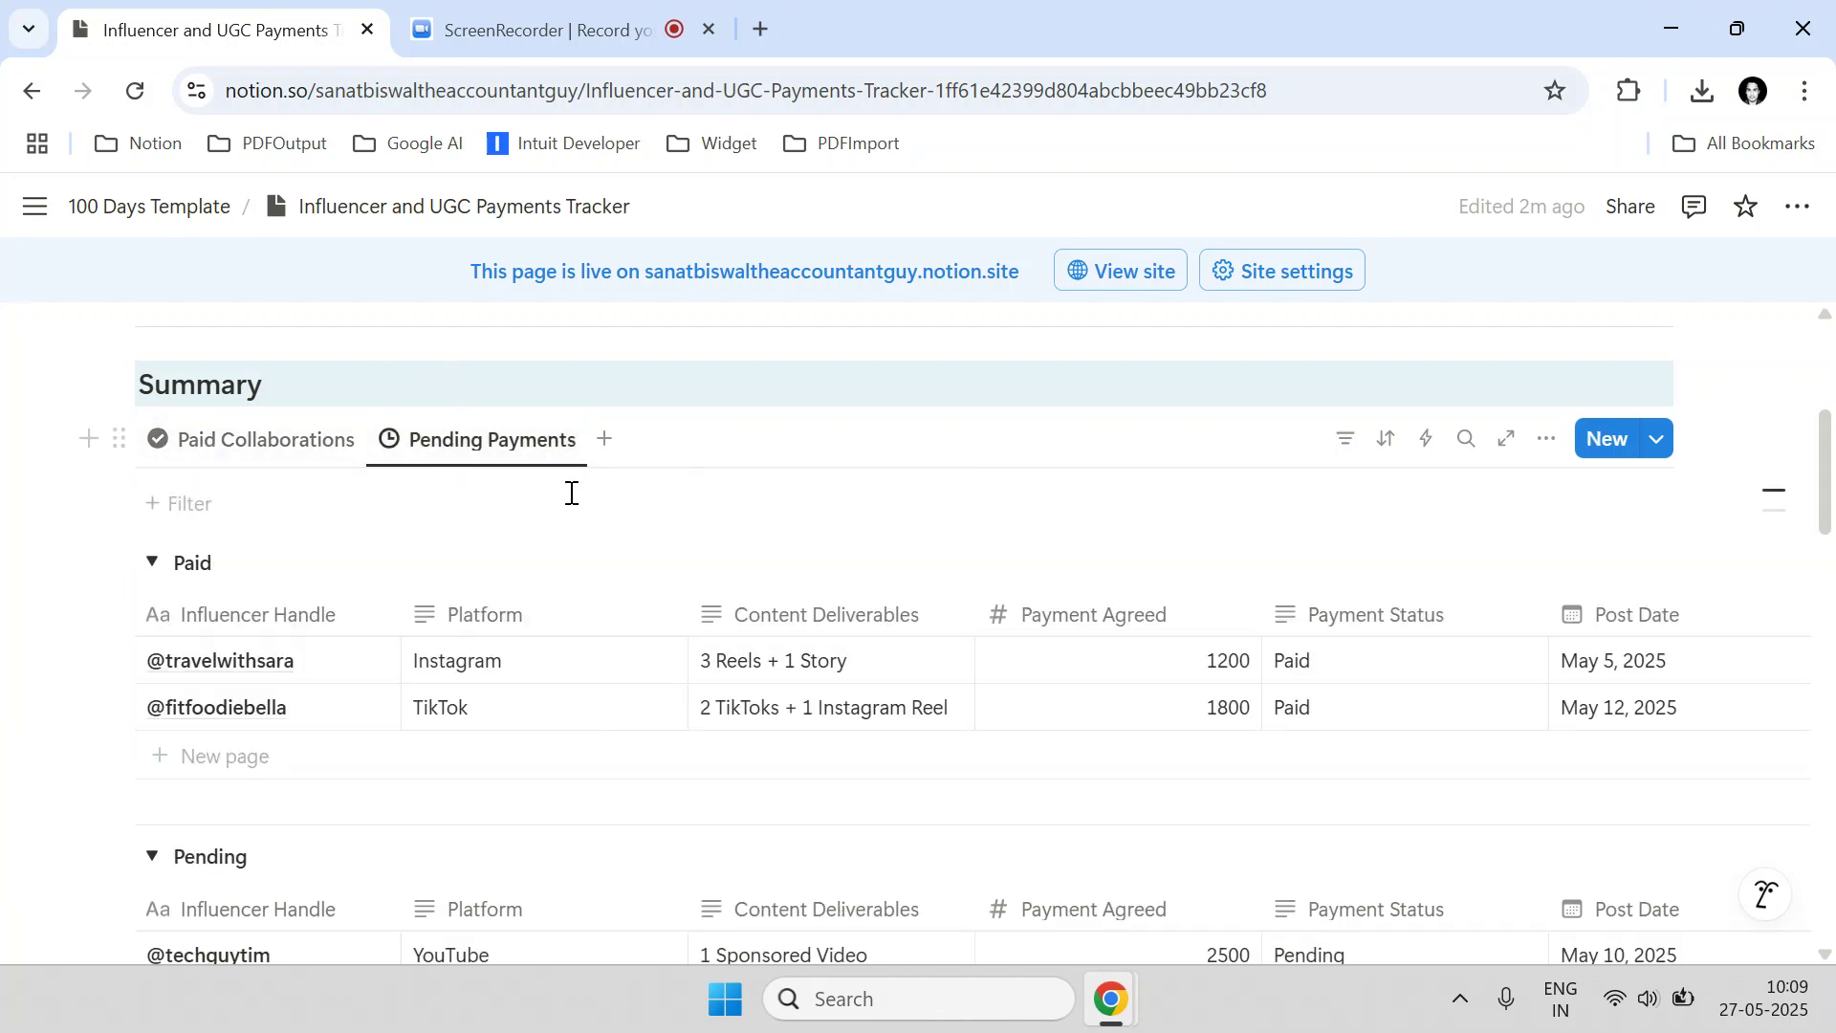
scroll(889, 659, "down", 1)
scroll(880, 654, "up", 1)
left_click(1341, 460)
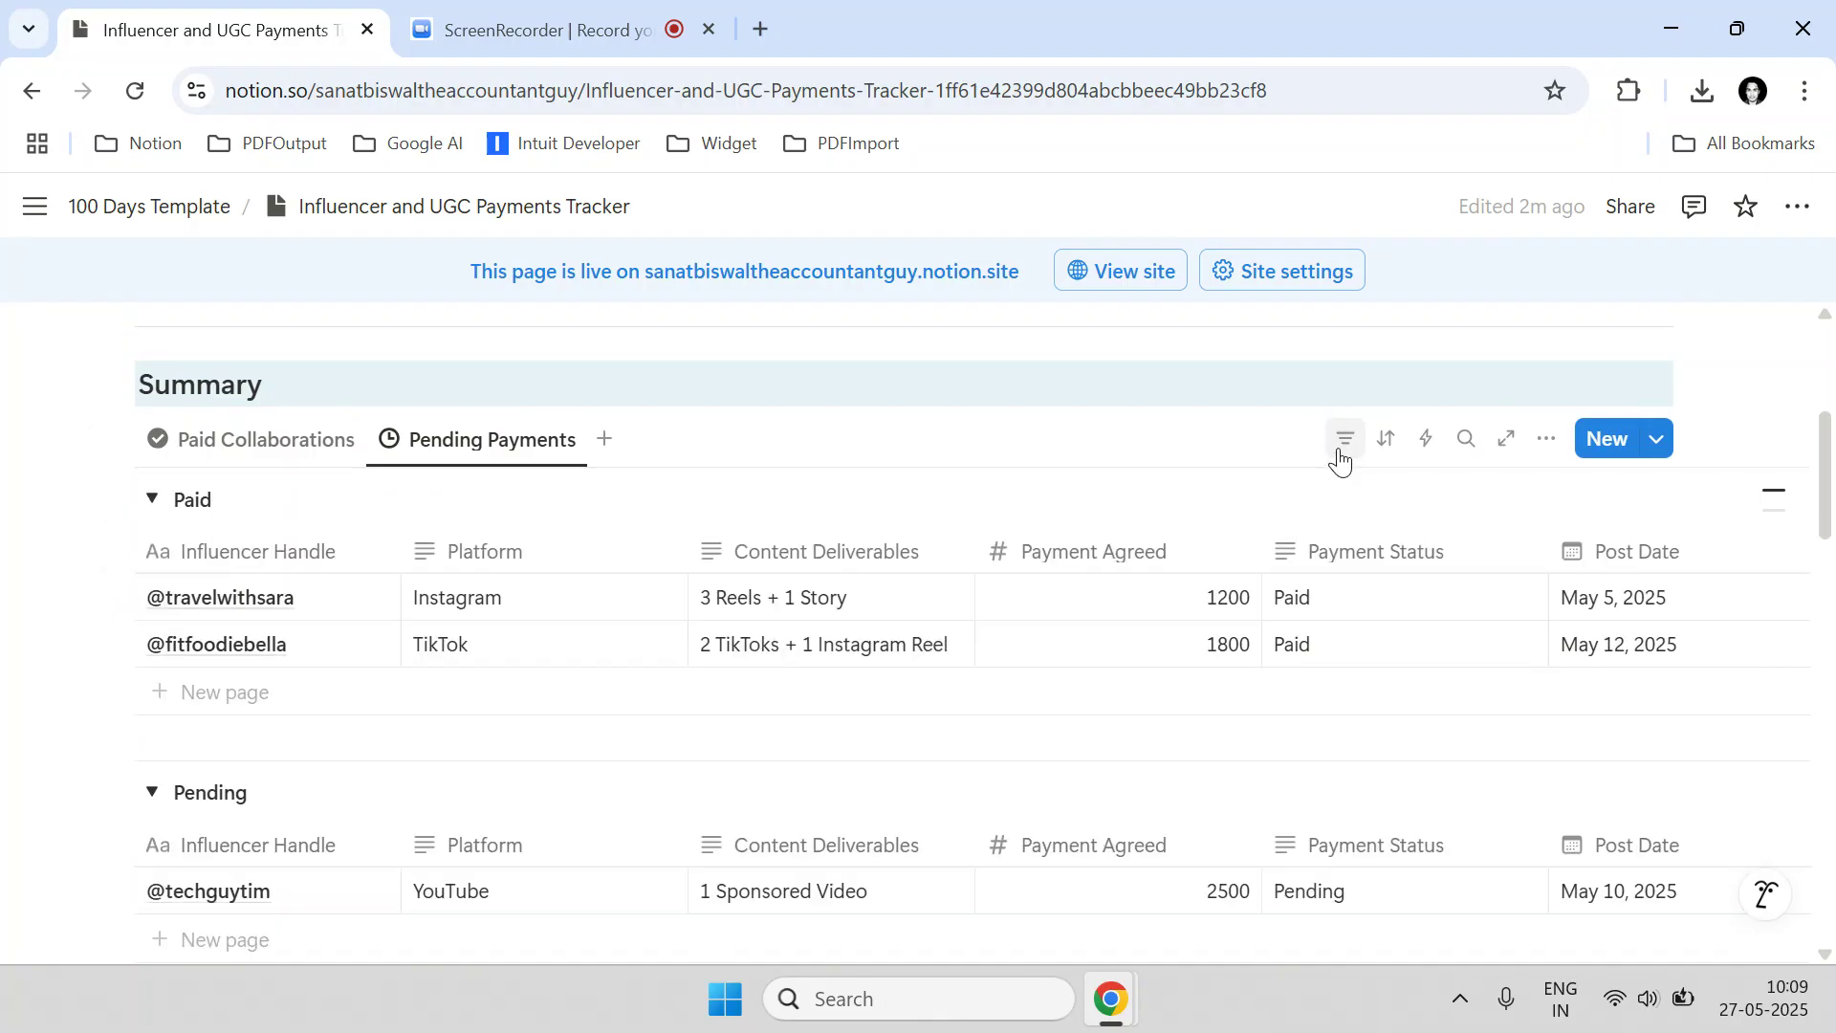
left_click(1341, 460)
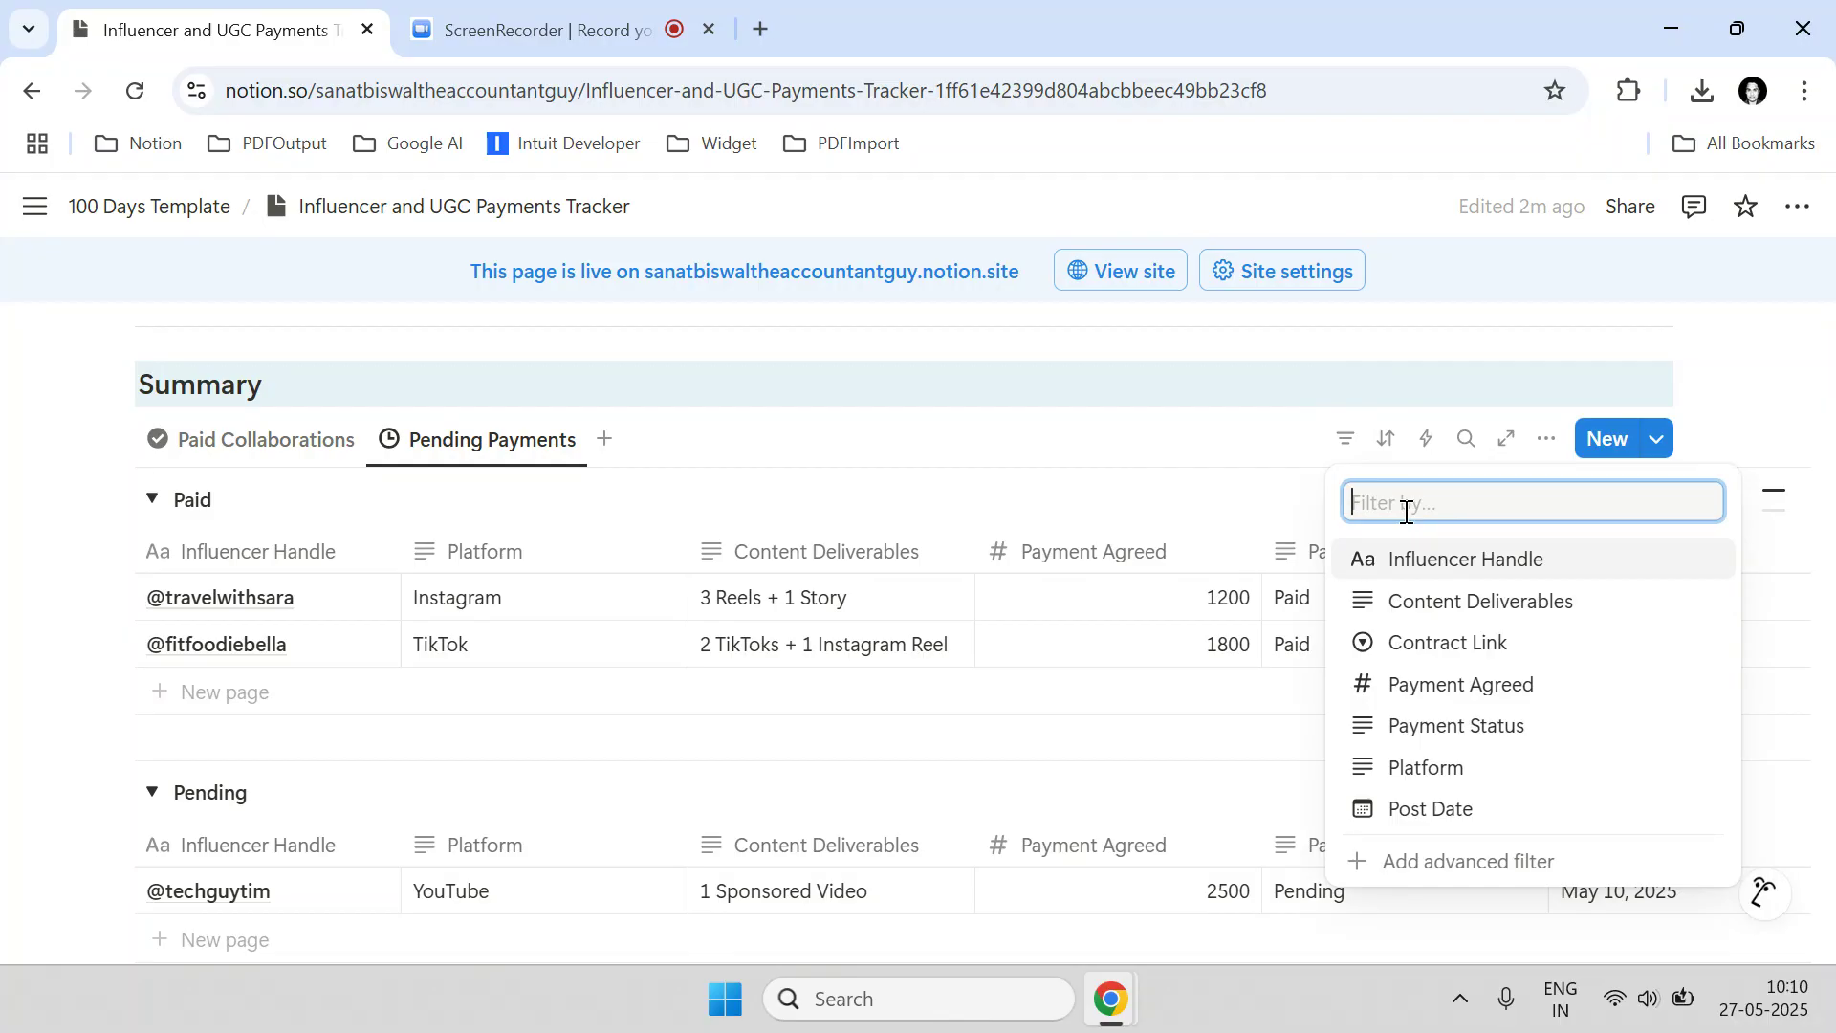
type("Pay")
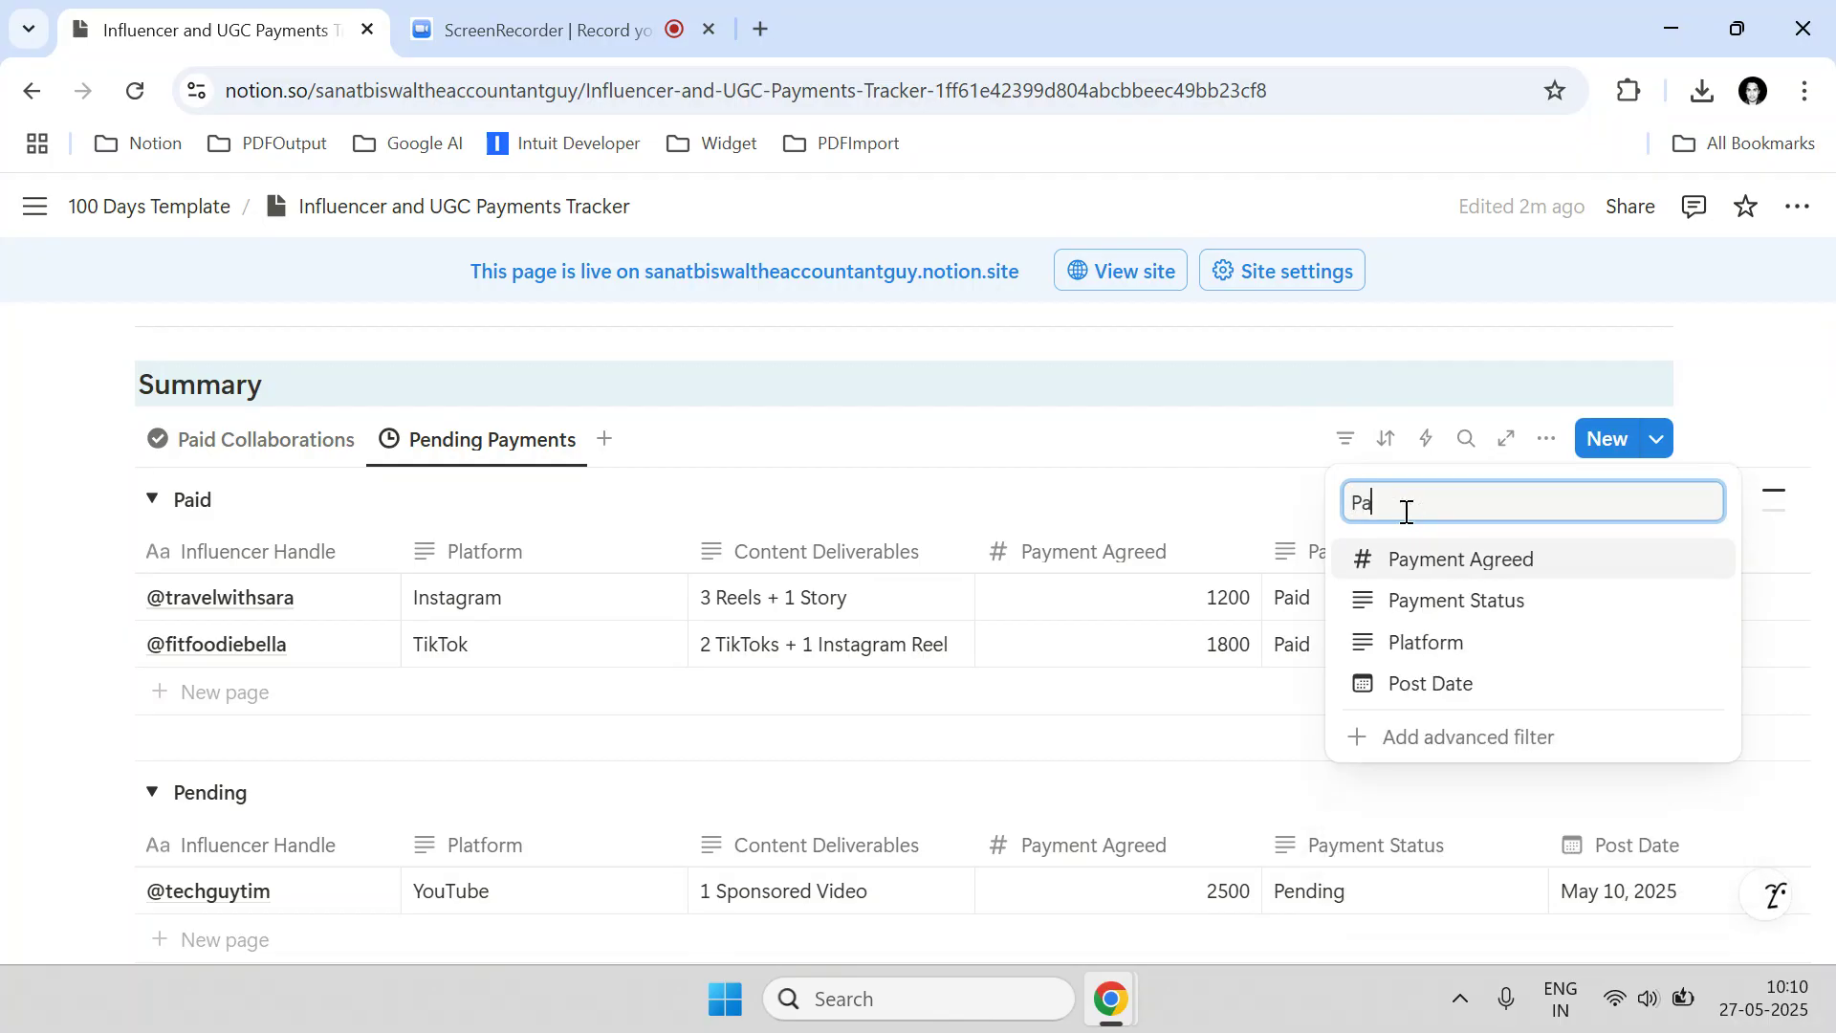
left_click(1443, 601)
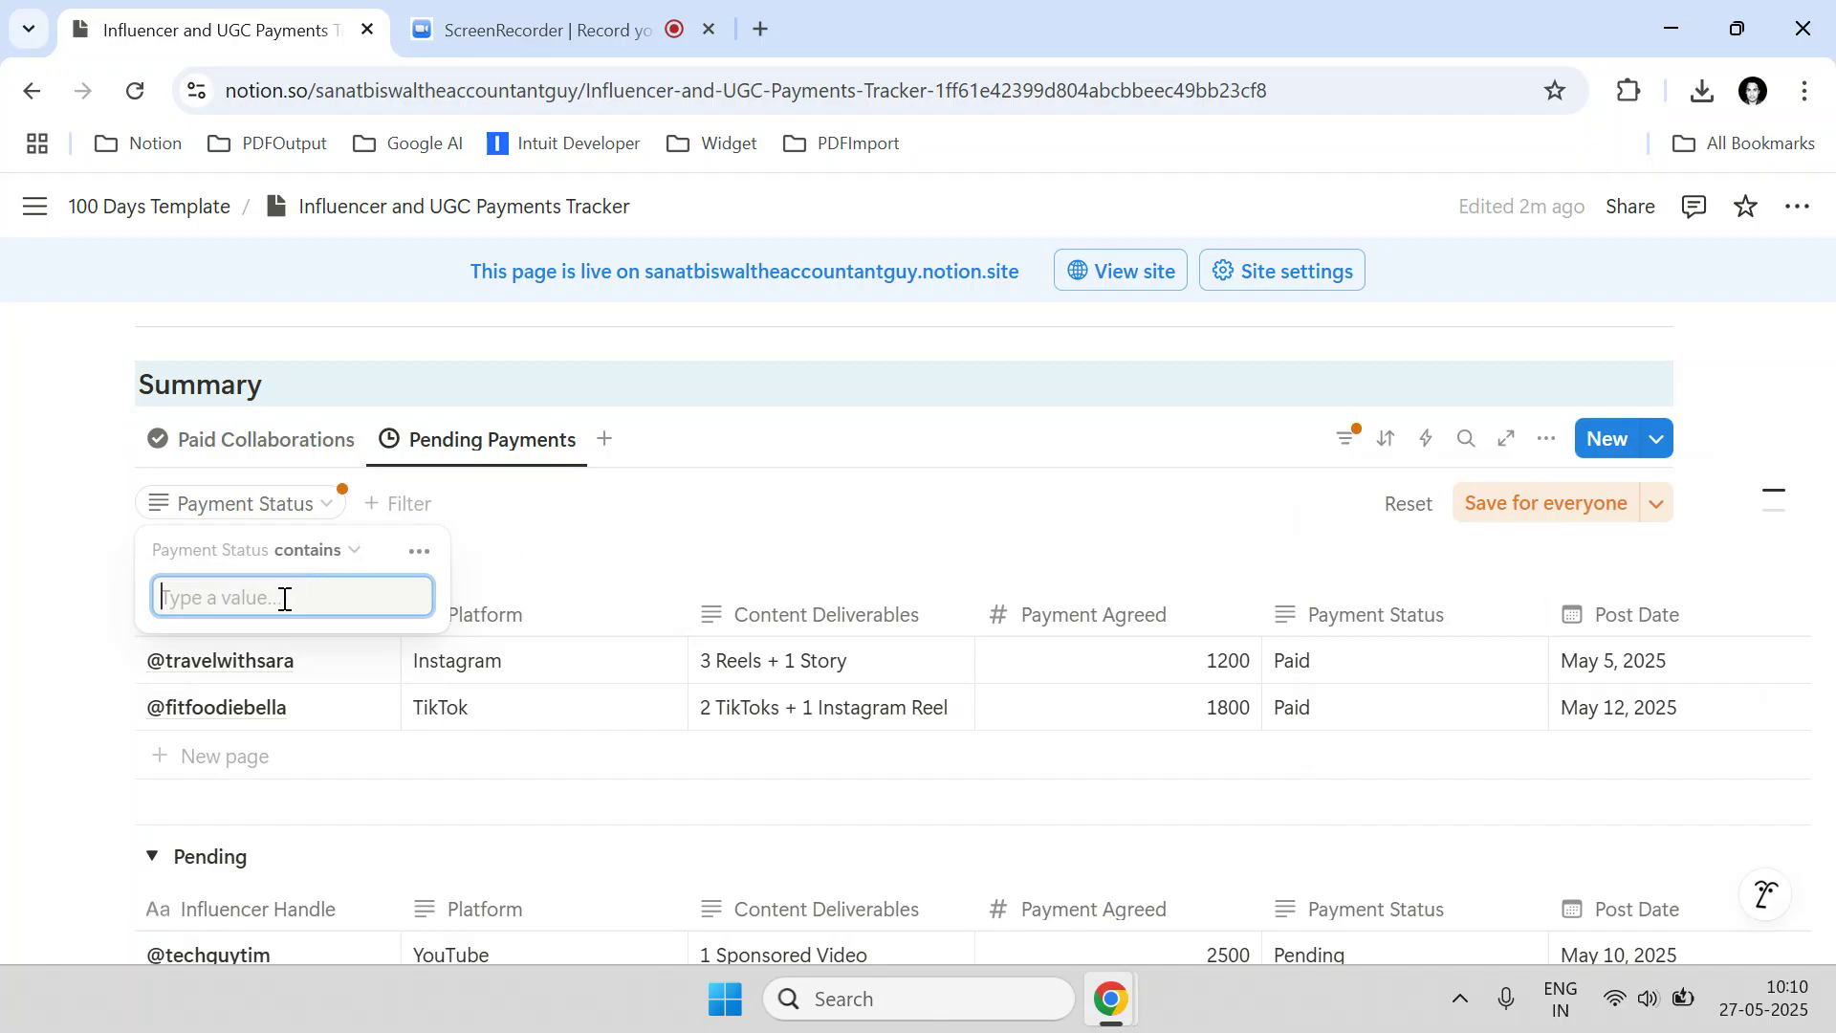
type("Pending")
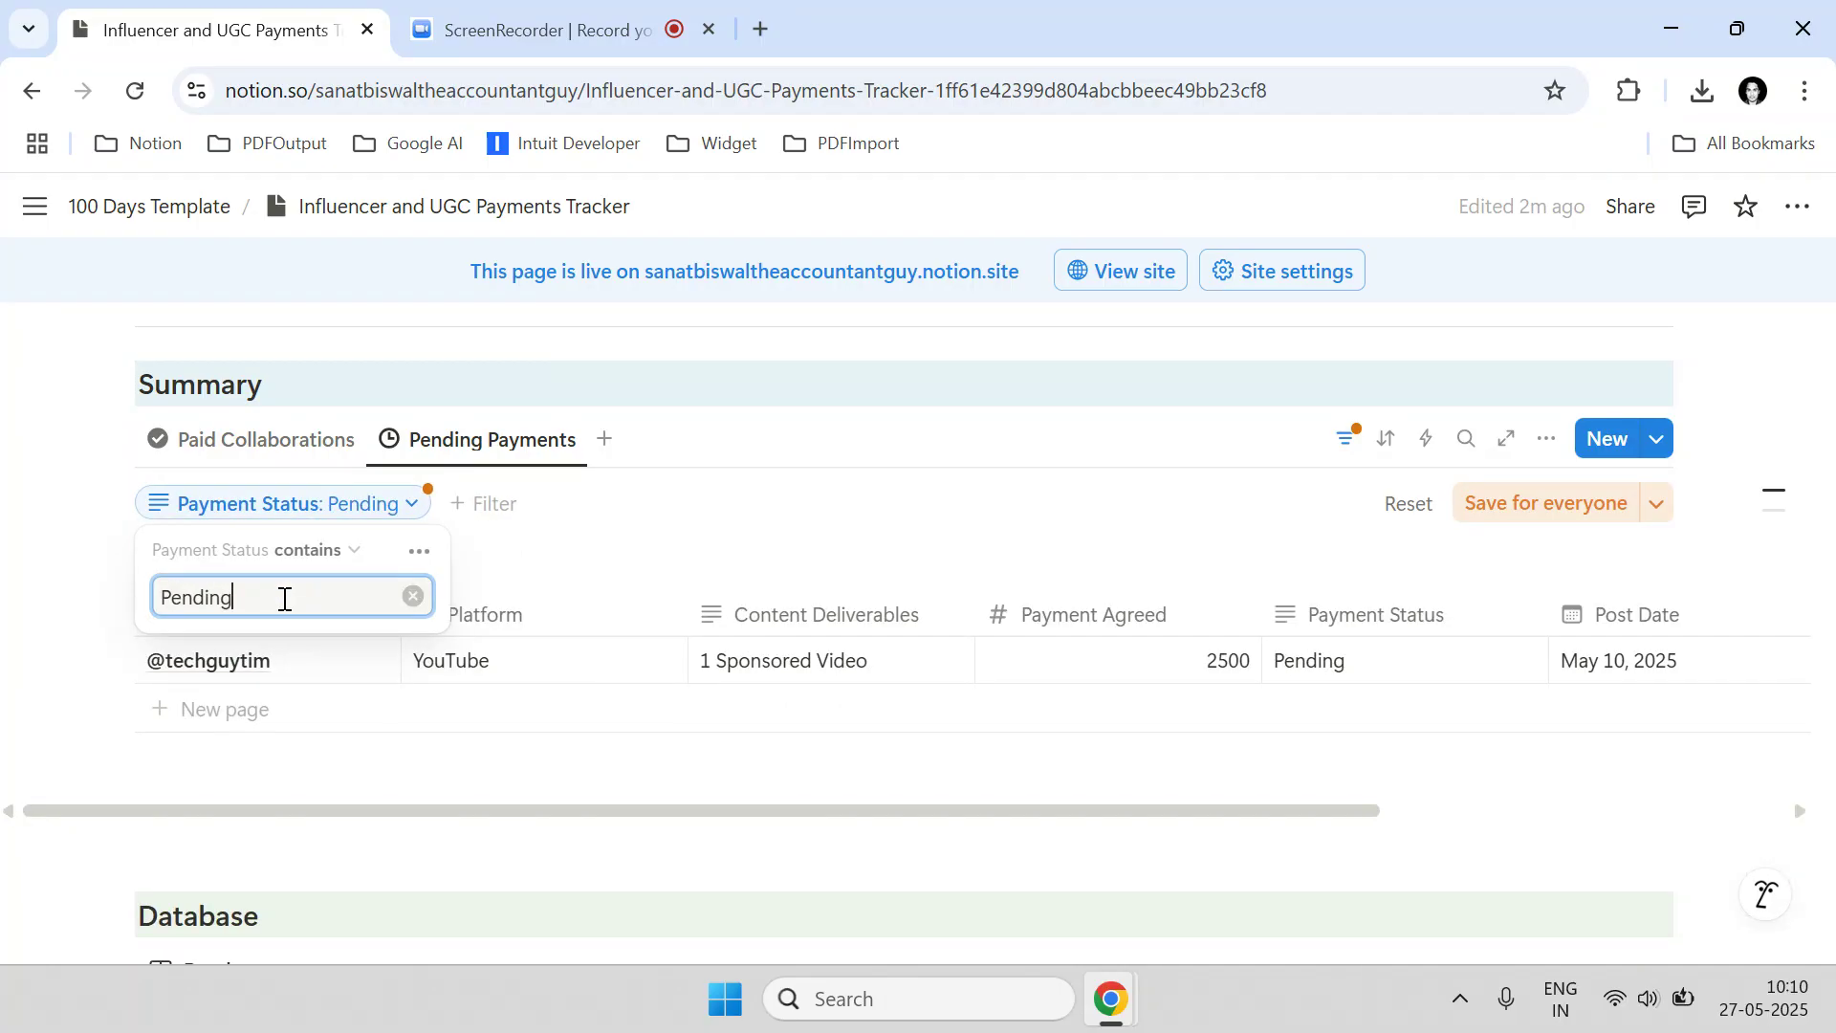
left_click(675, 491)
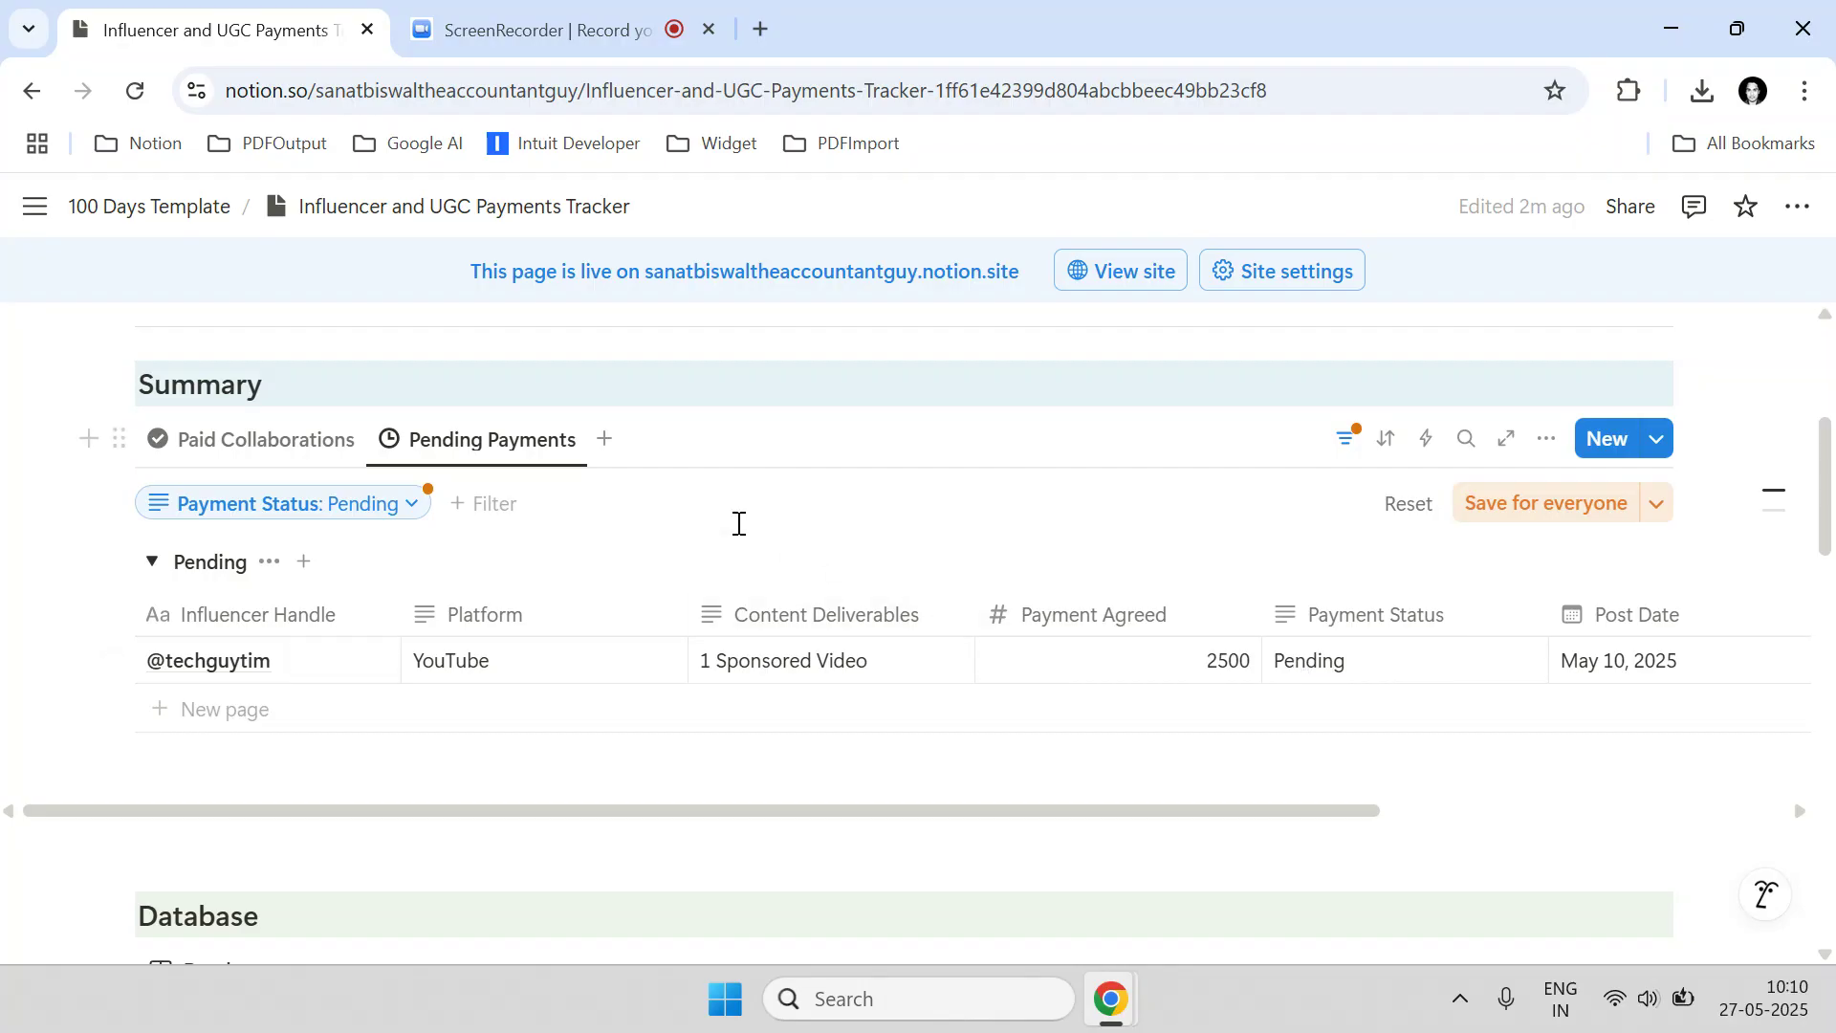
Duplicate the Pending Payments view and name the copy All Payments.
left_click(435, 448)
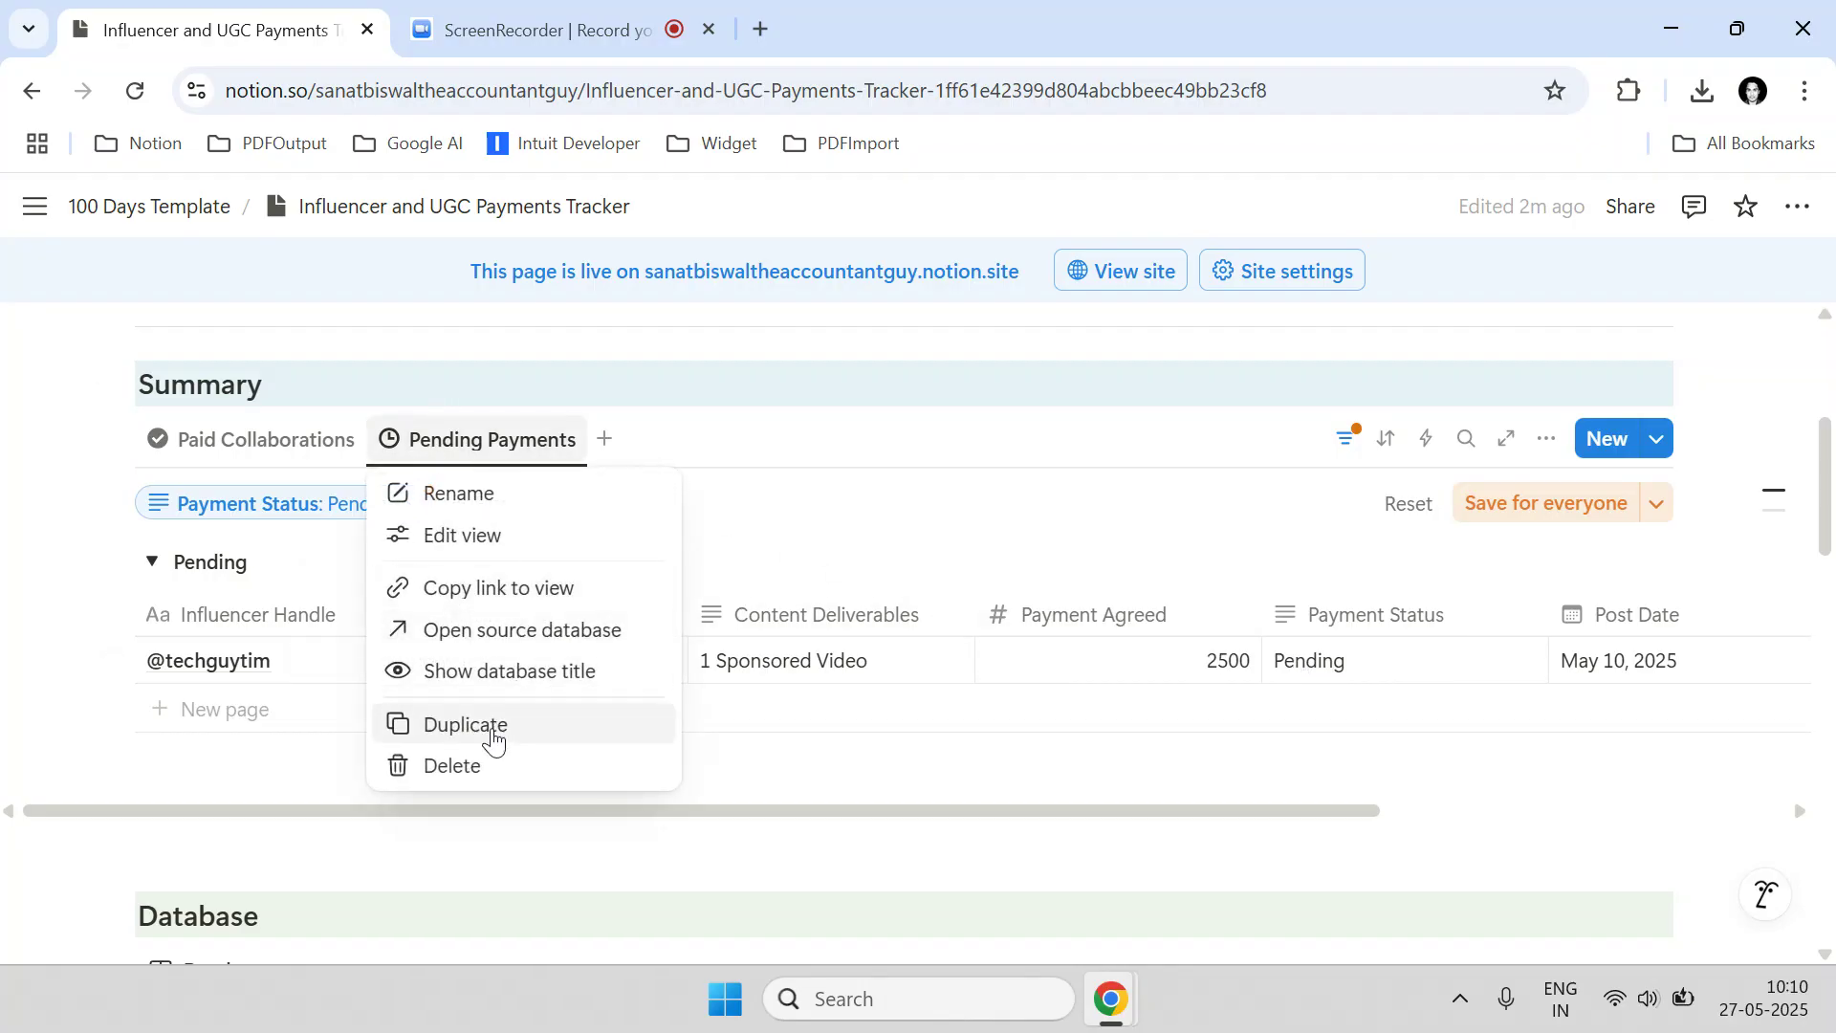
left_click(488, 729)
key("ctrl+a")
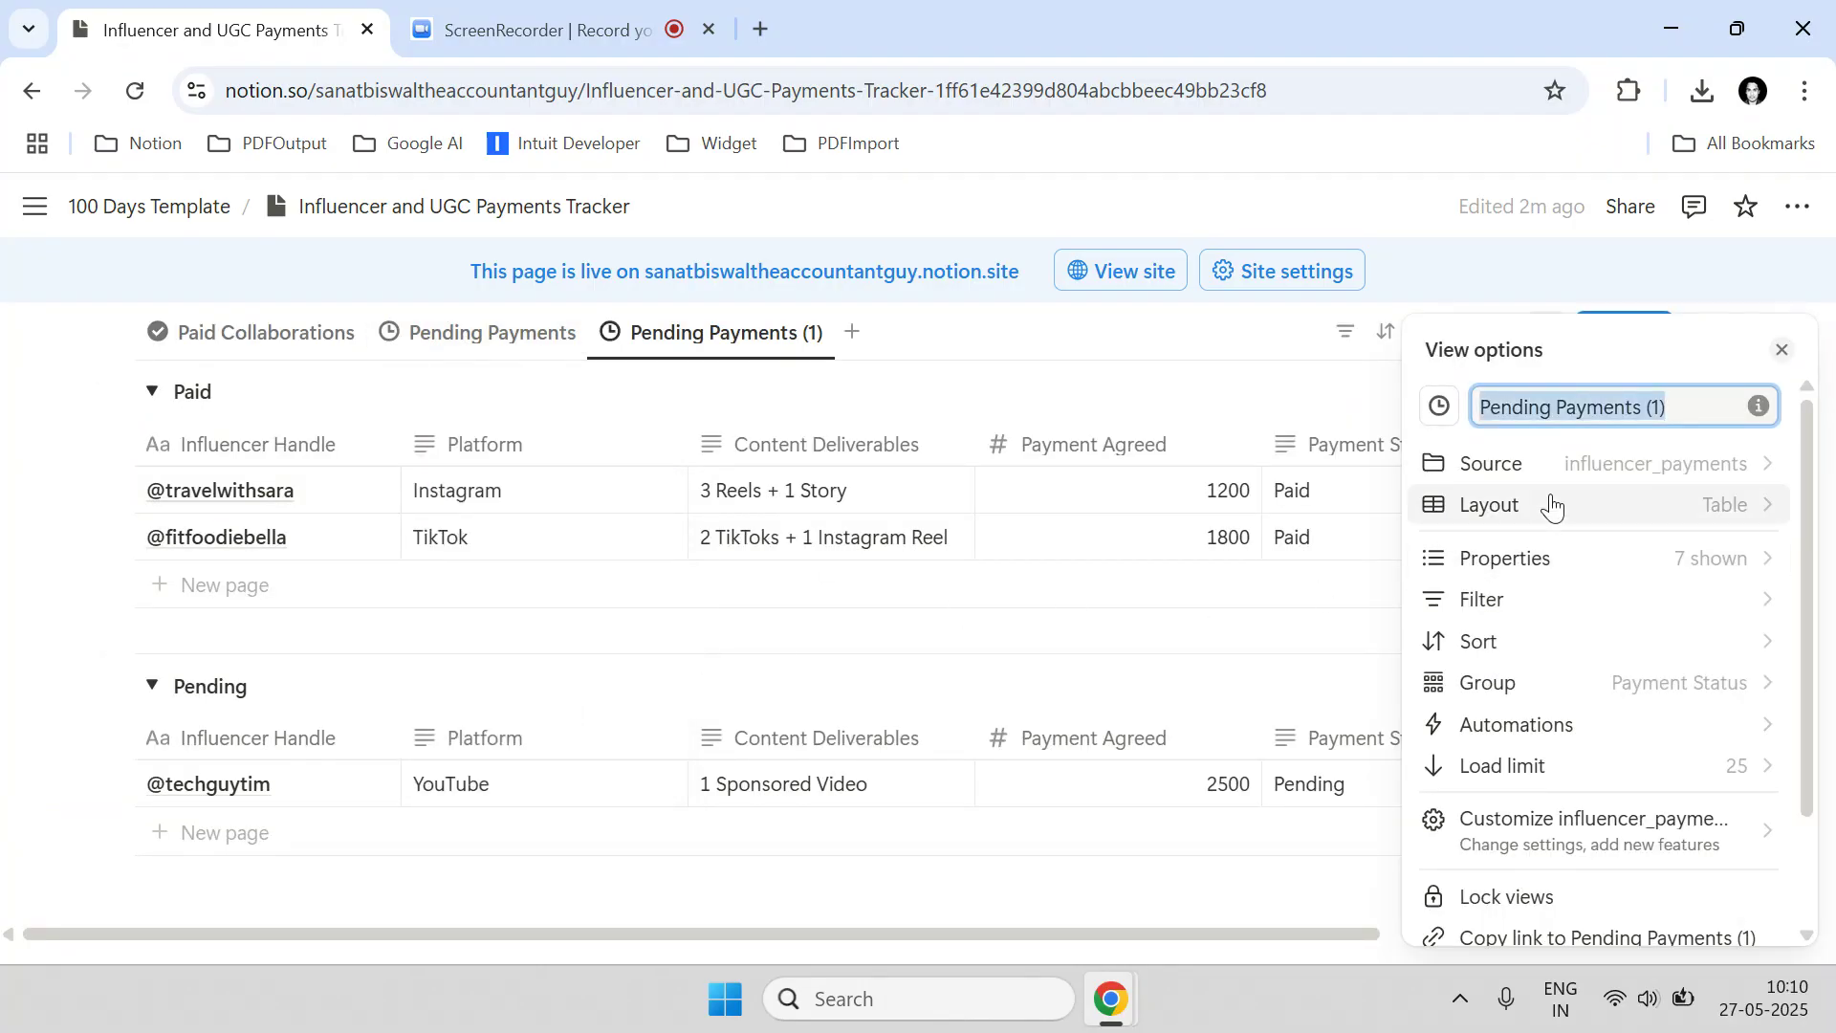
type("All Payments")
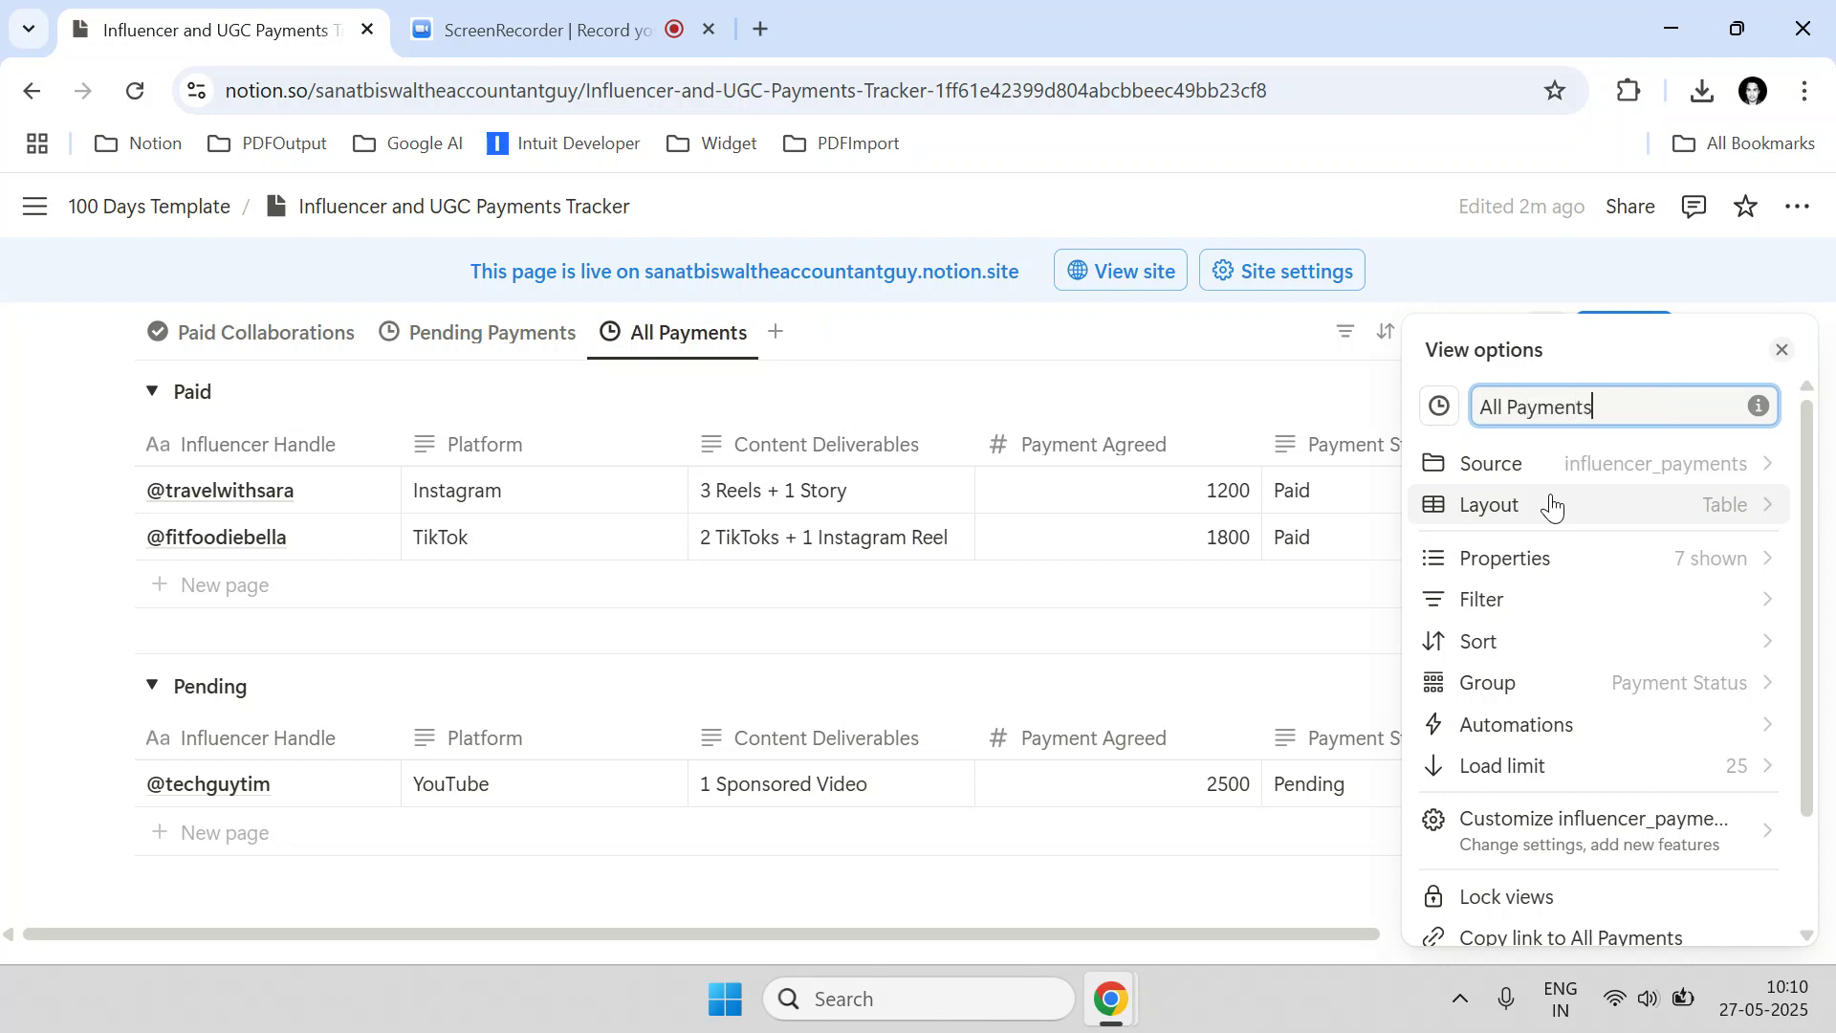
Group the All Payments view by Platform and look through the resulting groups.
left_click(1481, 683)
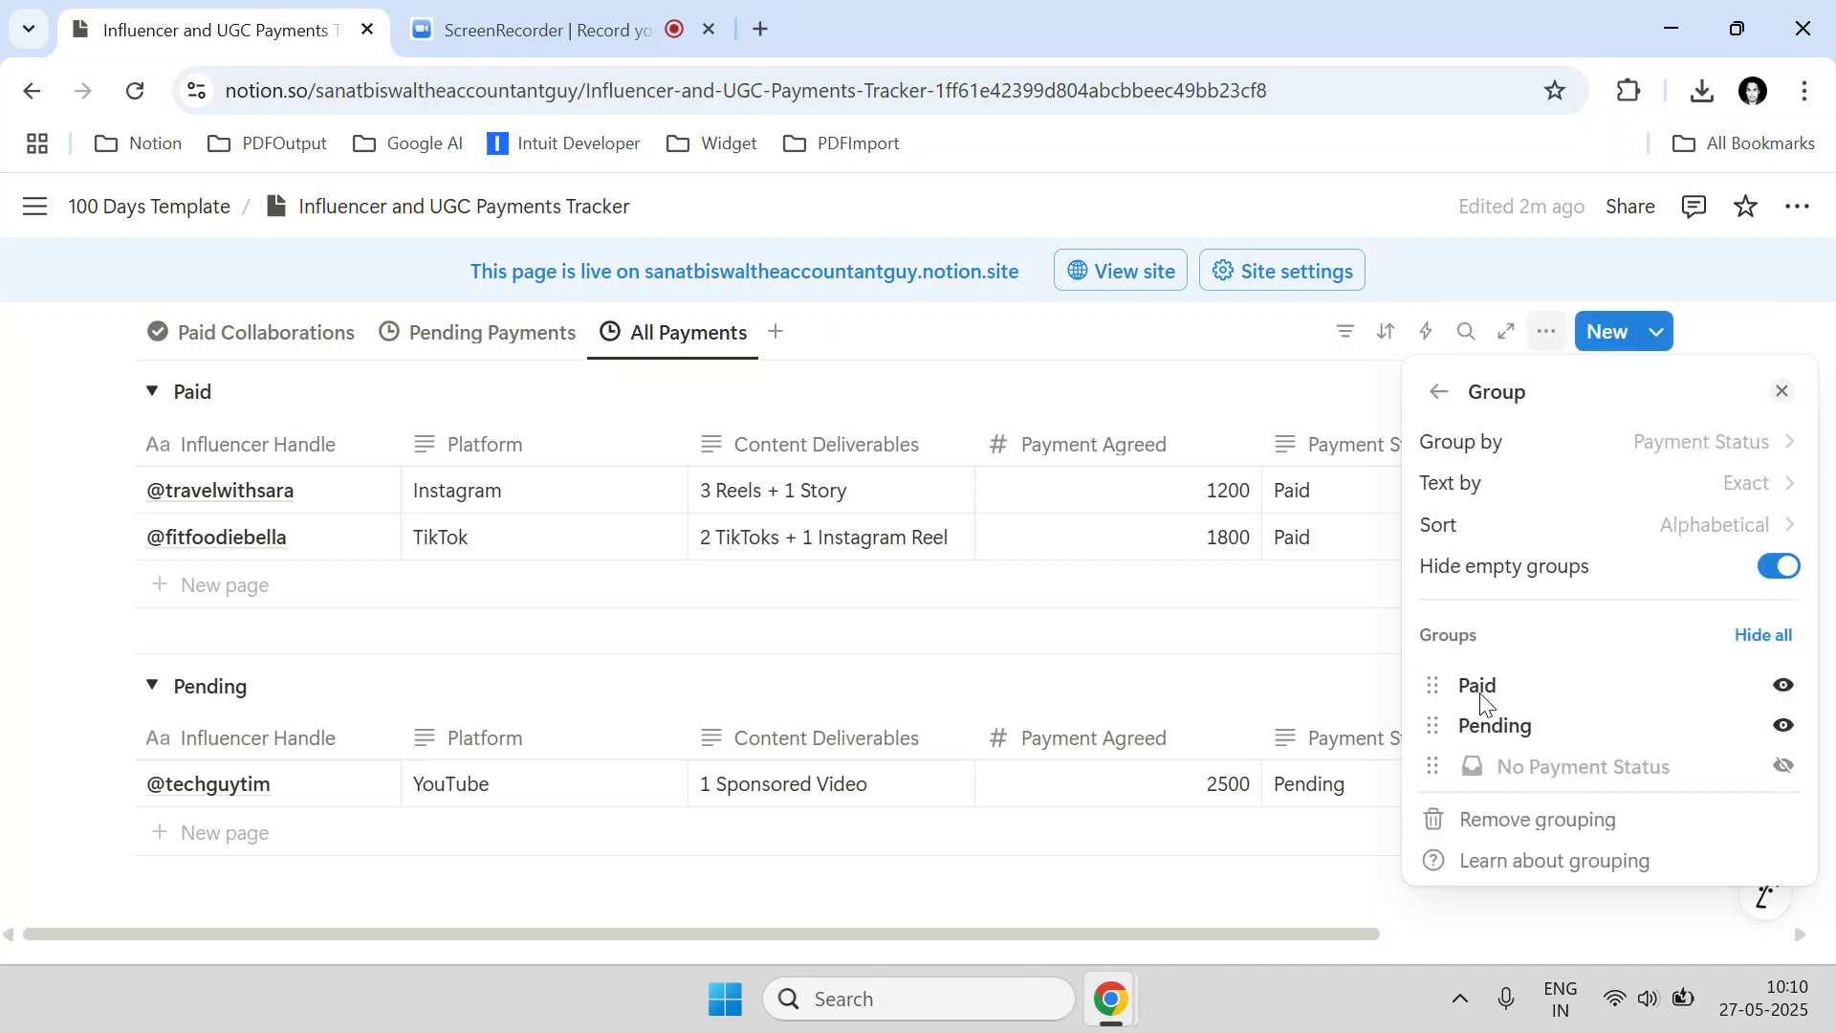
left_click(1508, 444)
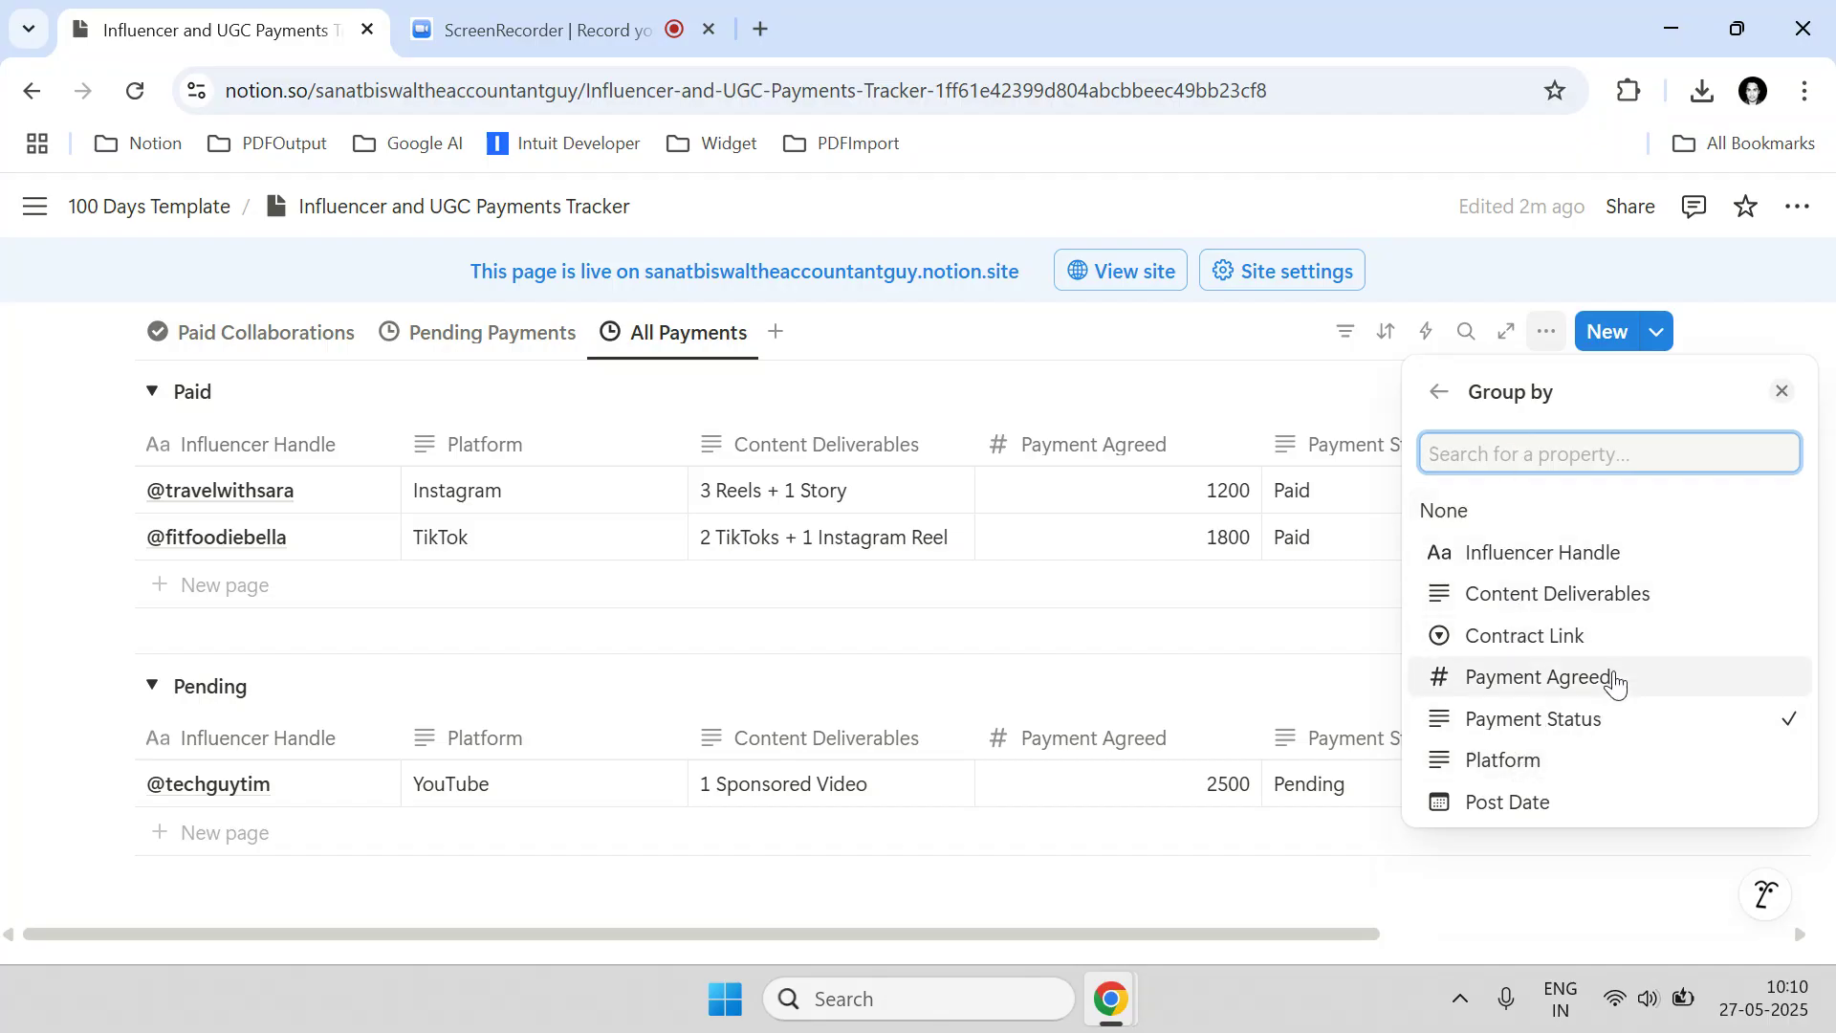
left_click(1569, 764)
left_click(1007, 309)
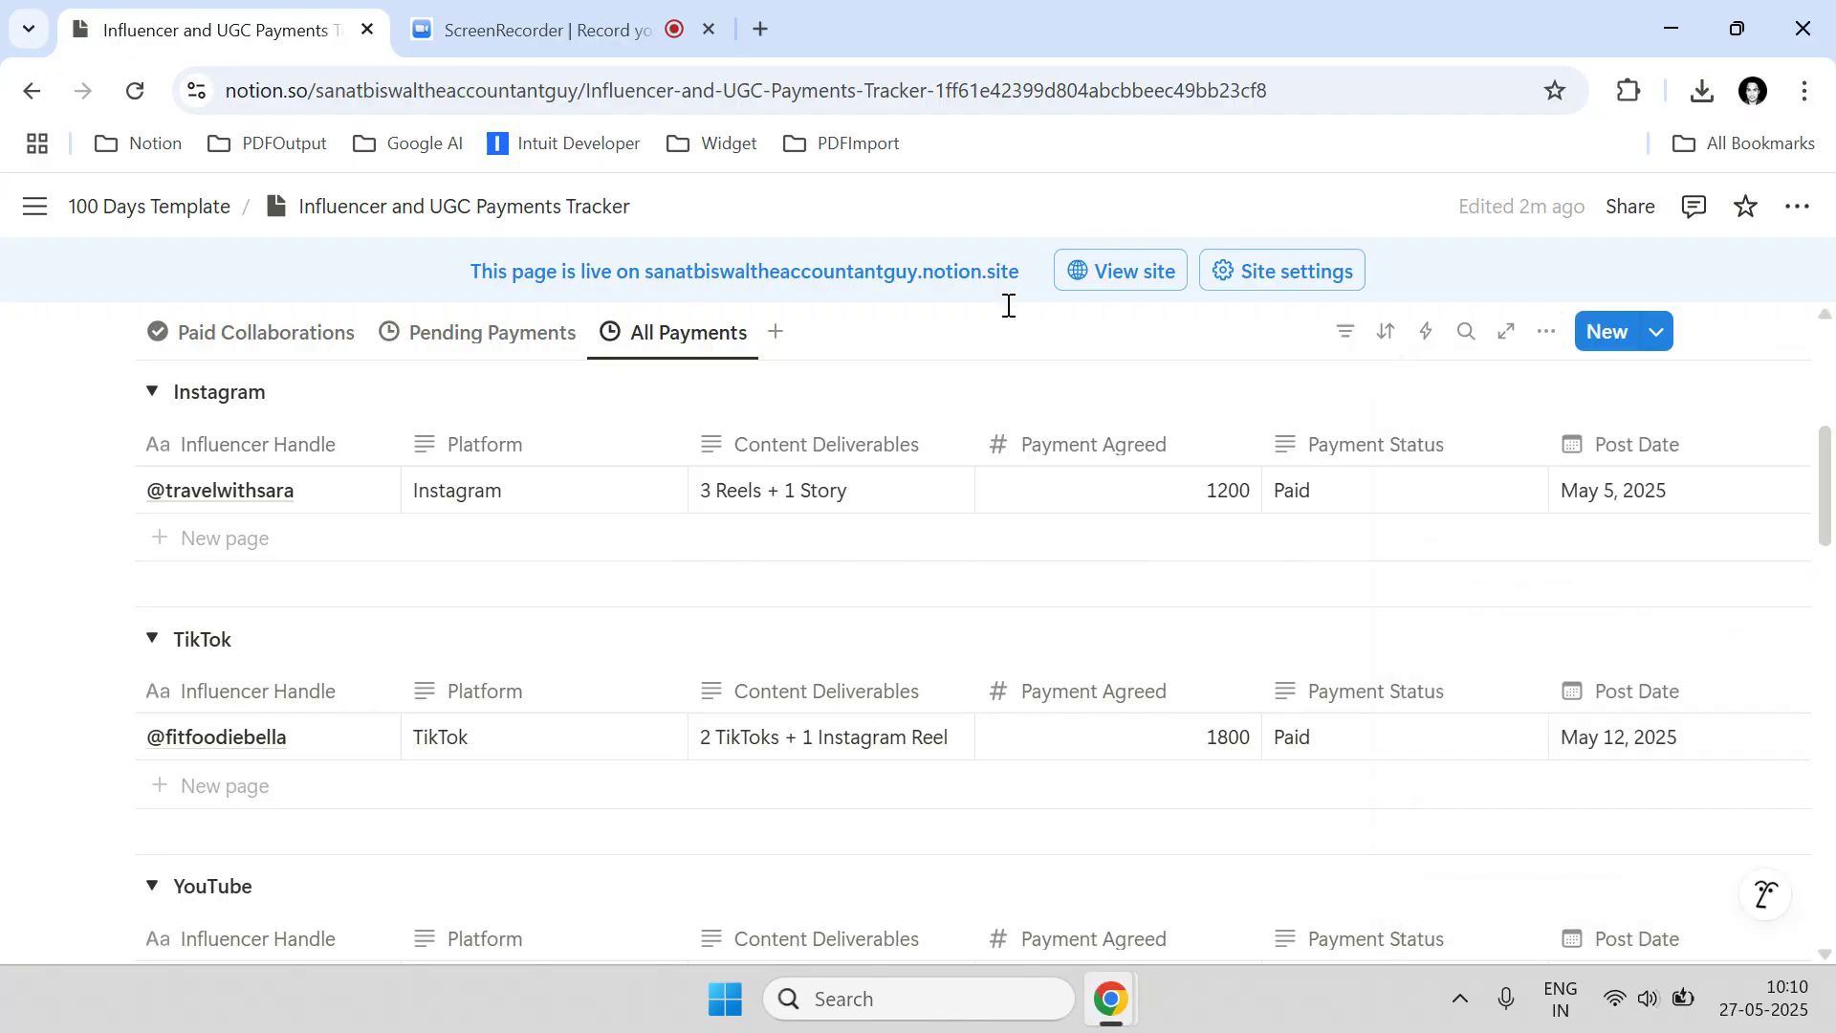
scroll(985, 513, "down", 4)
scroll(852, 622, "up", 6)
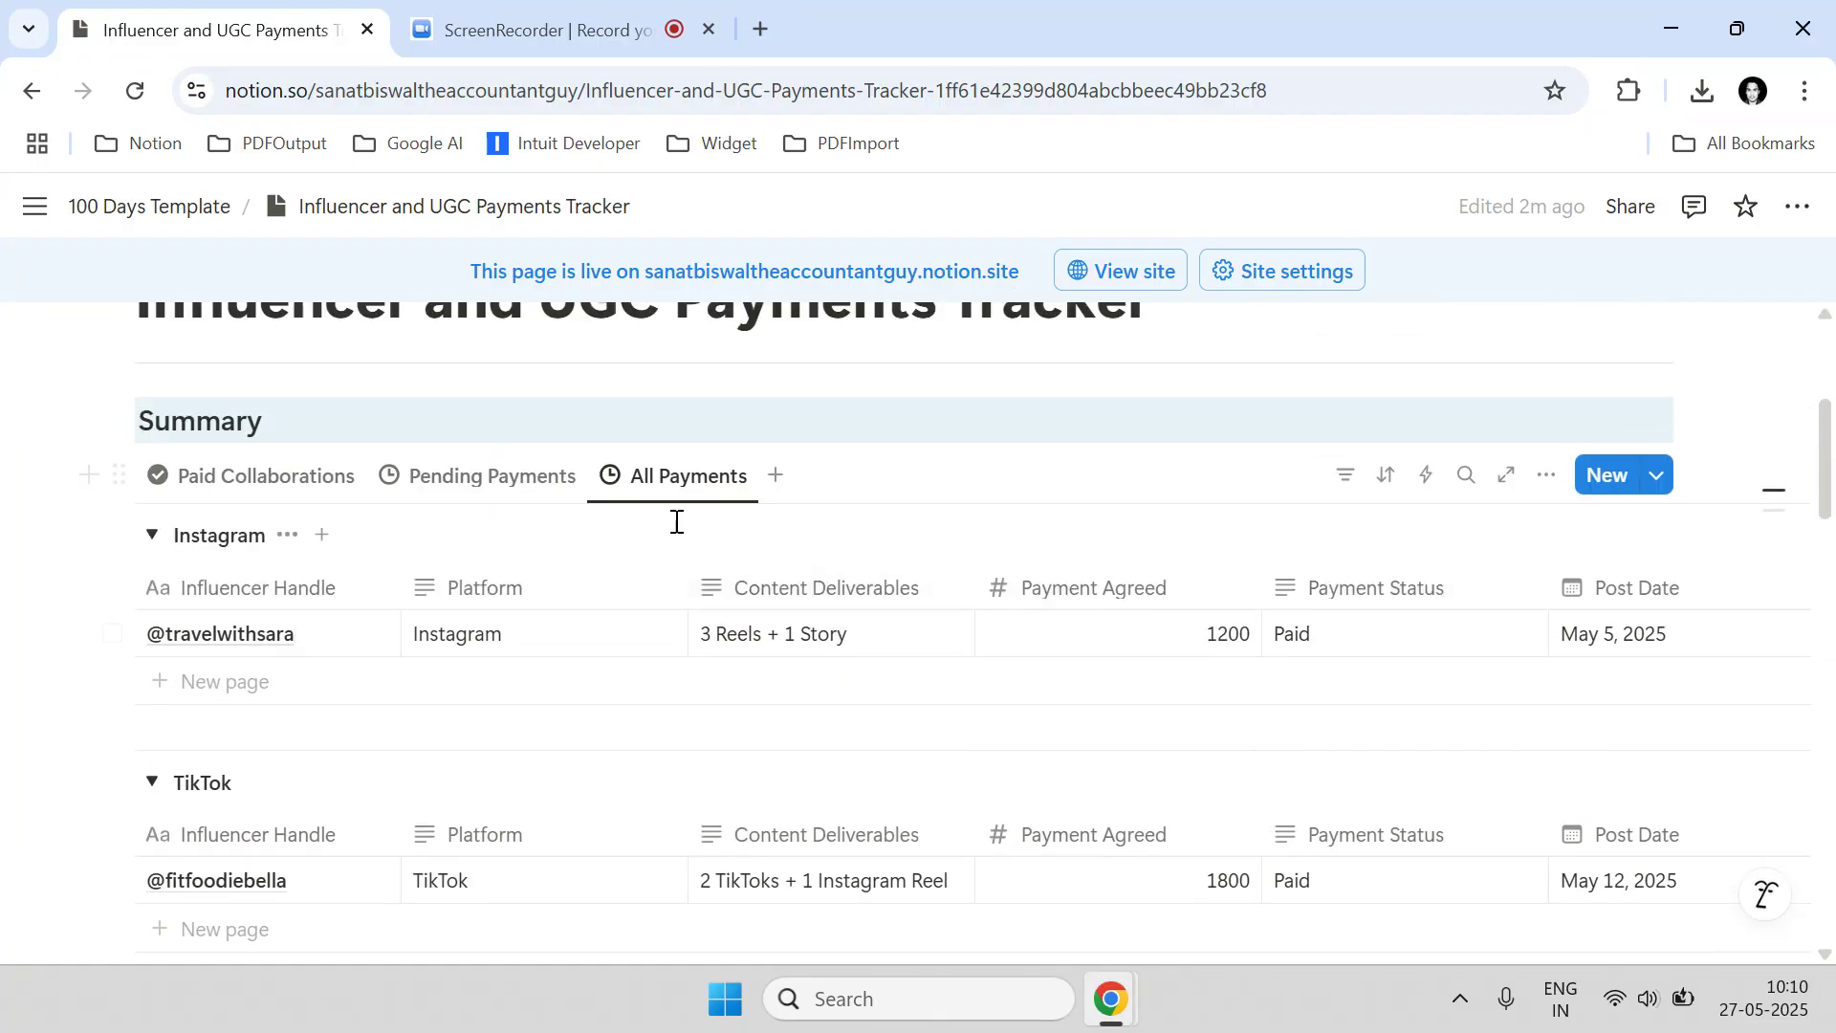
Collapse the Instagram, TikTok and YouTube groups and expand them again.
left_click(158, 539)
left_click(155, 601)
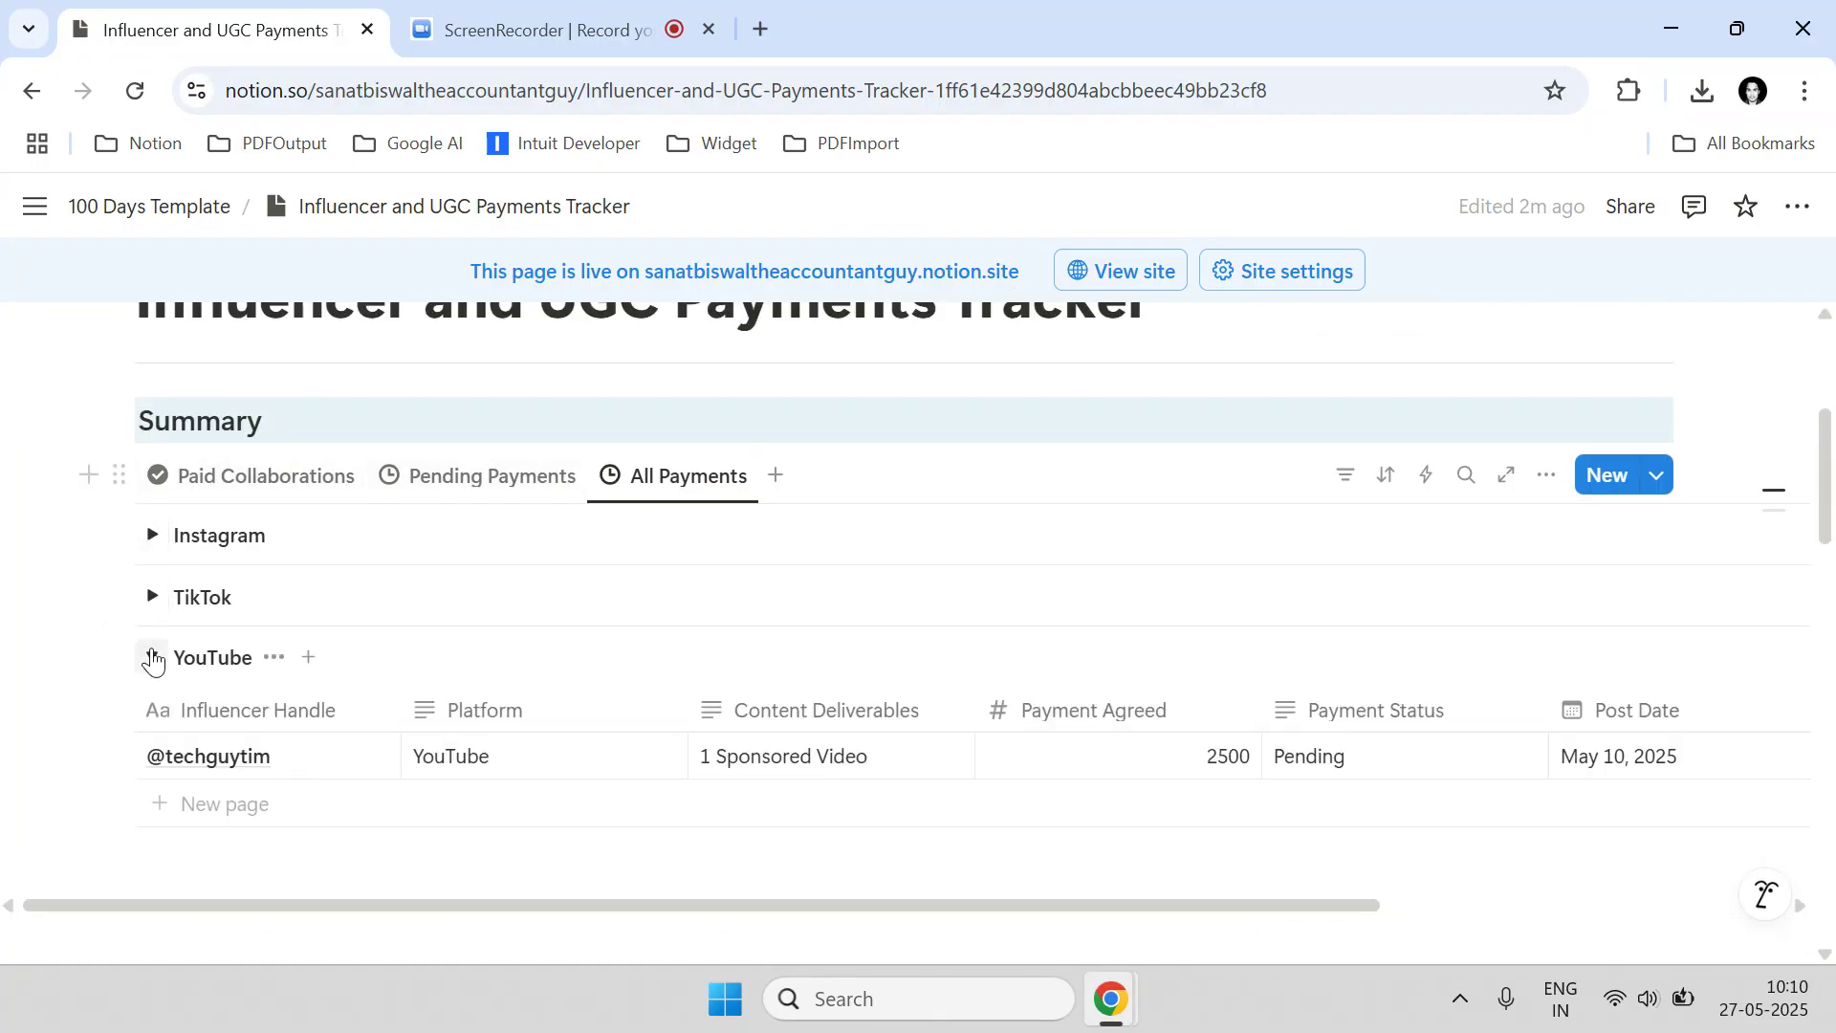
left_click(152, 658)
left_click(152, 658)
left_click(155, 599)
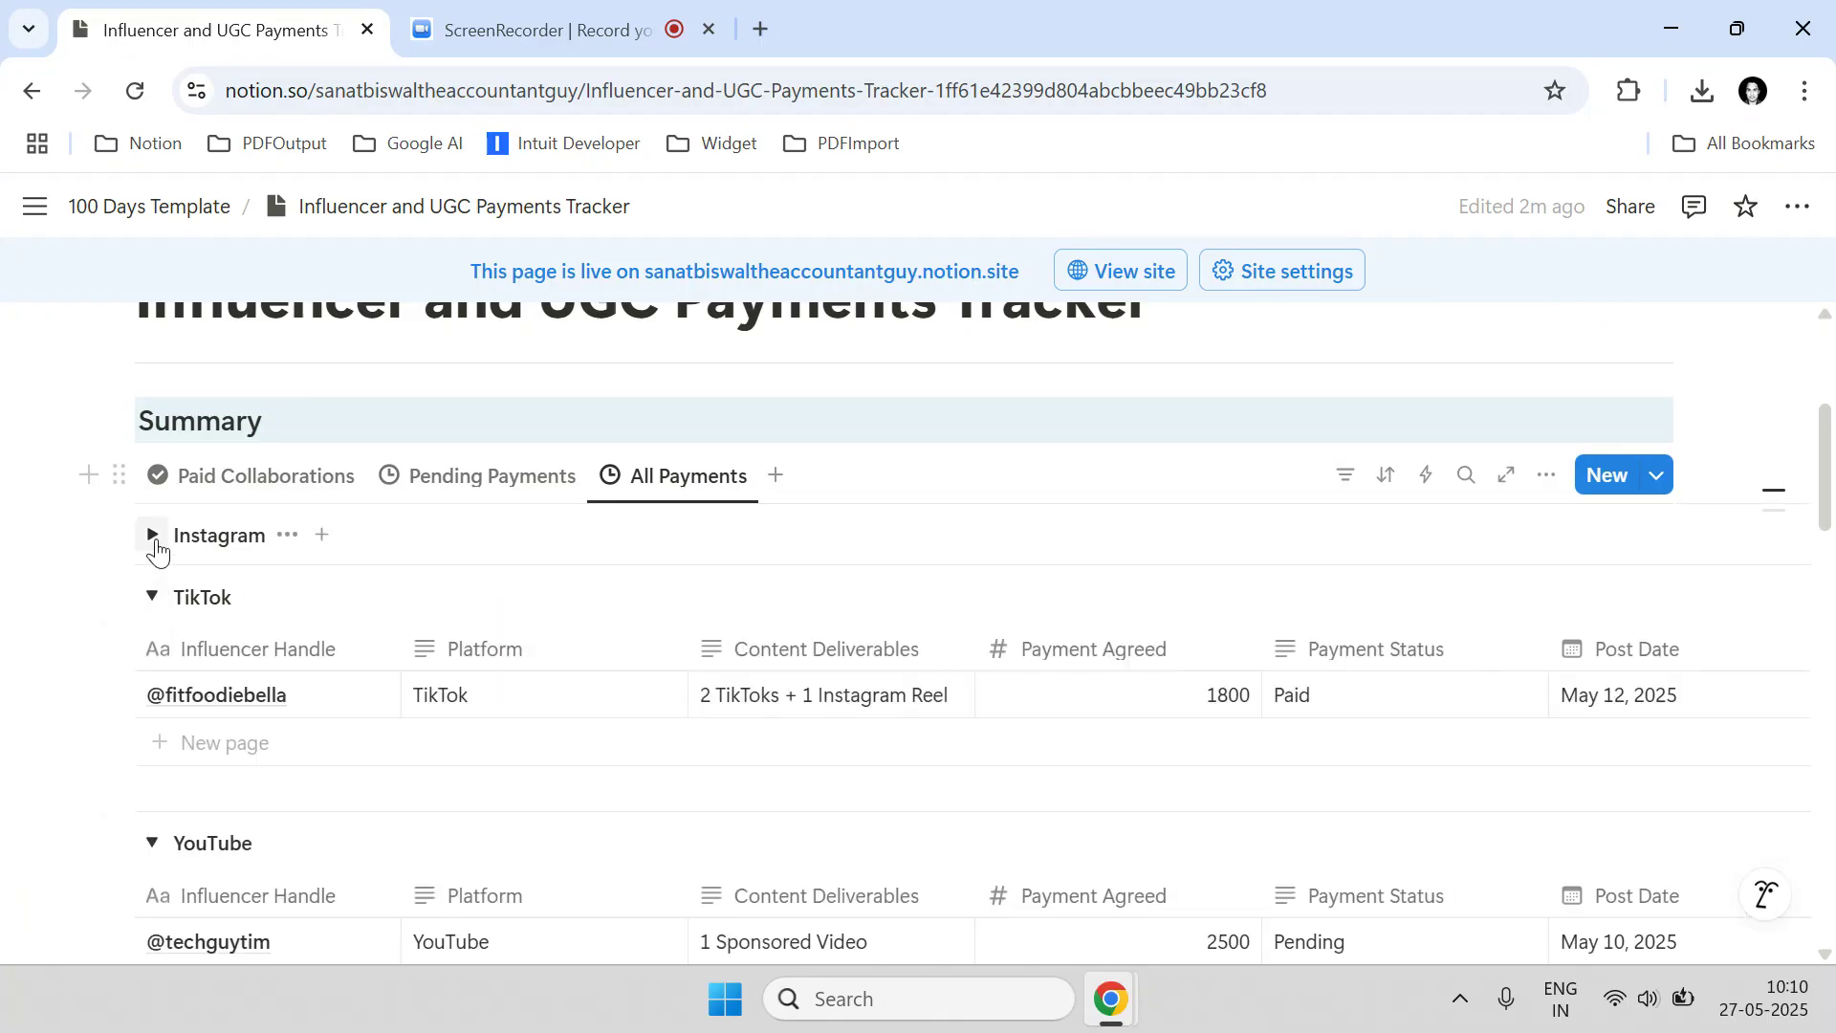
left_click(153, 538)
Rename the All Payments view to By Platform and give it a bookmark icon.
left_click(643, 490)
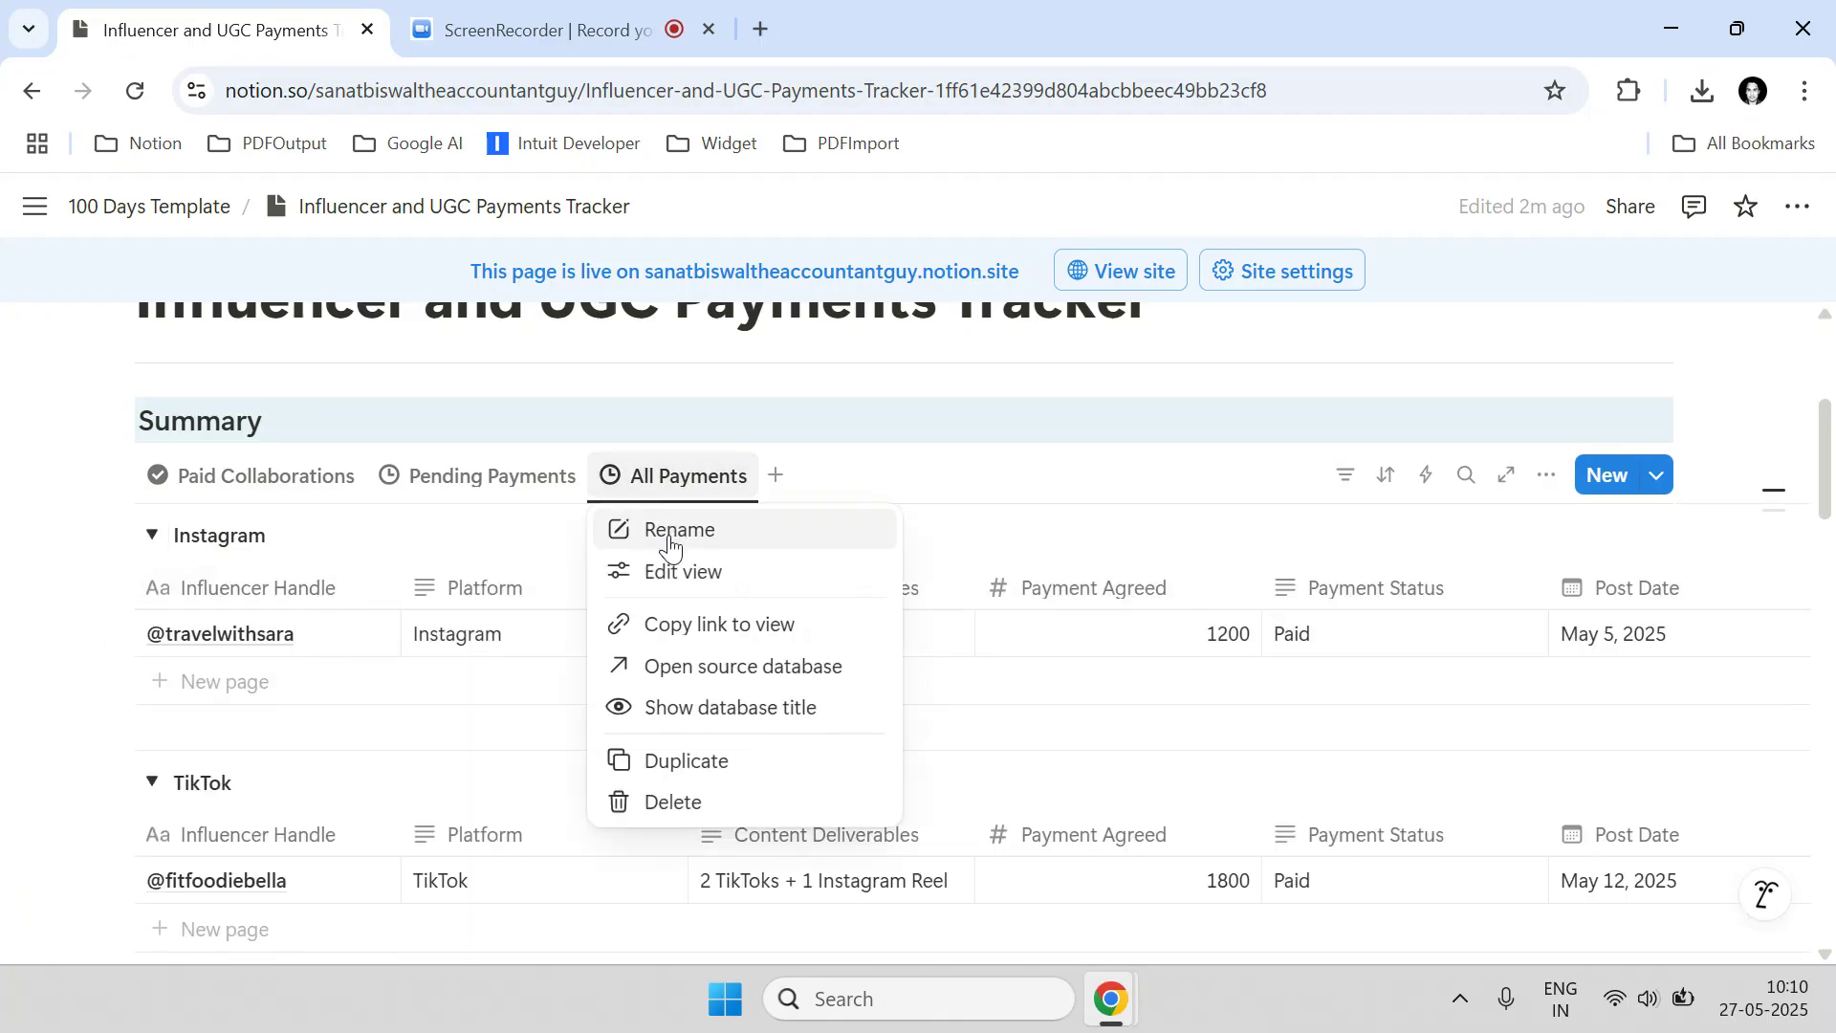
left_click(672, 529)
key("ctrl+a")
type("Pl")
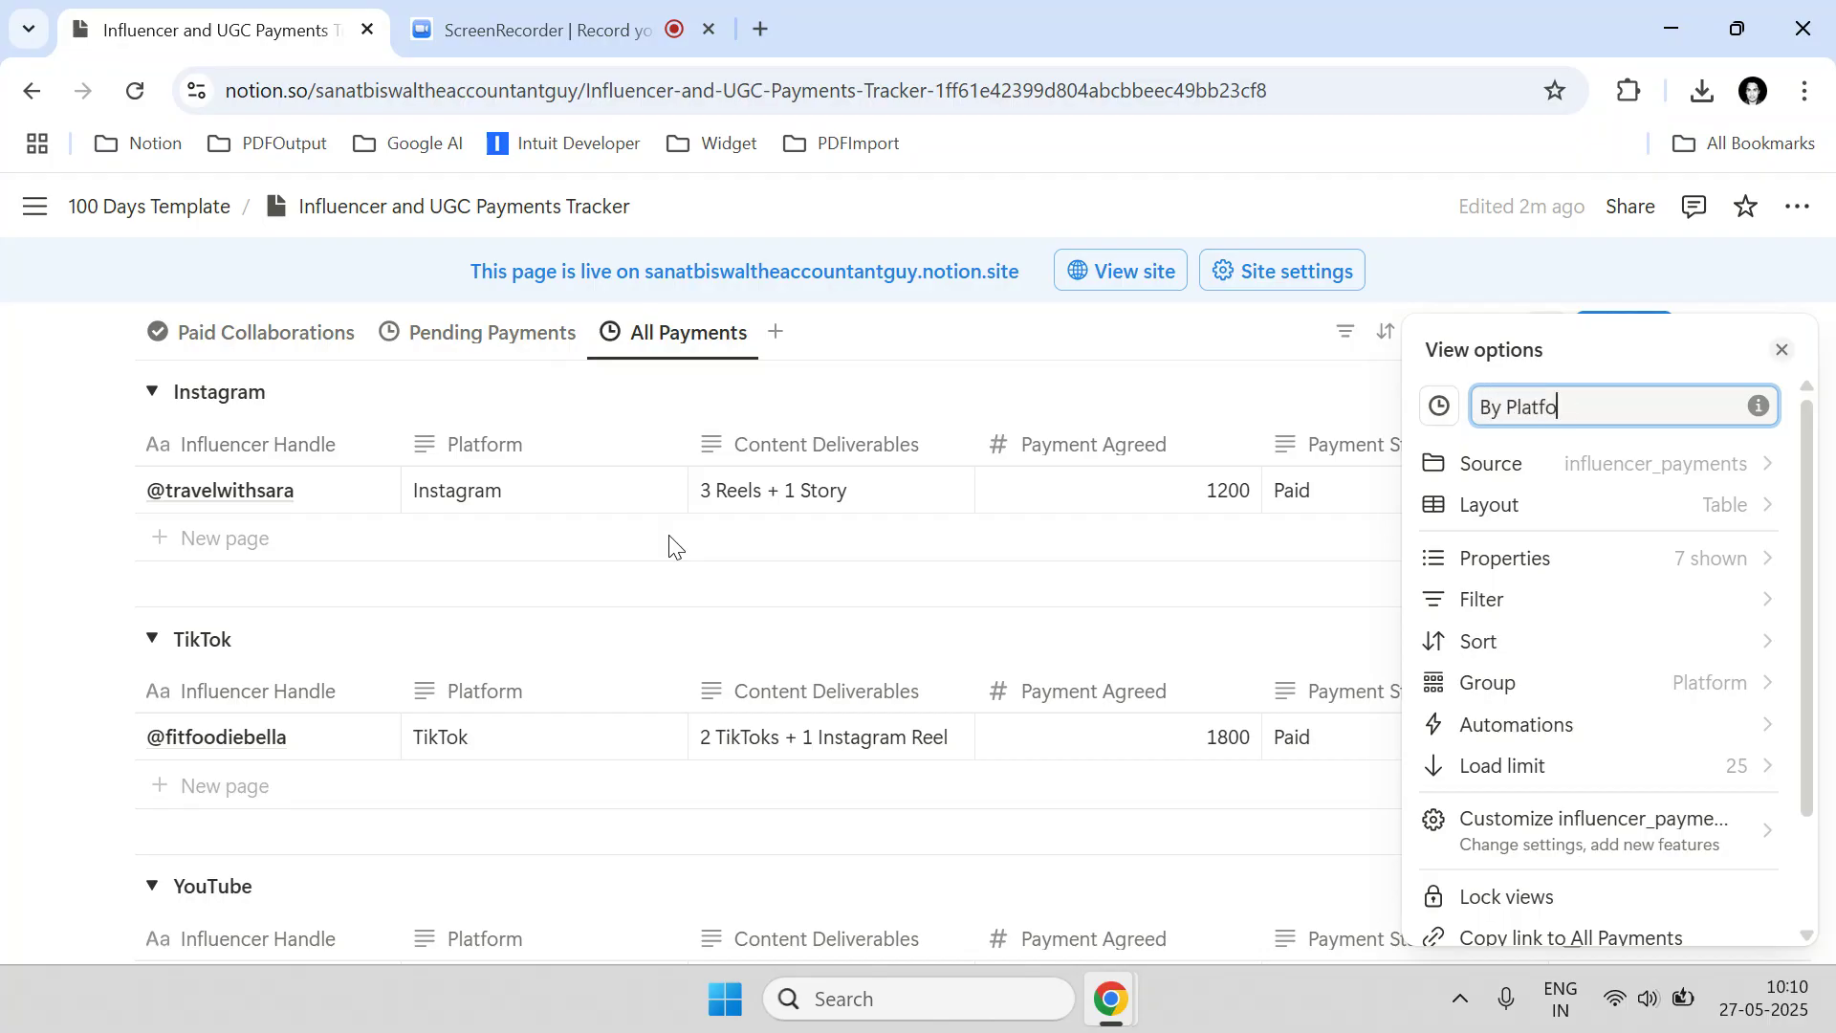
left_click(1434, 406)
left_click(1475, 647)
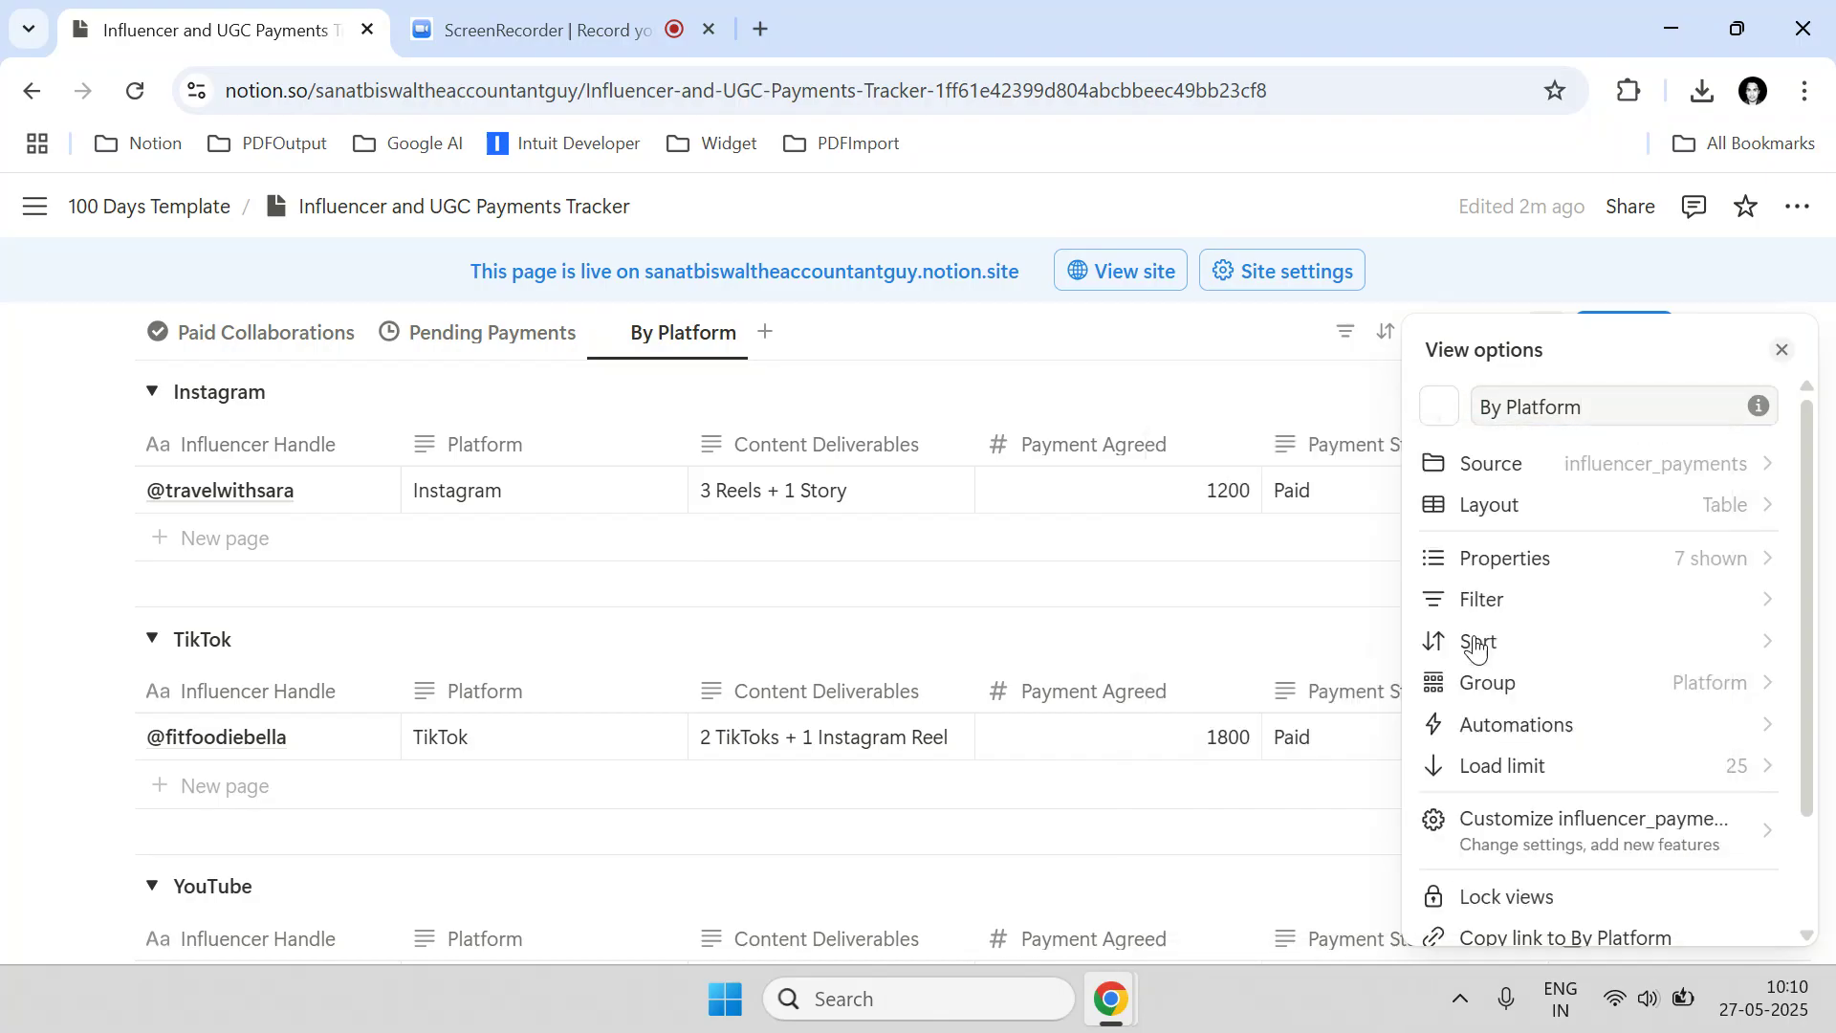
key("Escape")
Look through the Paid Collaborations and Pending Payments views and return to the By Platform view.
left_click(388, 332)
left_click(306, 346)
left_click(428, 350)
left_click(639, 346)
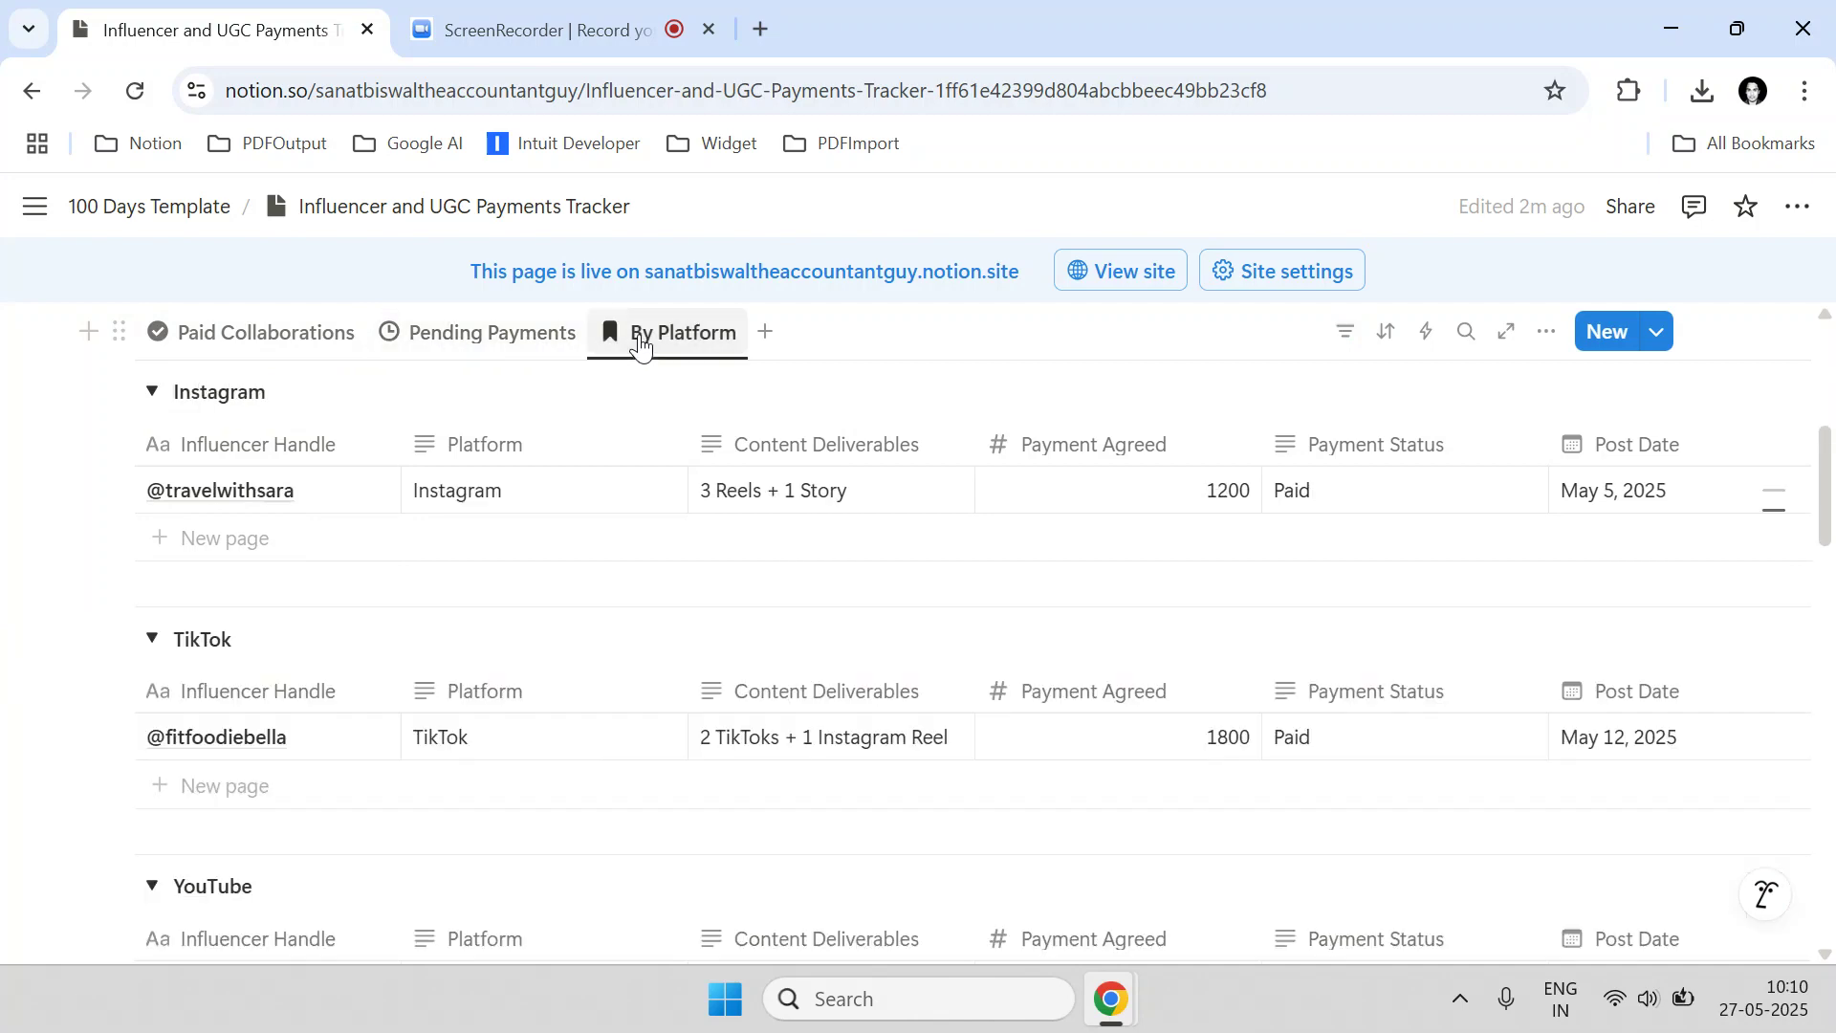
Add a Sum calculation to the Payment Agreed column in the By Platform view and review it across the groups.
scroll(870, 647, "down", 6)
scroll(1148, 683, "up", 8)
left_click(1189, 732)
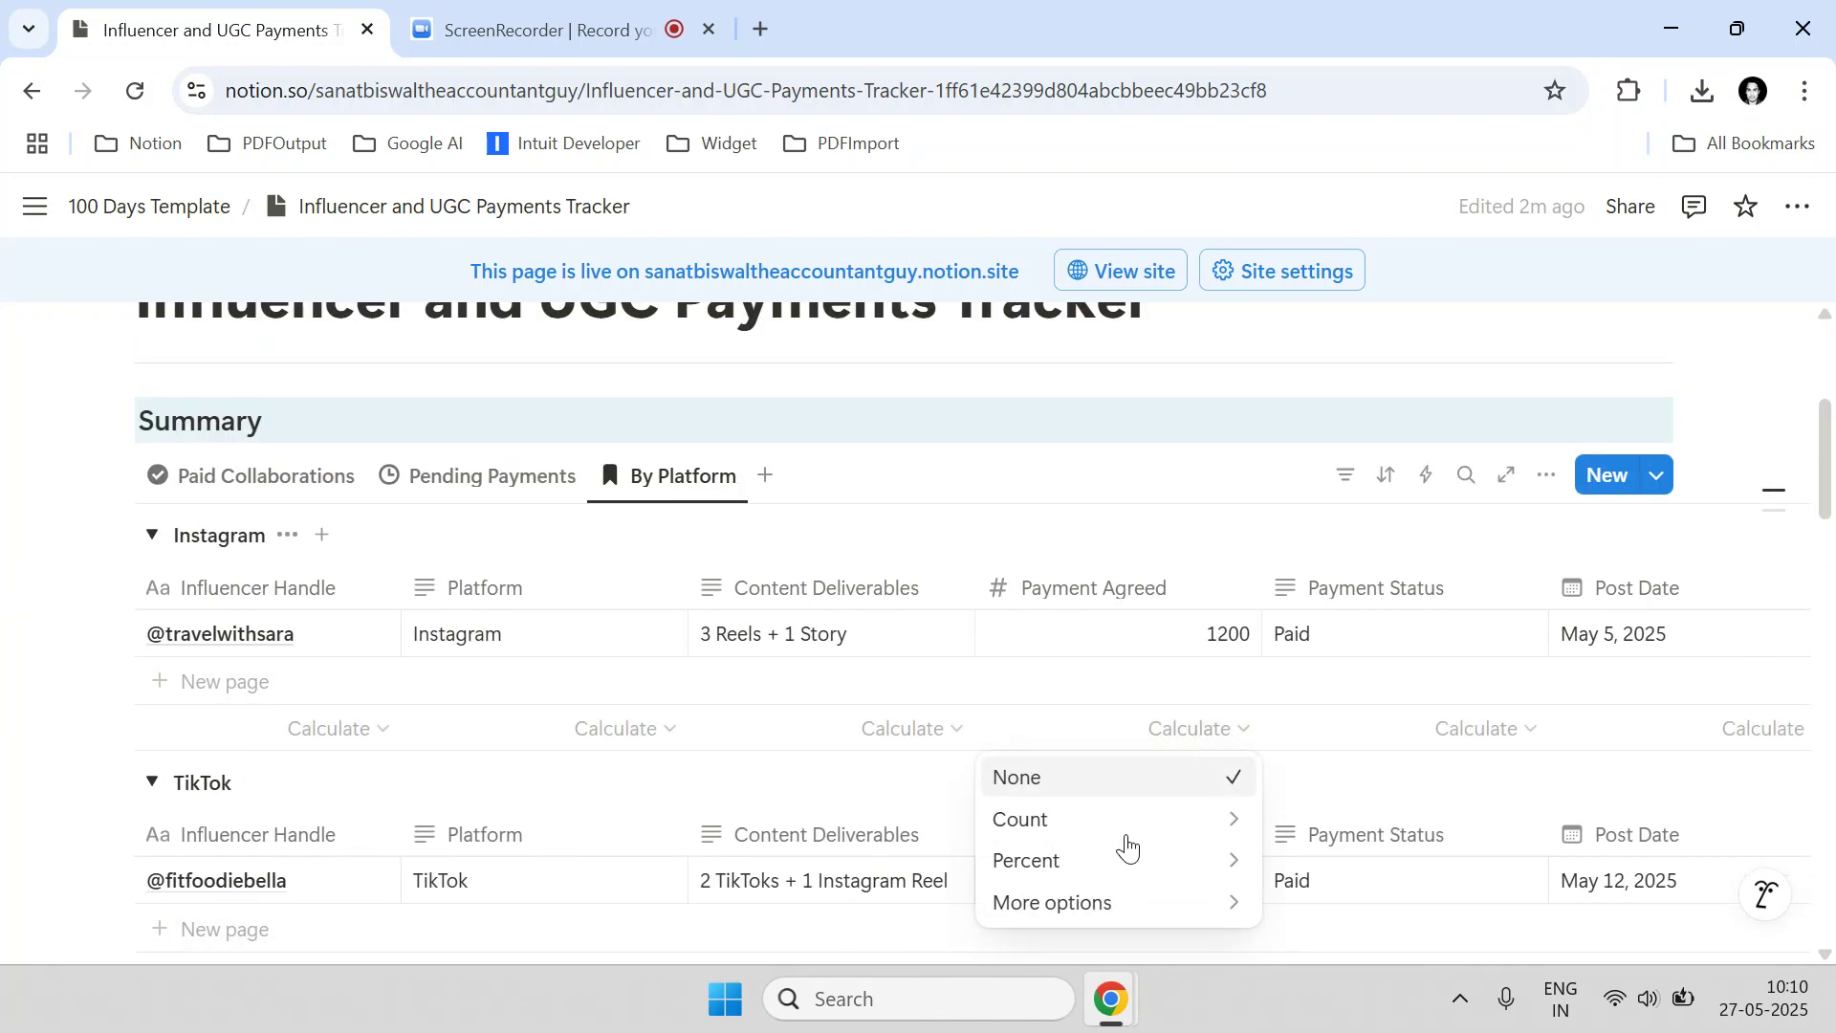
mouse_move(1099, 907)
left_click(1306, 715)
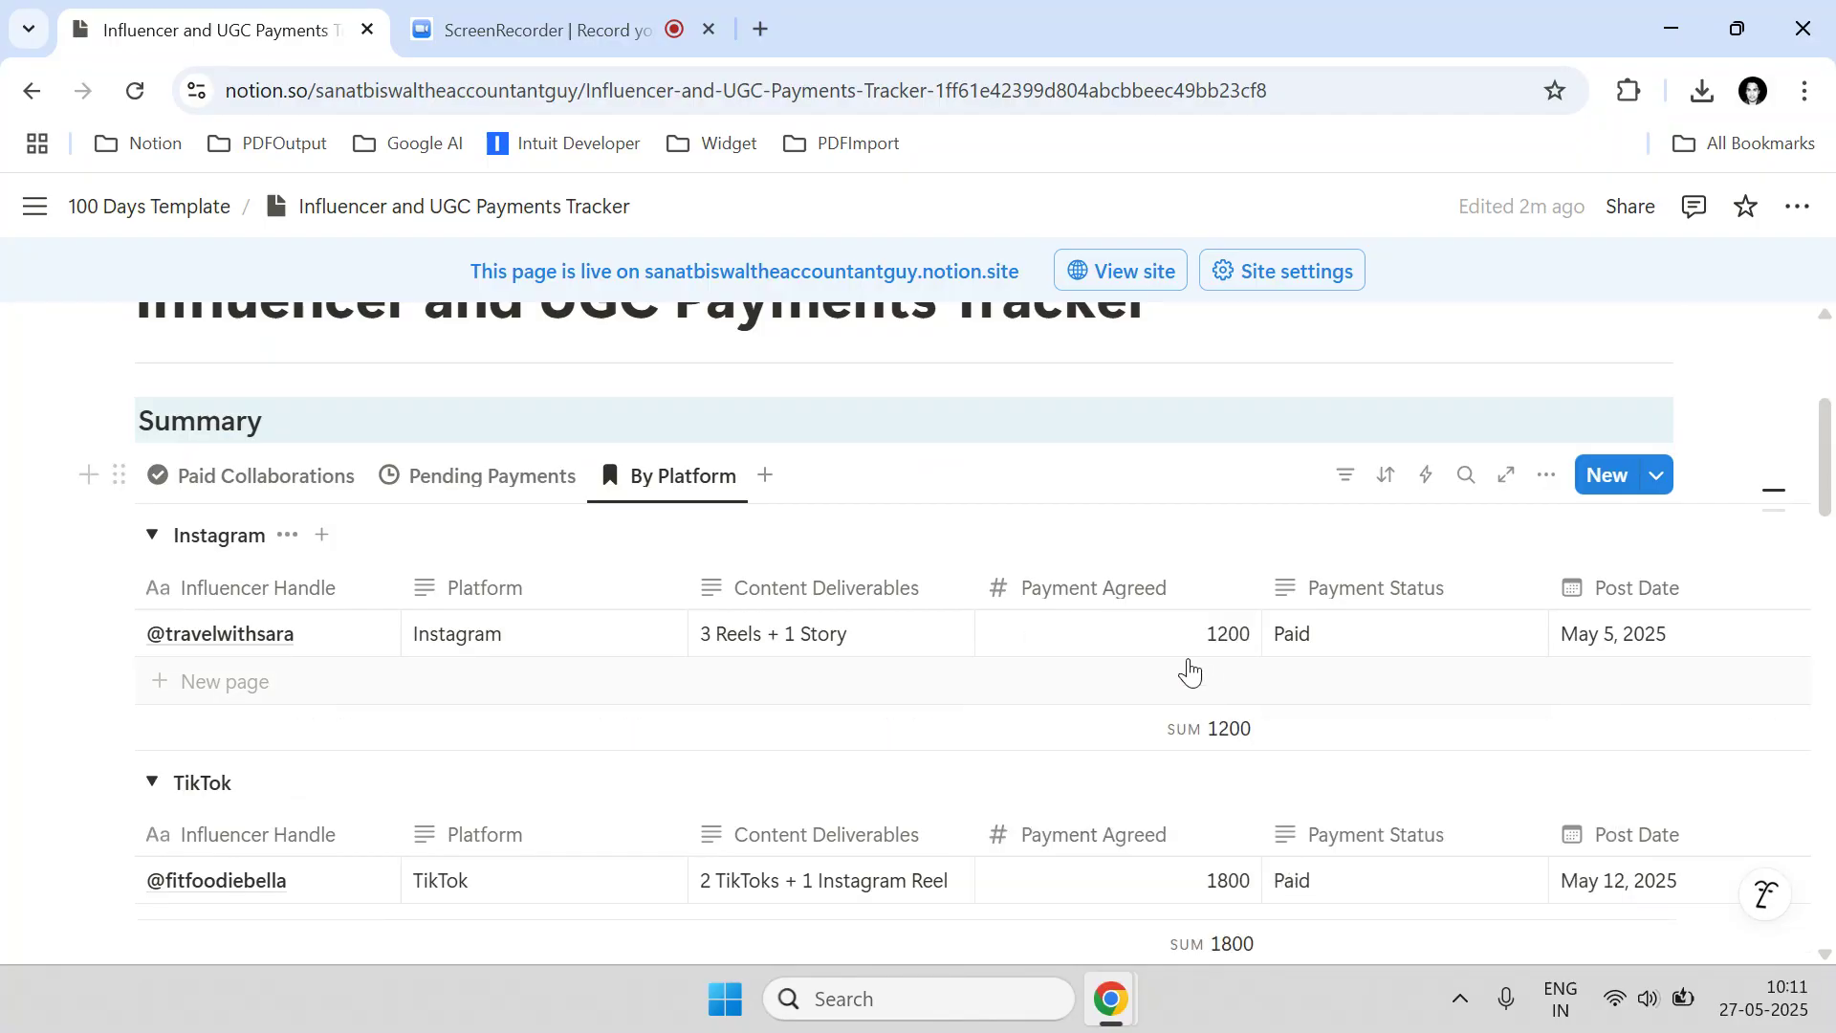
scroll(1190, 672, "down", 10)
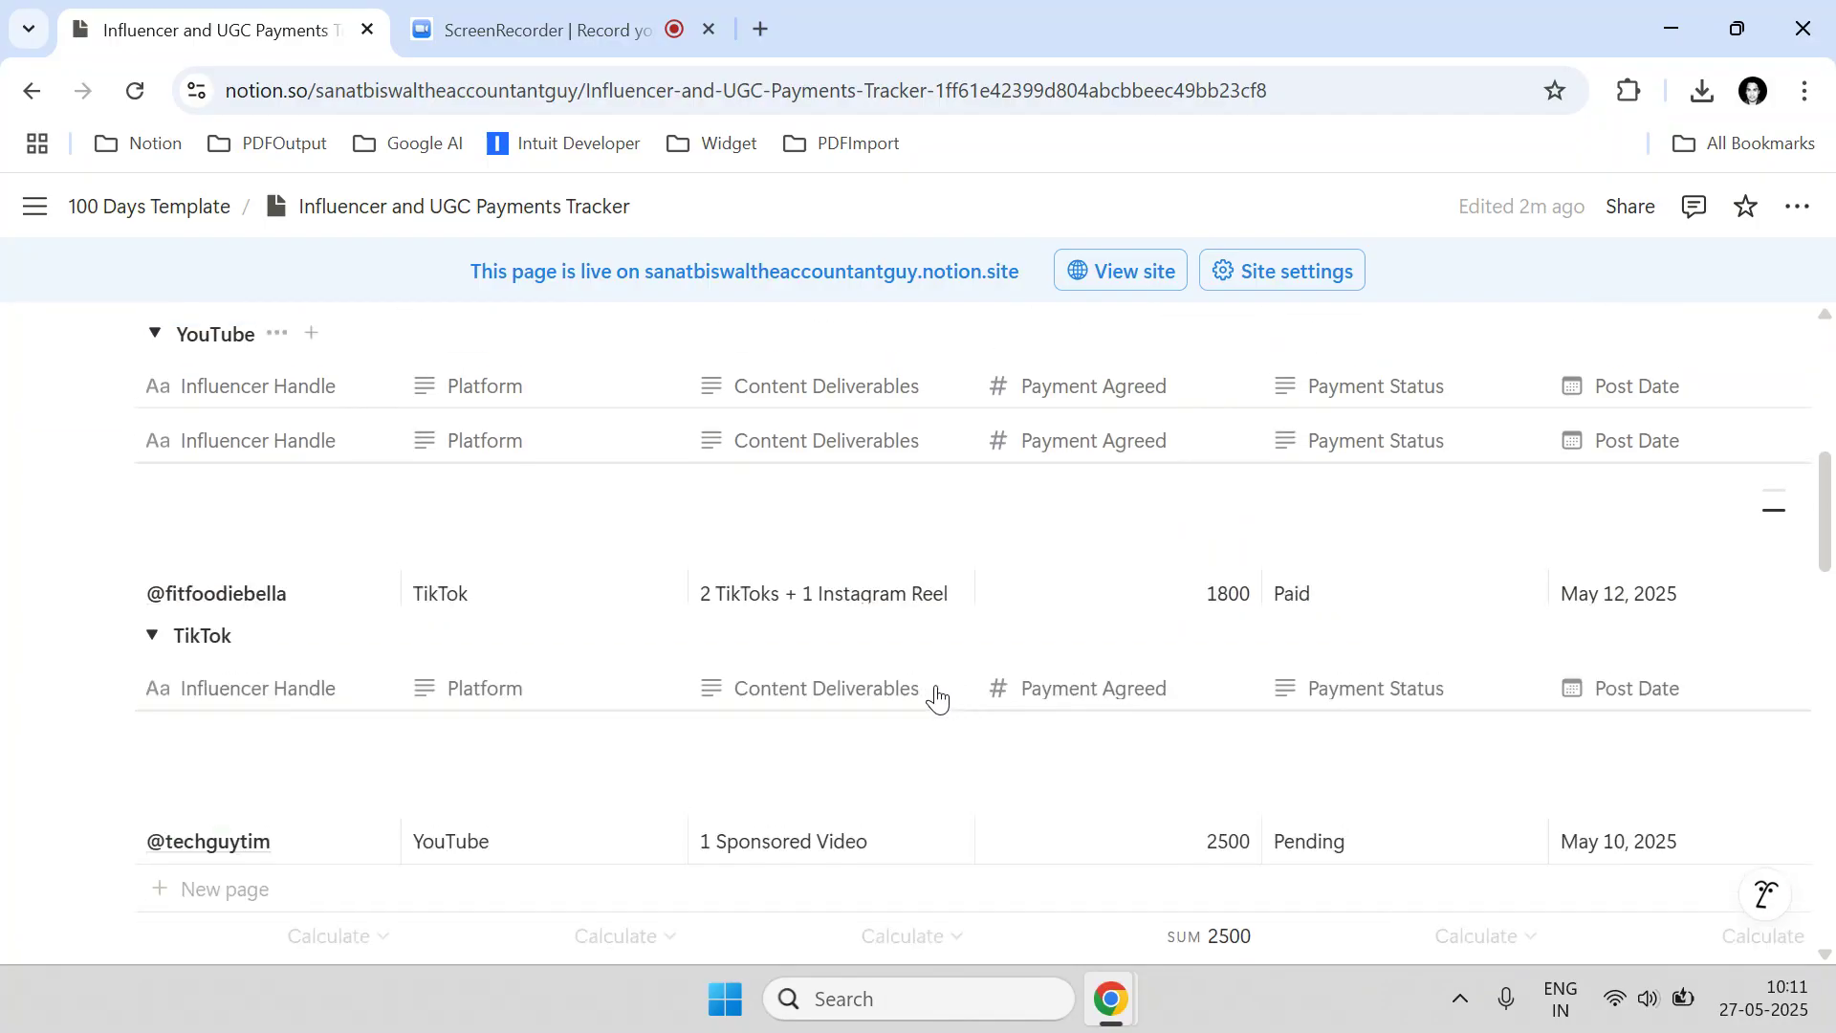
scroll(860, 669, "up", 5)
scroll(588, 608, "up", 3)
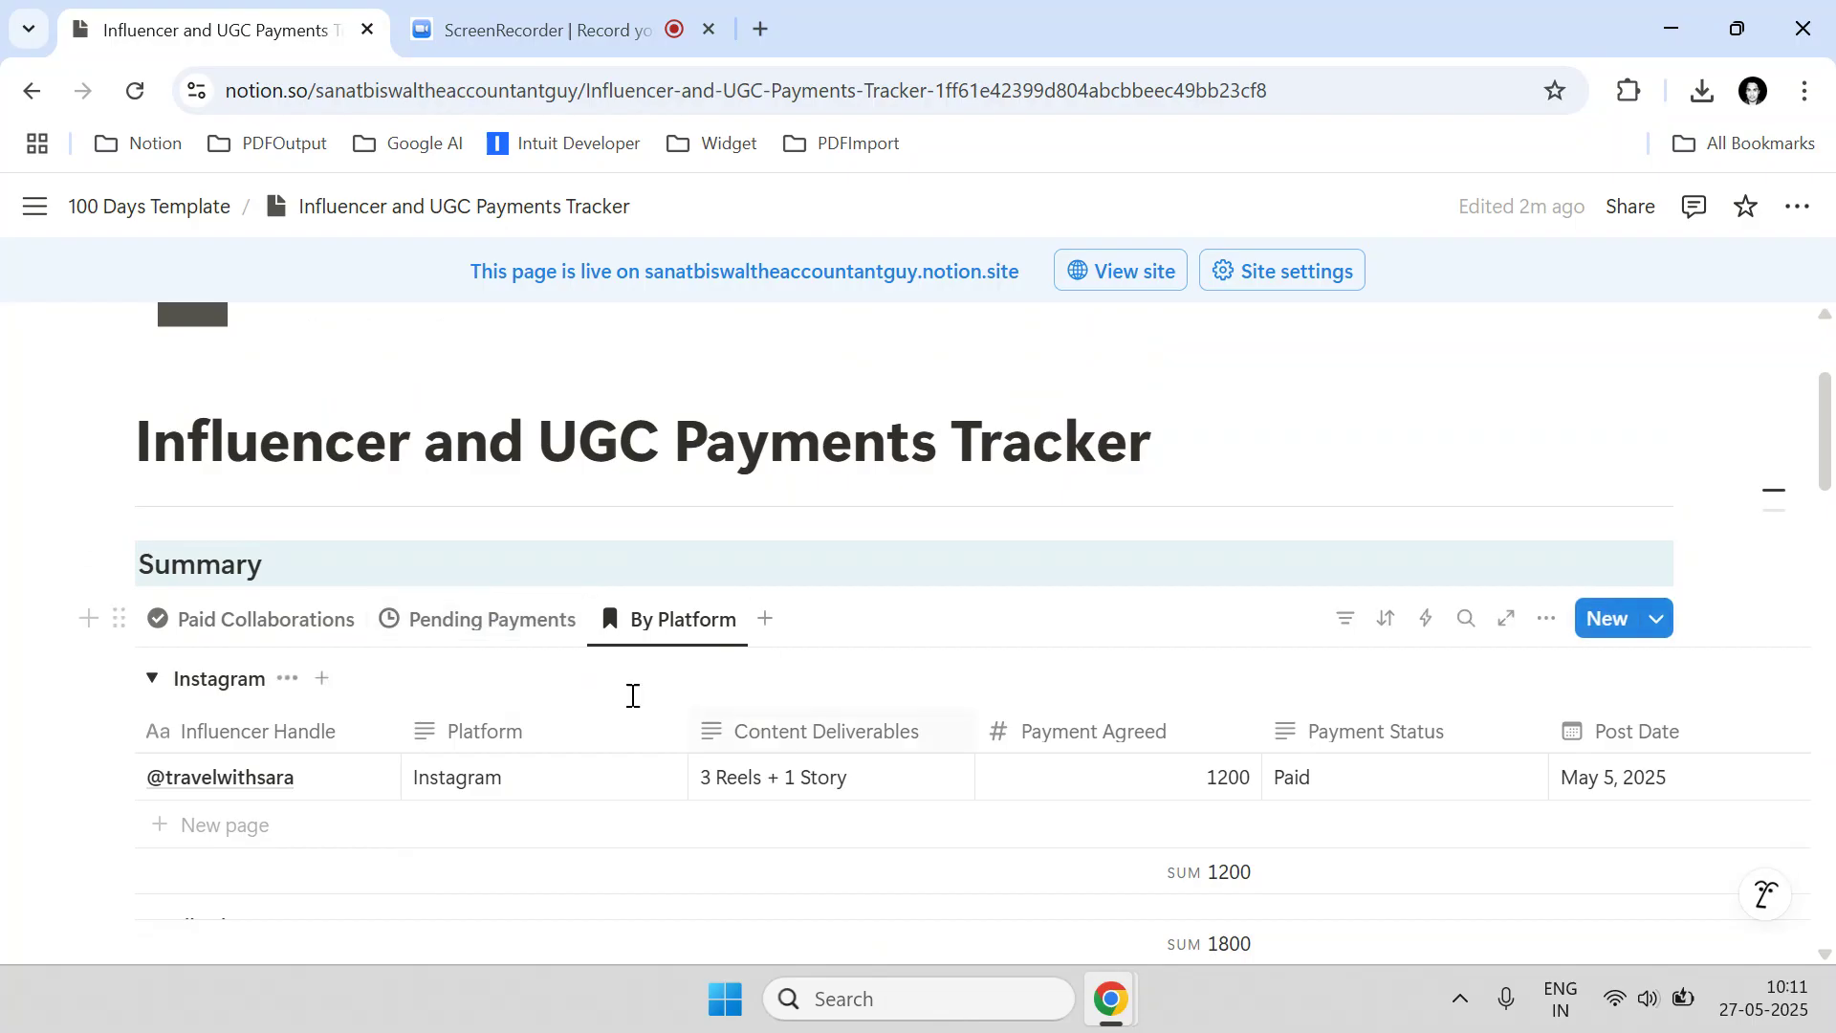
Change the grouping of the By Platform view to Influencer Handle.
scroll(478, 660, "down", 2)
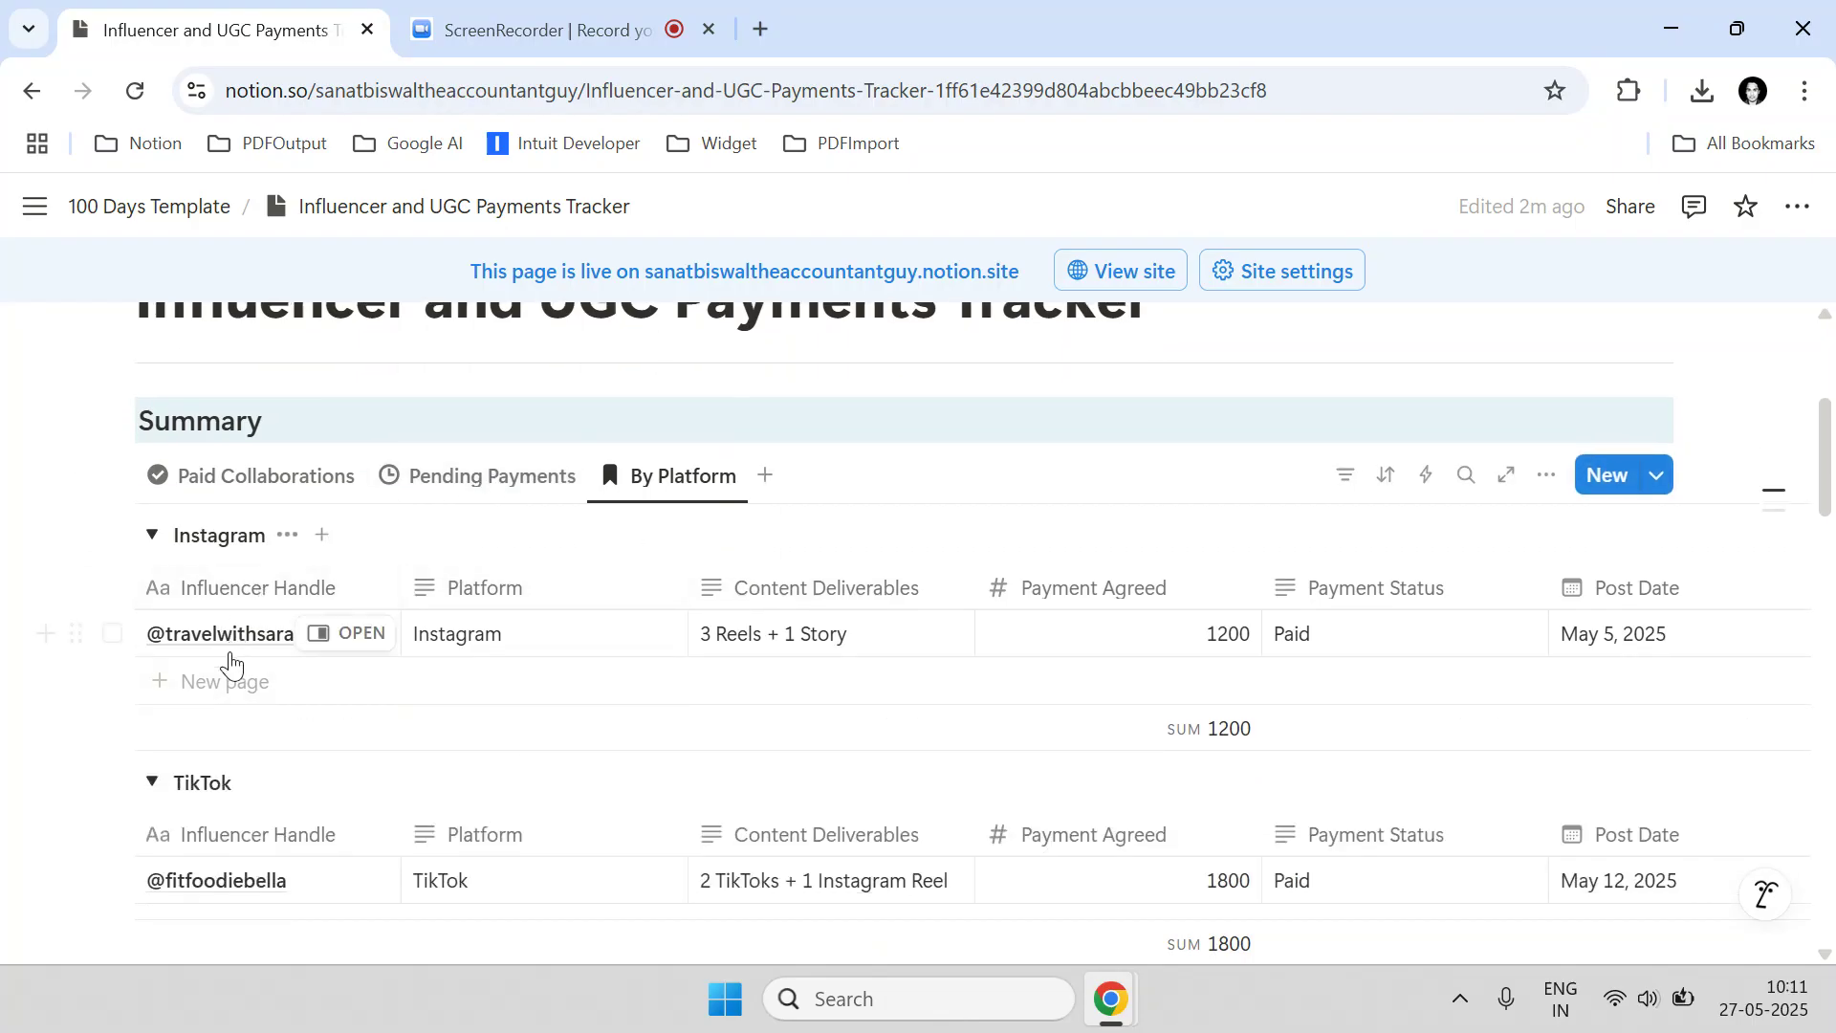
left_click(1549, 478)
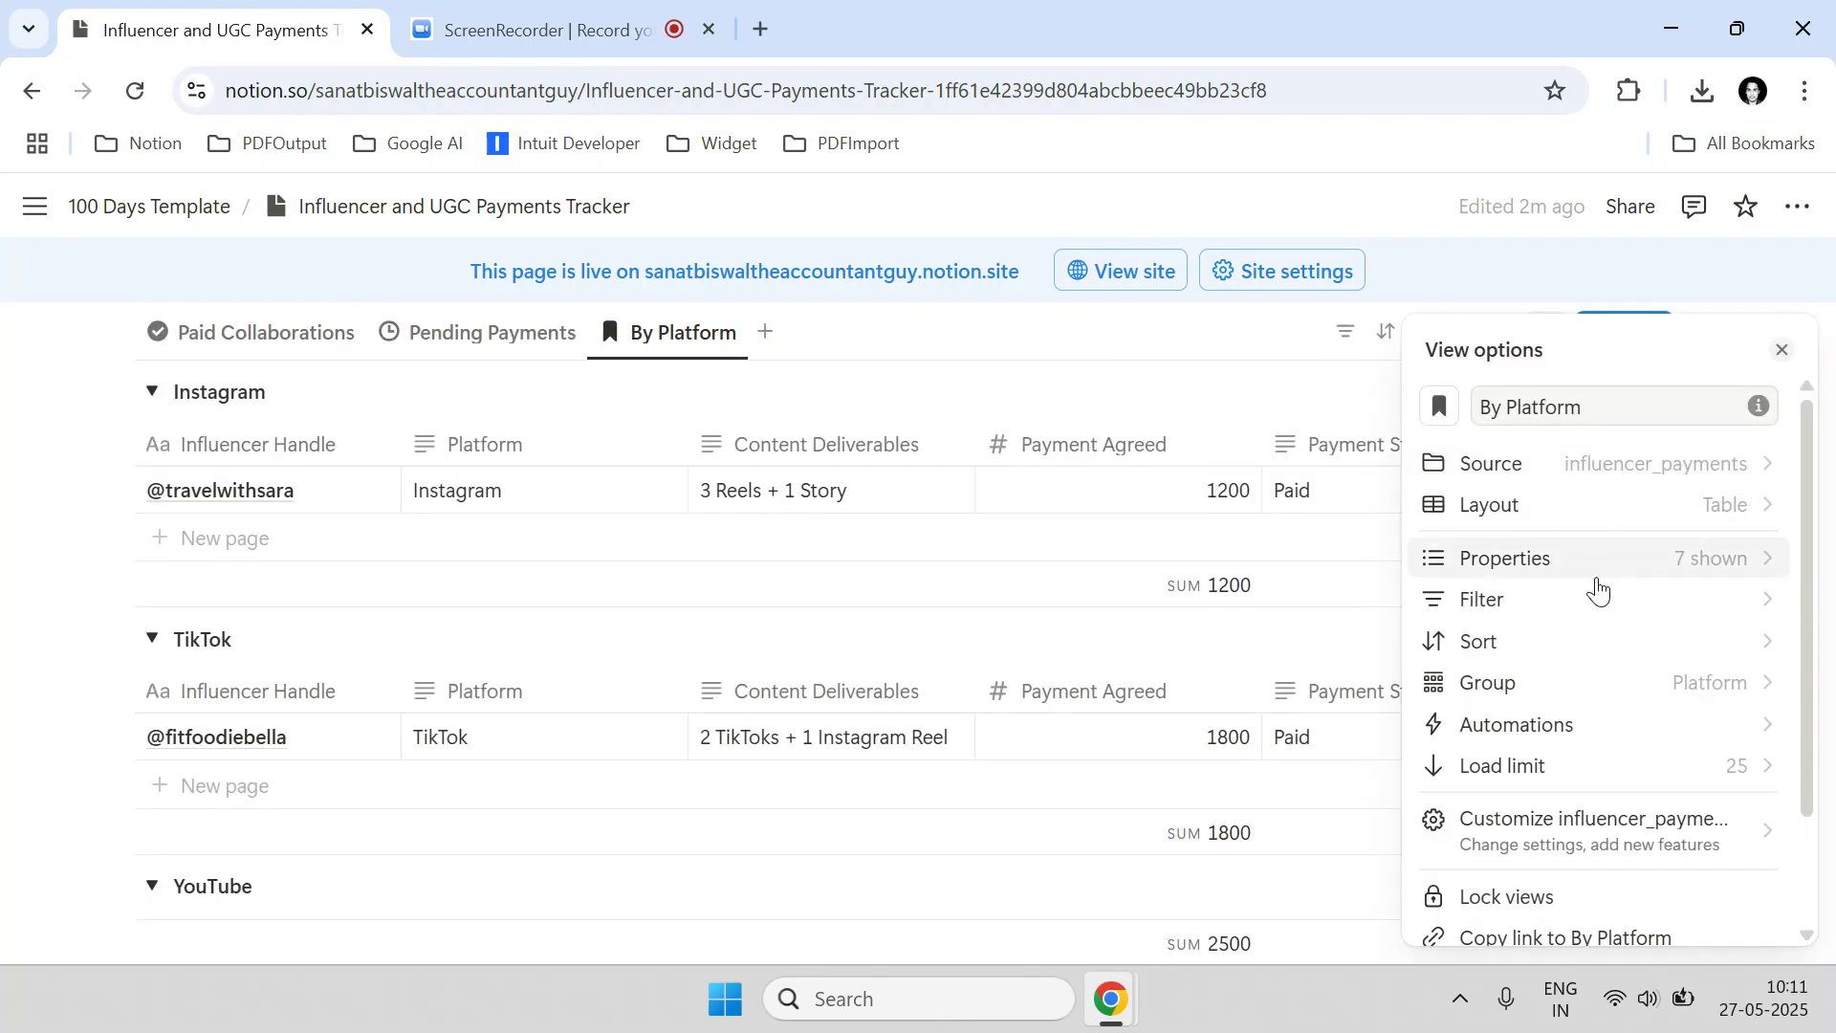
left_click(1551, 688)
left_click(1592, 440)
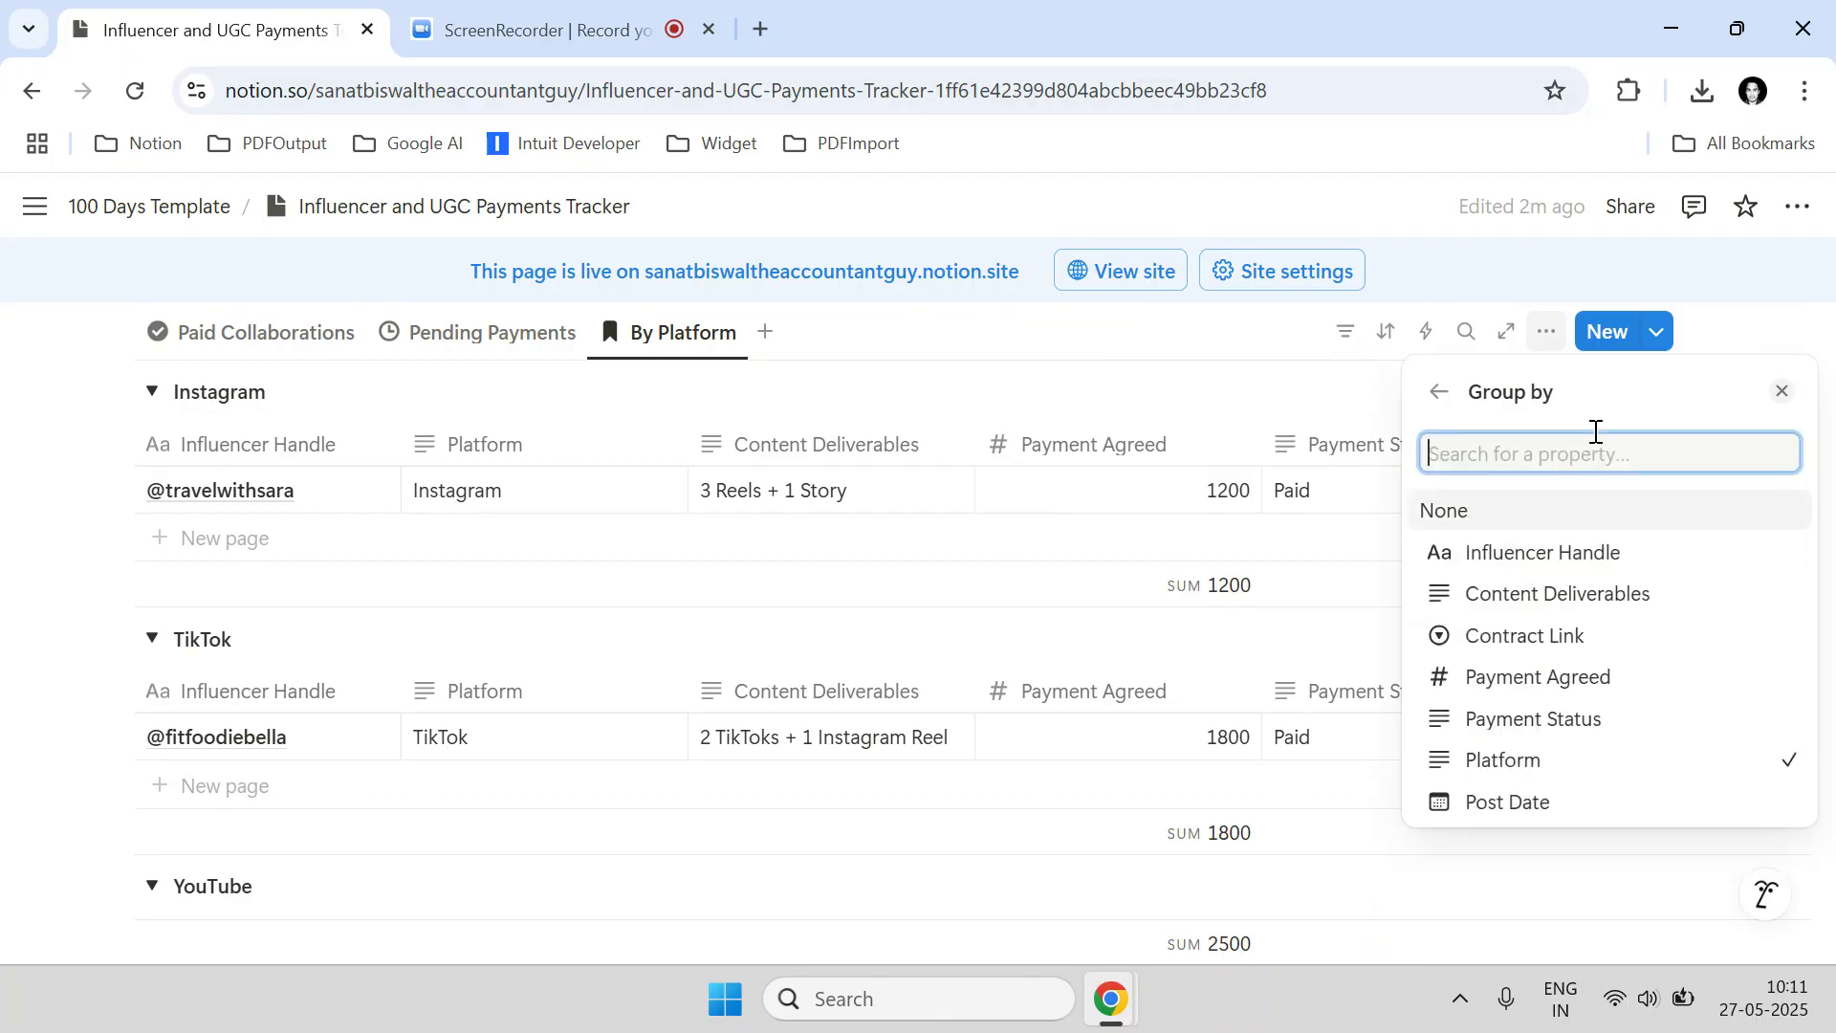
left_click(1485, 553)
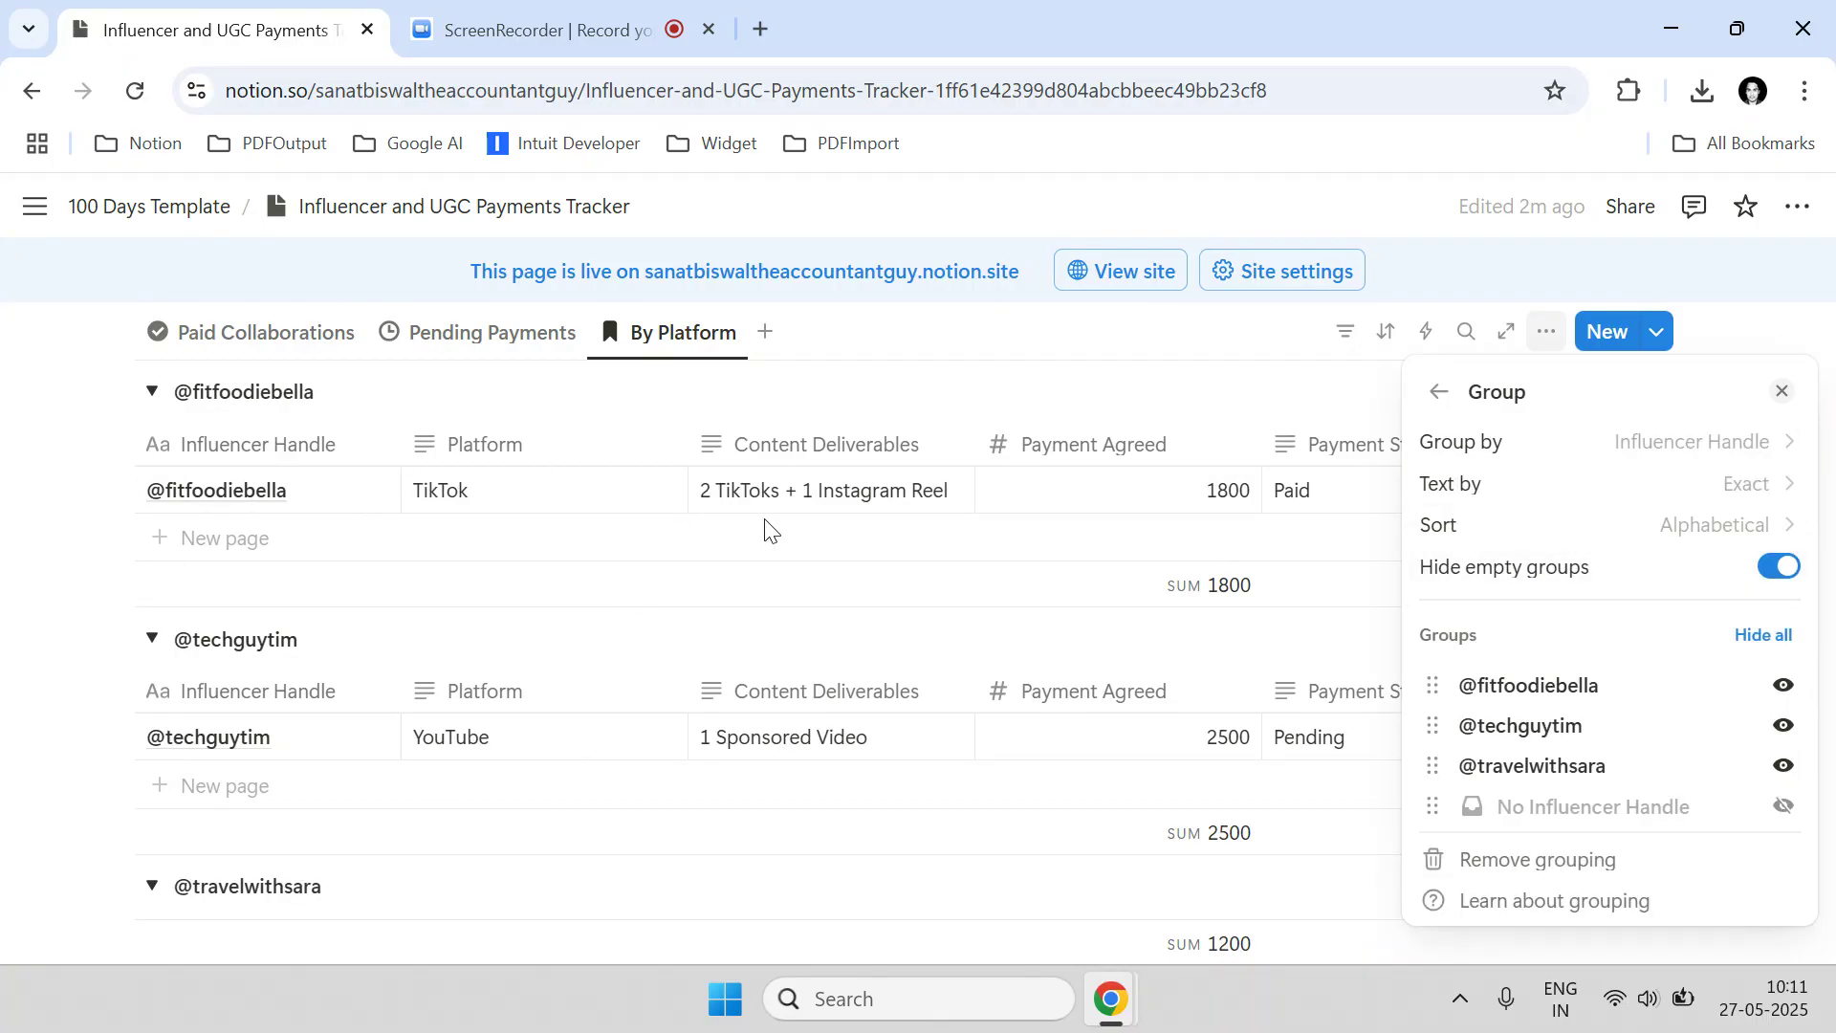
Set the grouping of the By Platform view back to Platform and close the view options.
left_click(1488, 443)
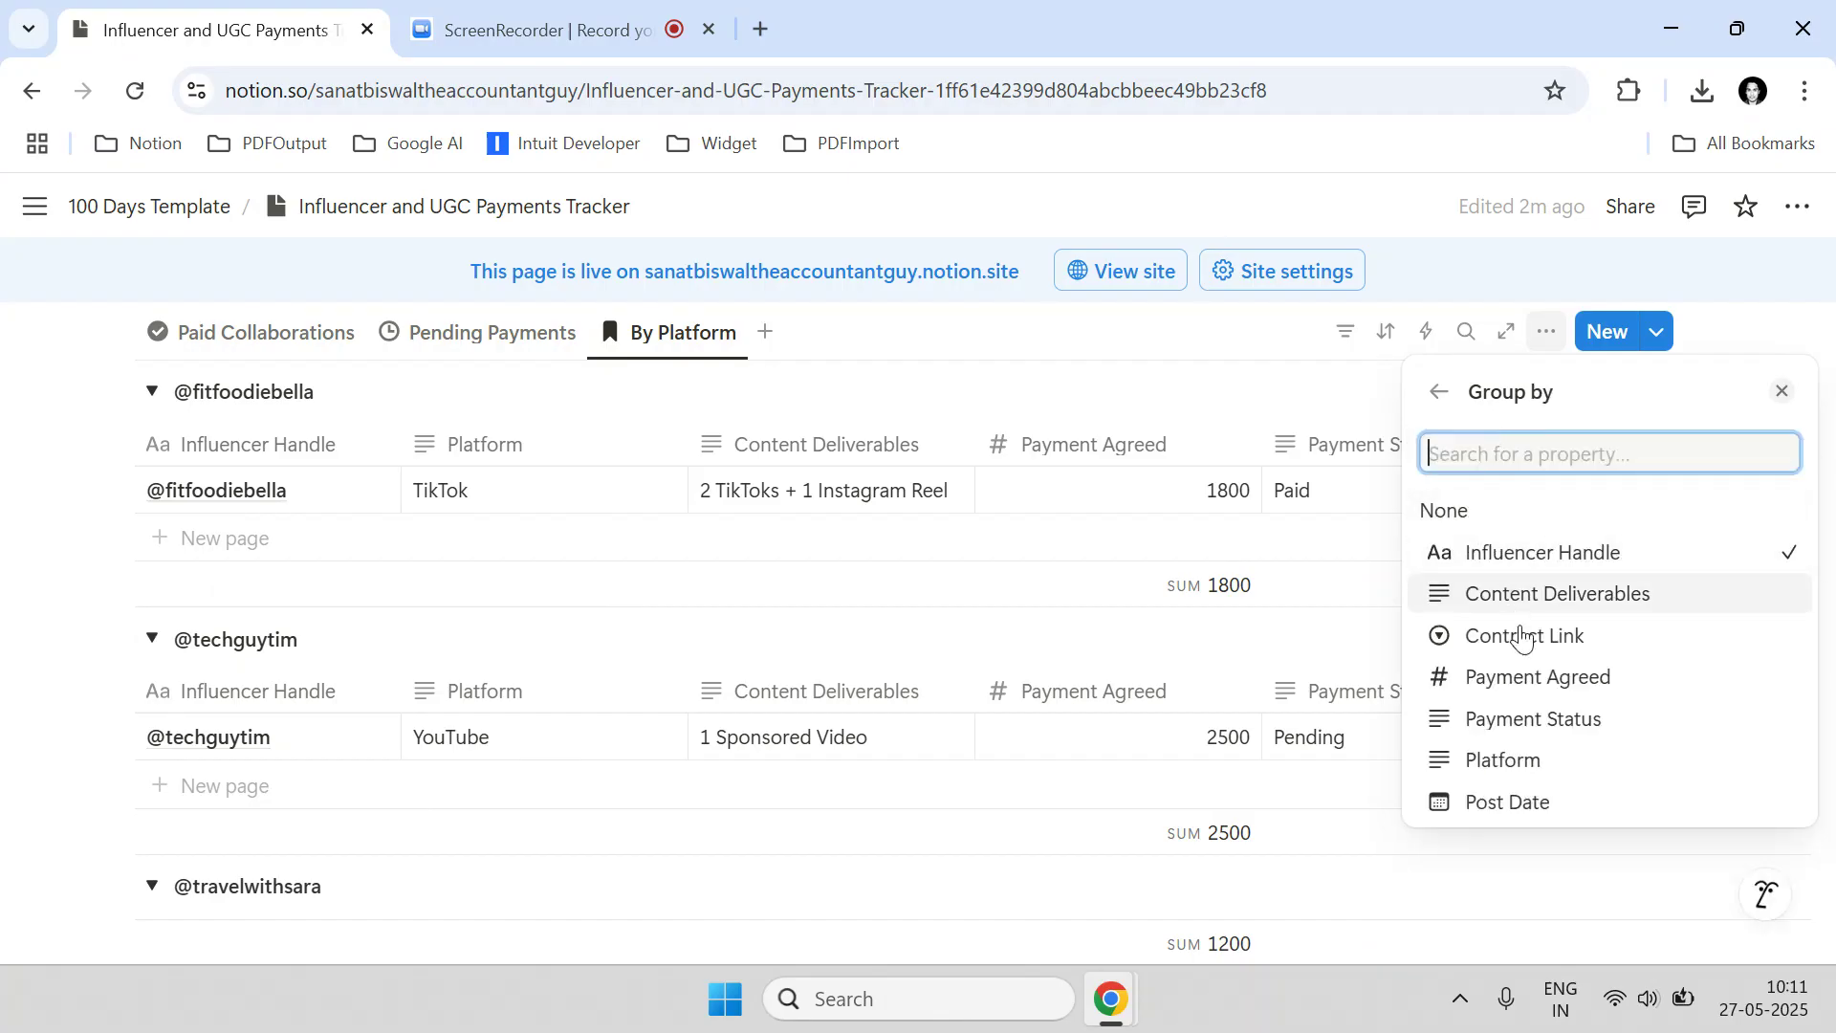
left_click(1536, 760)
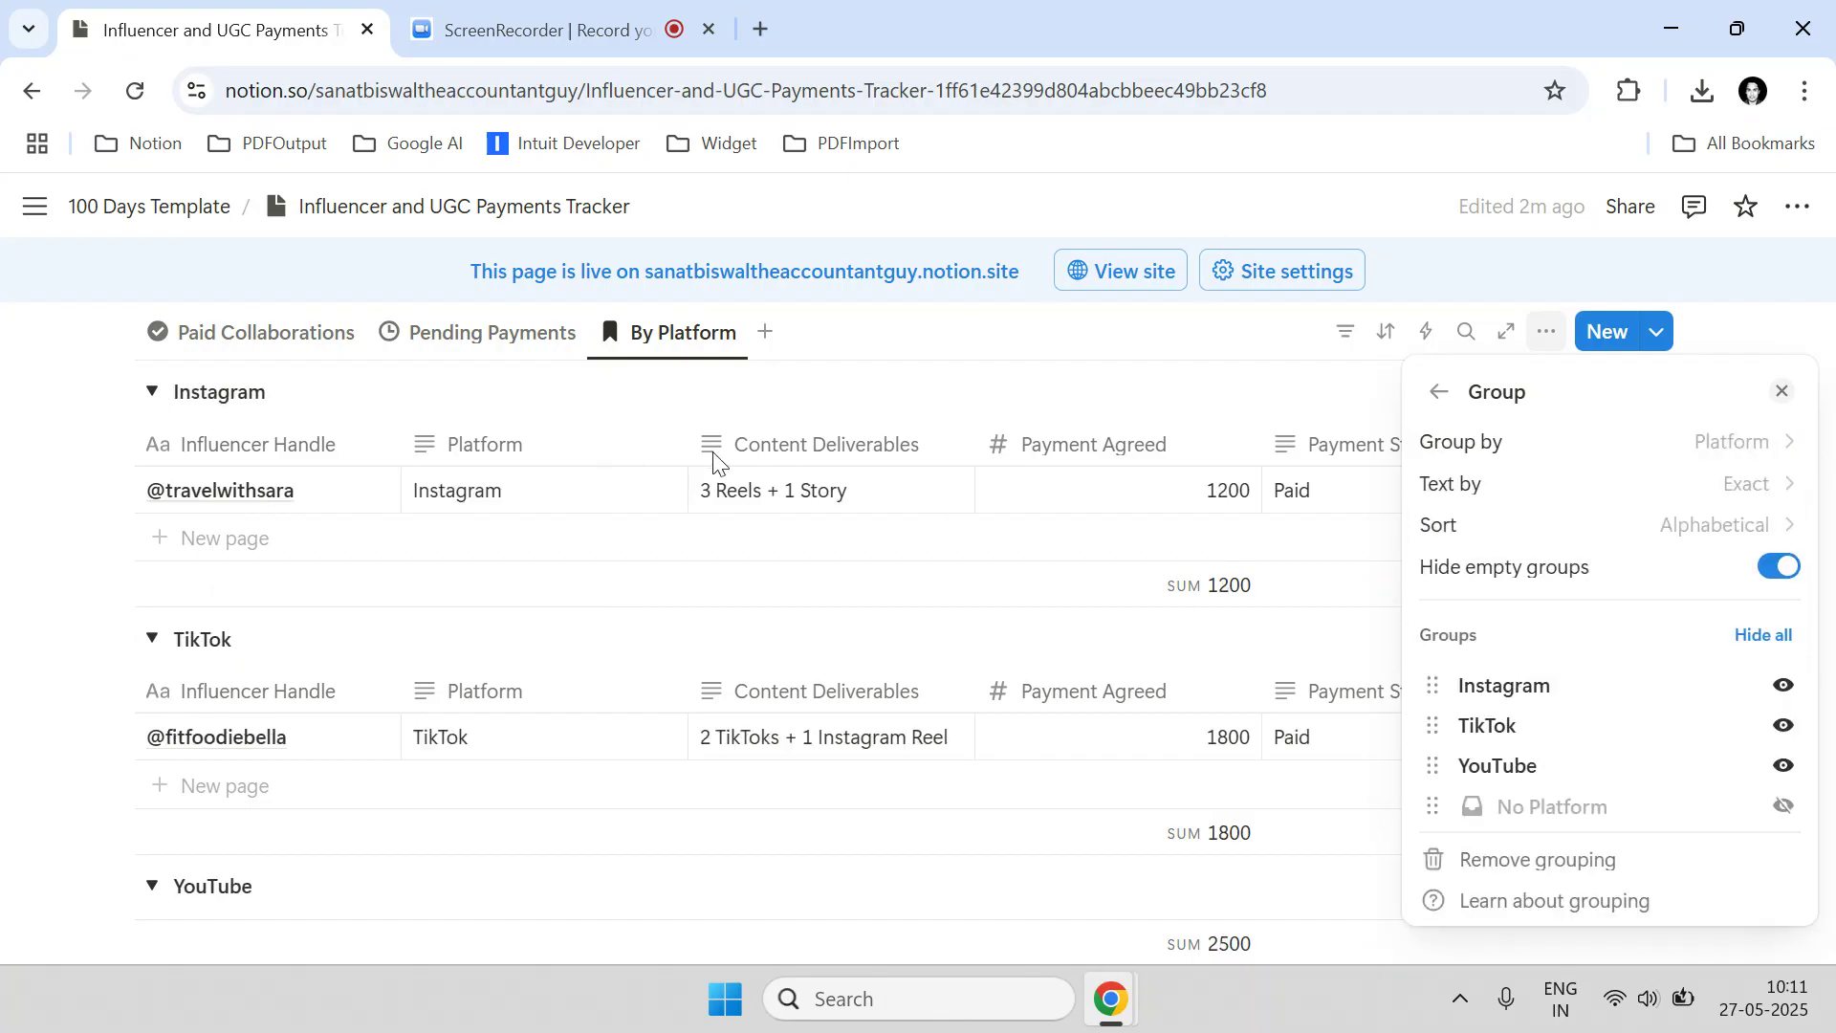
left_click(1046, 402)
Review the Summary groups and the Database table, continuing down to the EXPORT PDFs in BULK section.
scroll(737, 529, "down", 10)
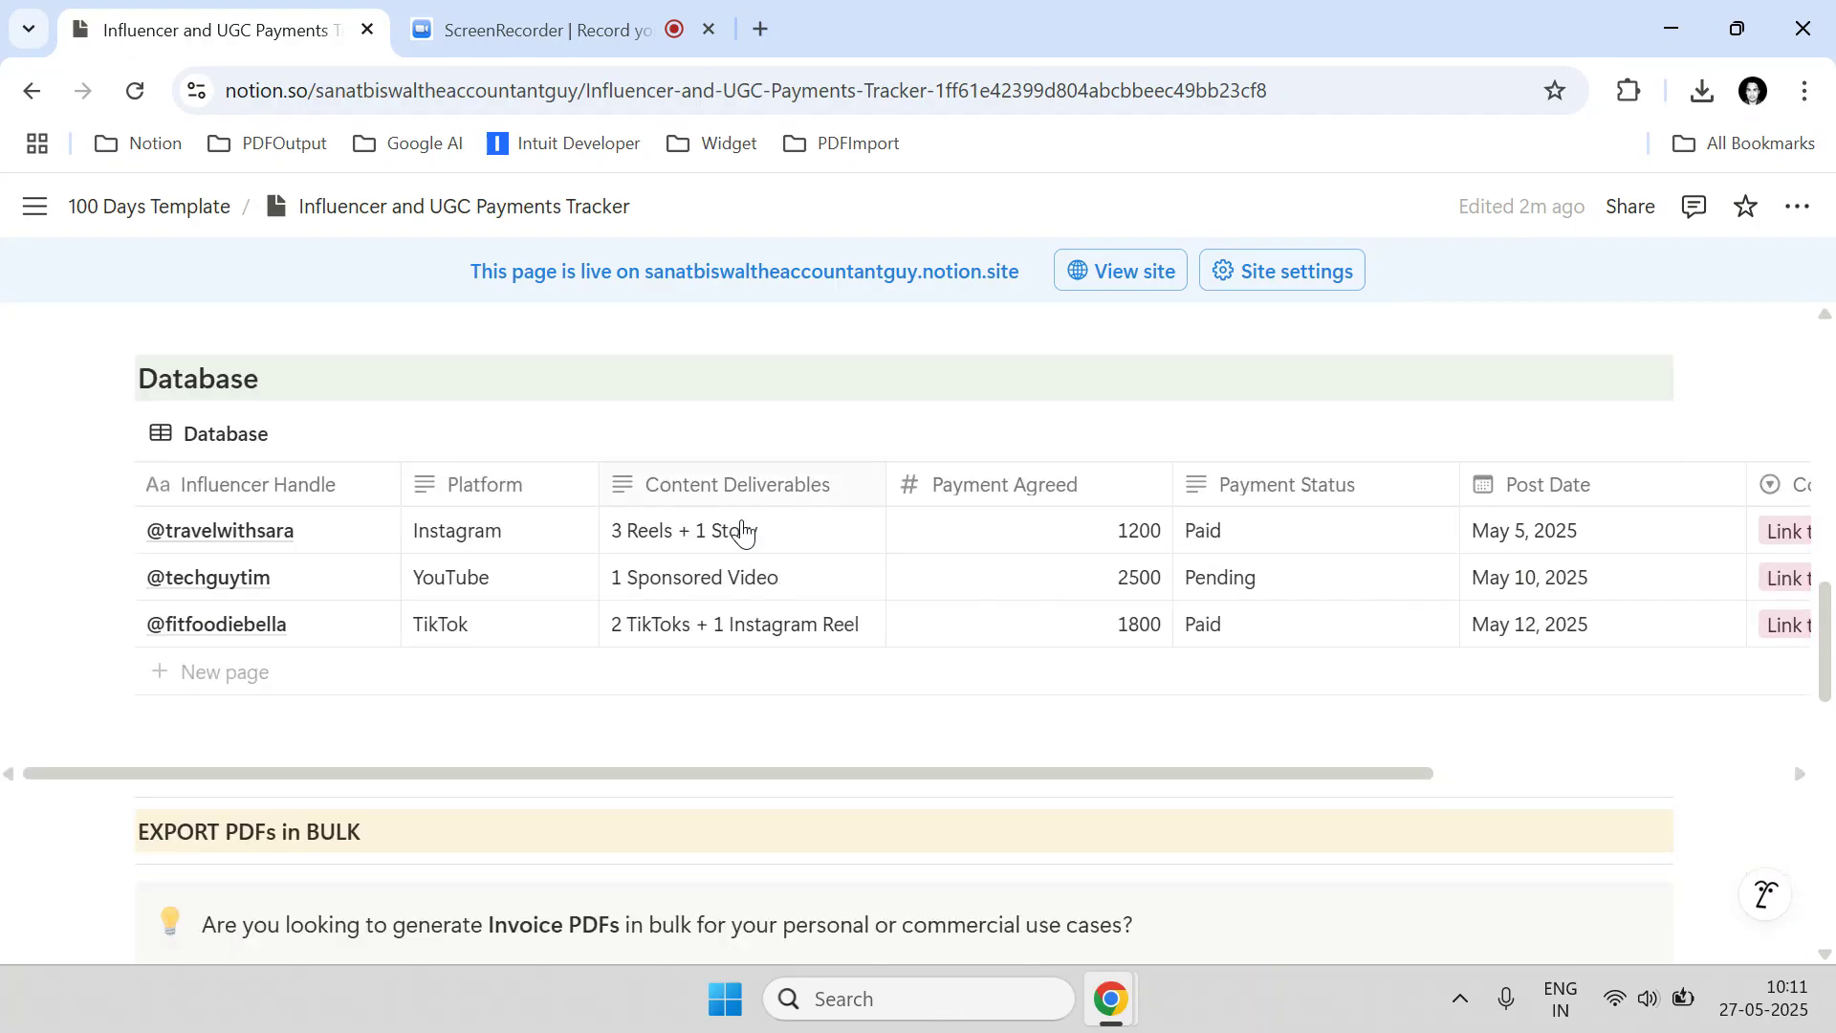
scroll(744, 532, "up", 15)
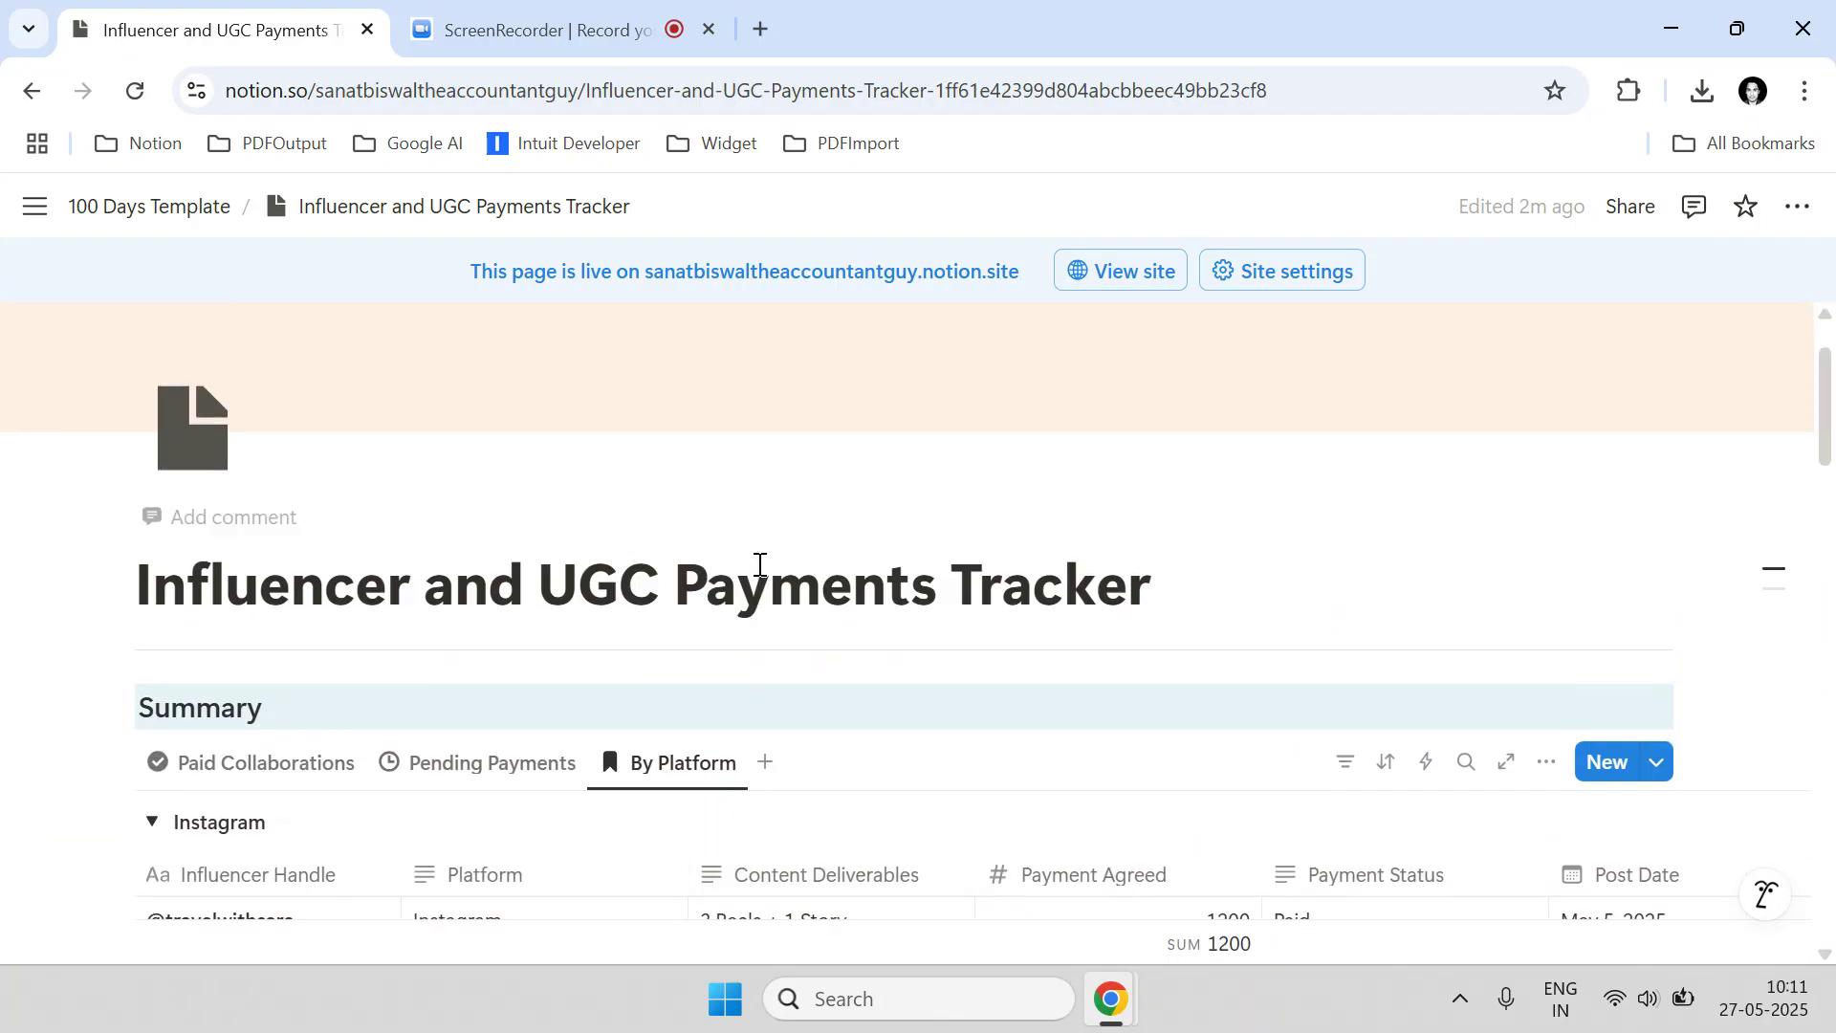
scroll(963, 640, "down", 12)
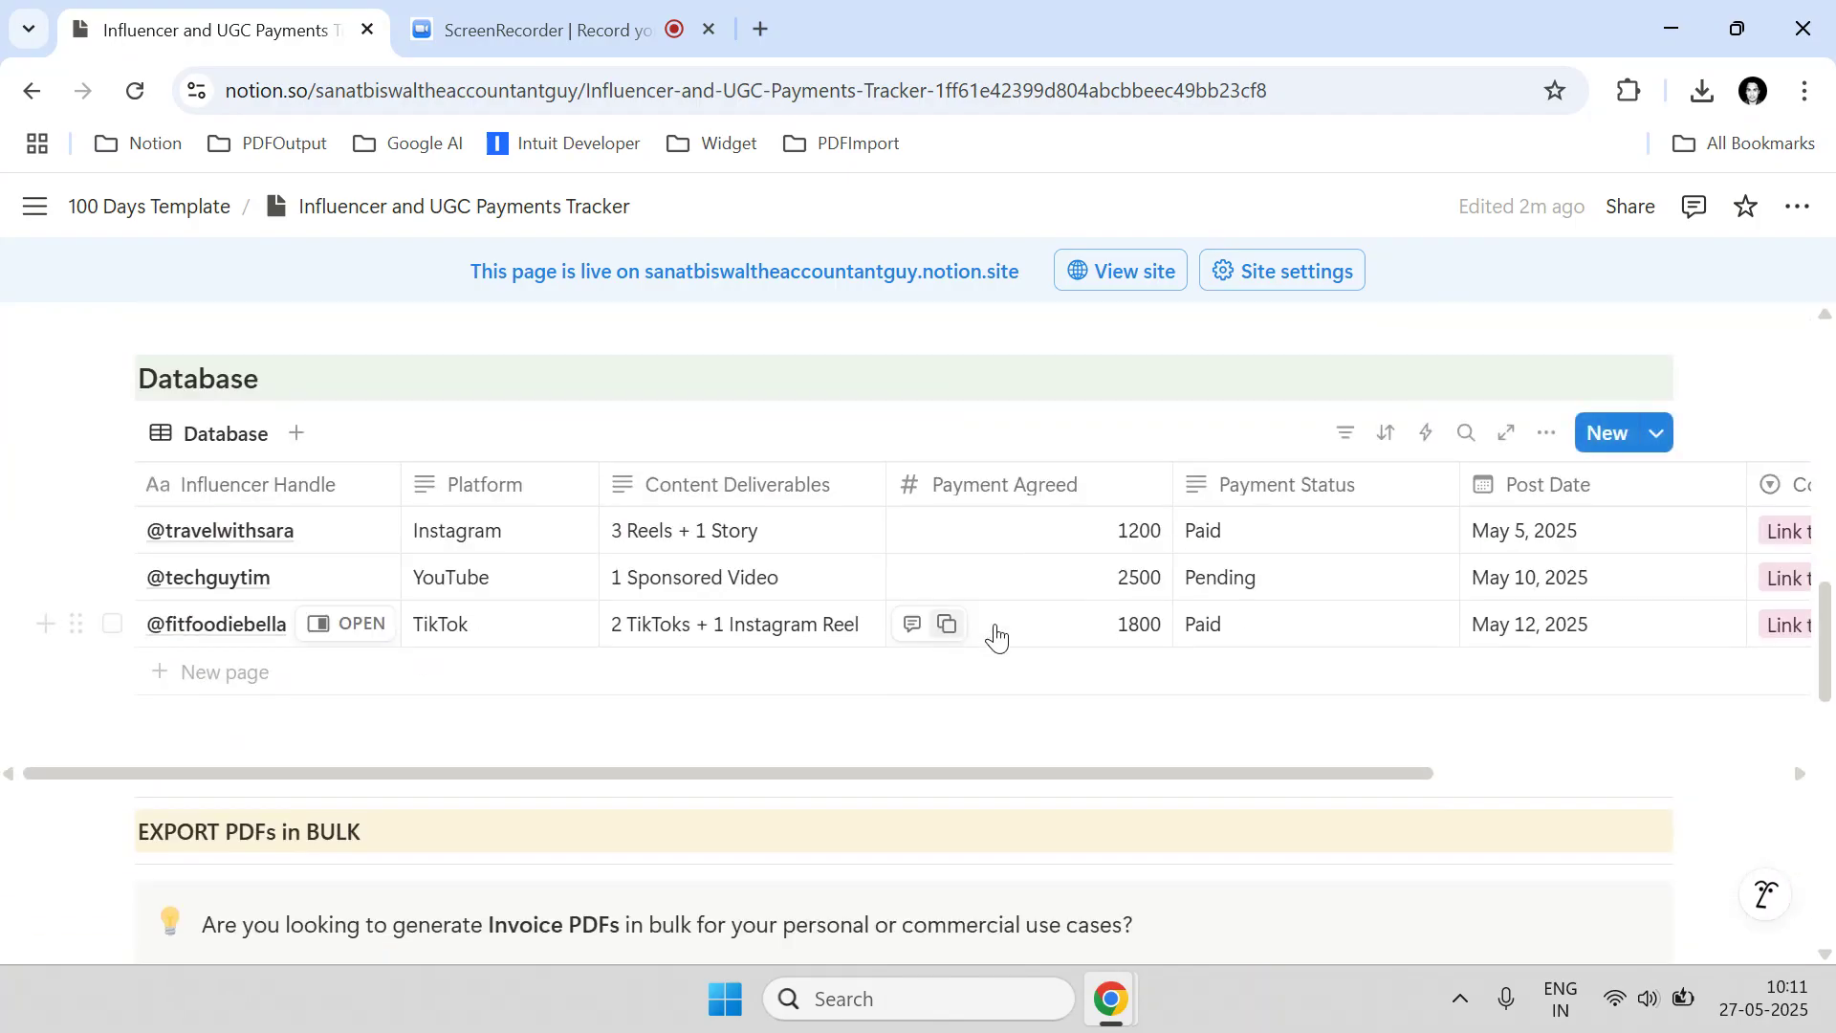
left_click_drag(1135, 771, 923, 771)
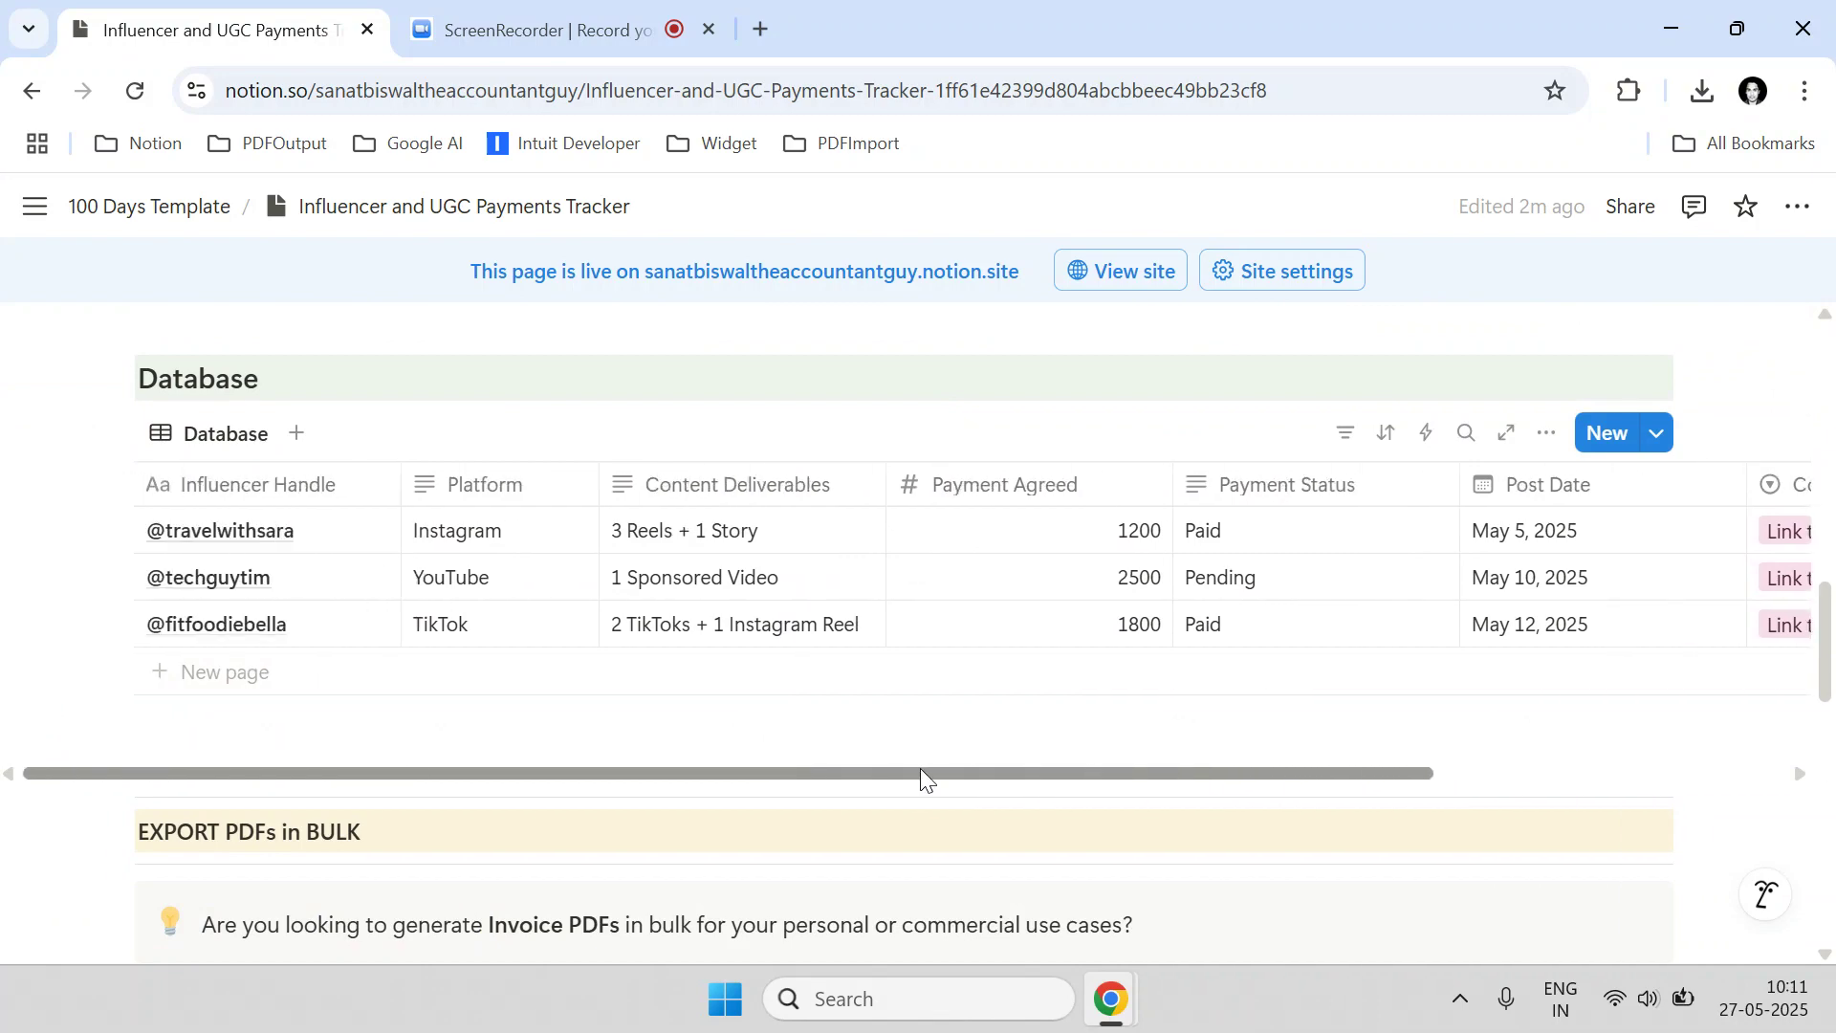
scroll(874, 726, "up", 10)
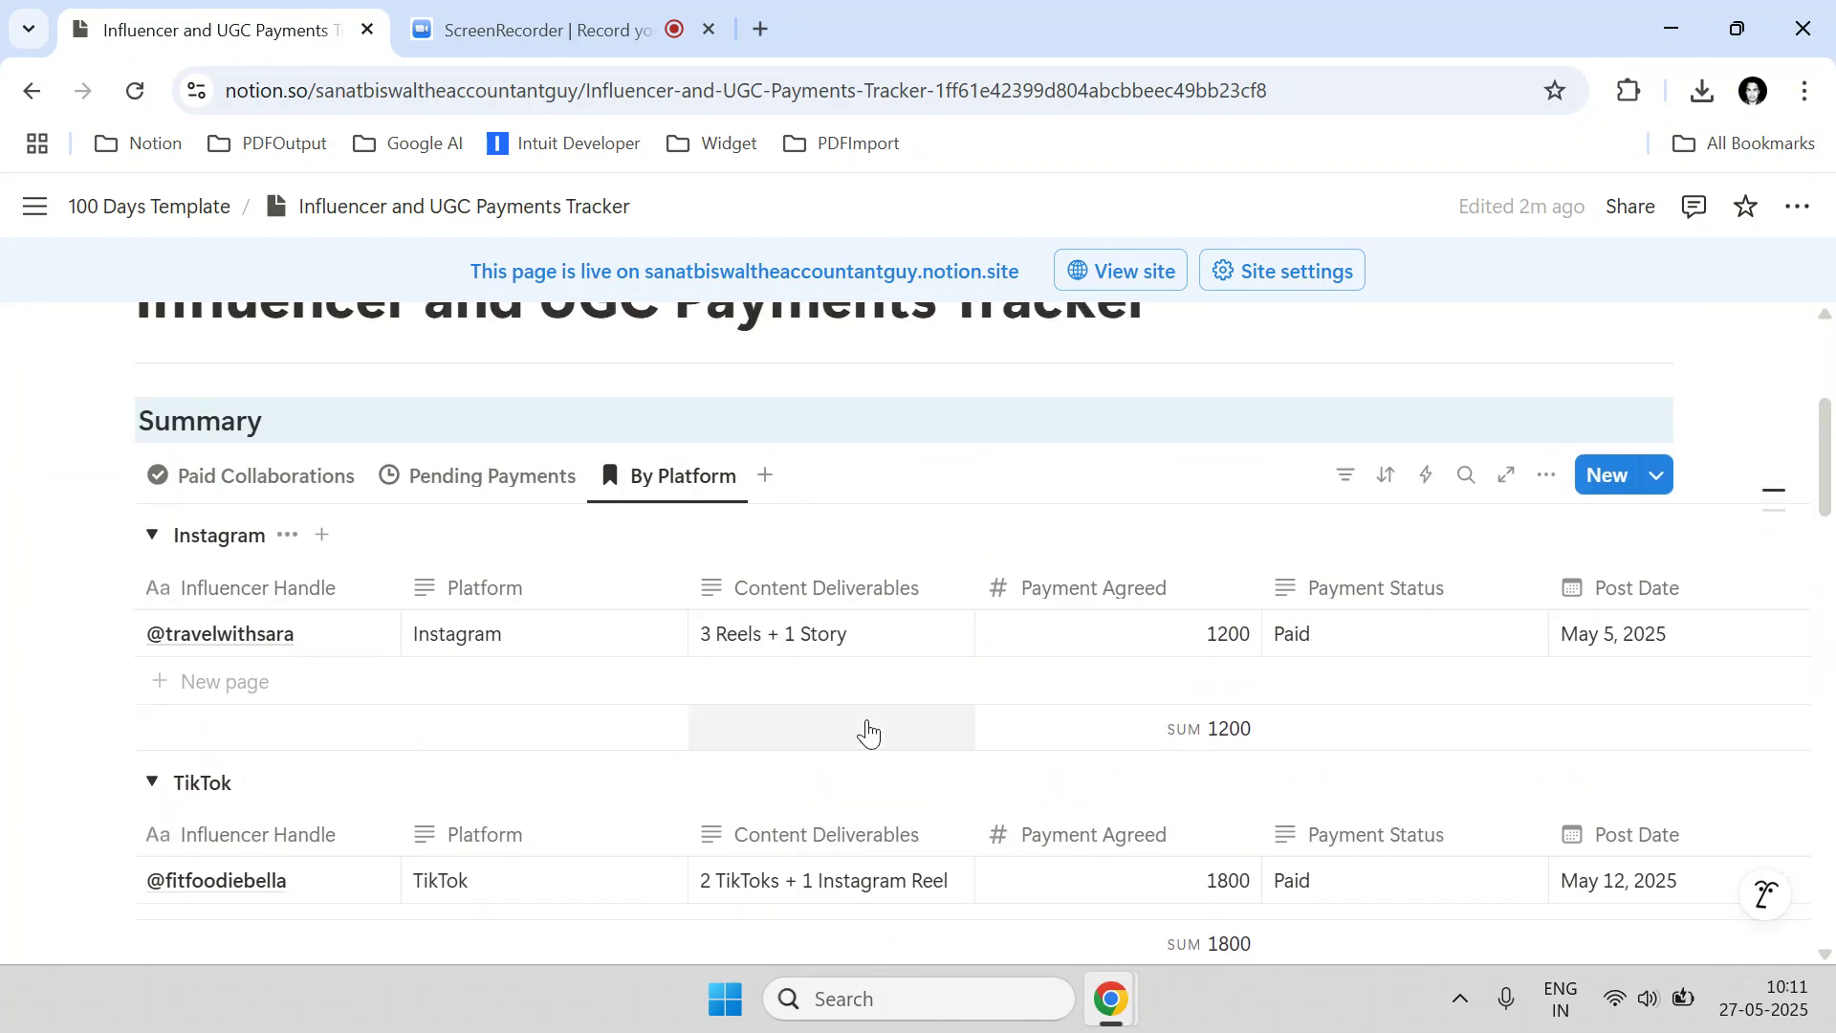
scroll(864, 730, "down", 4)
scroll(846, 696, "down", 10)
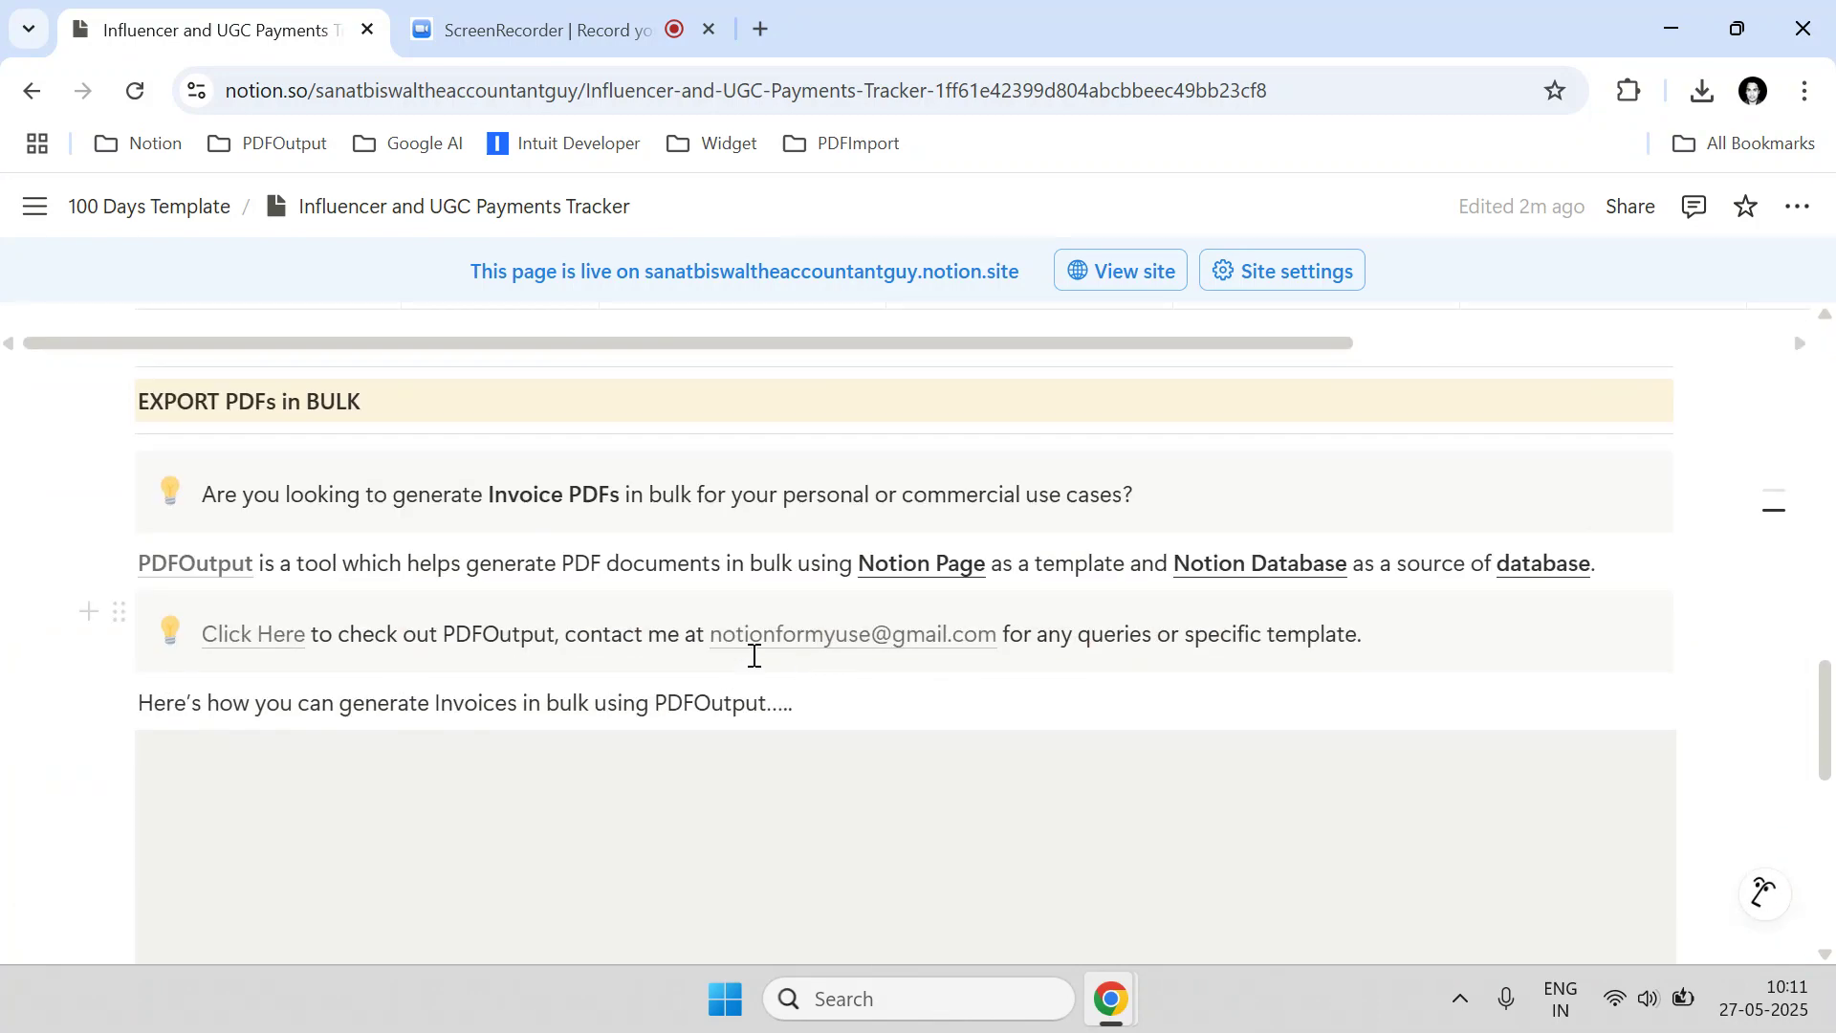
Open the PDFOutput link from the export section, compare the Multiple PDFs and Single PDF modes, and view the Single PDF demo section.
left_click(226, 573)
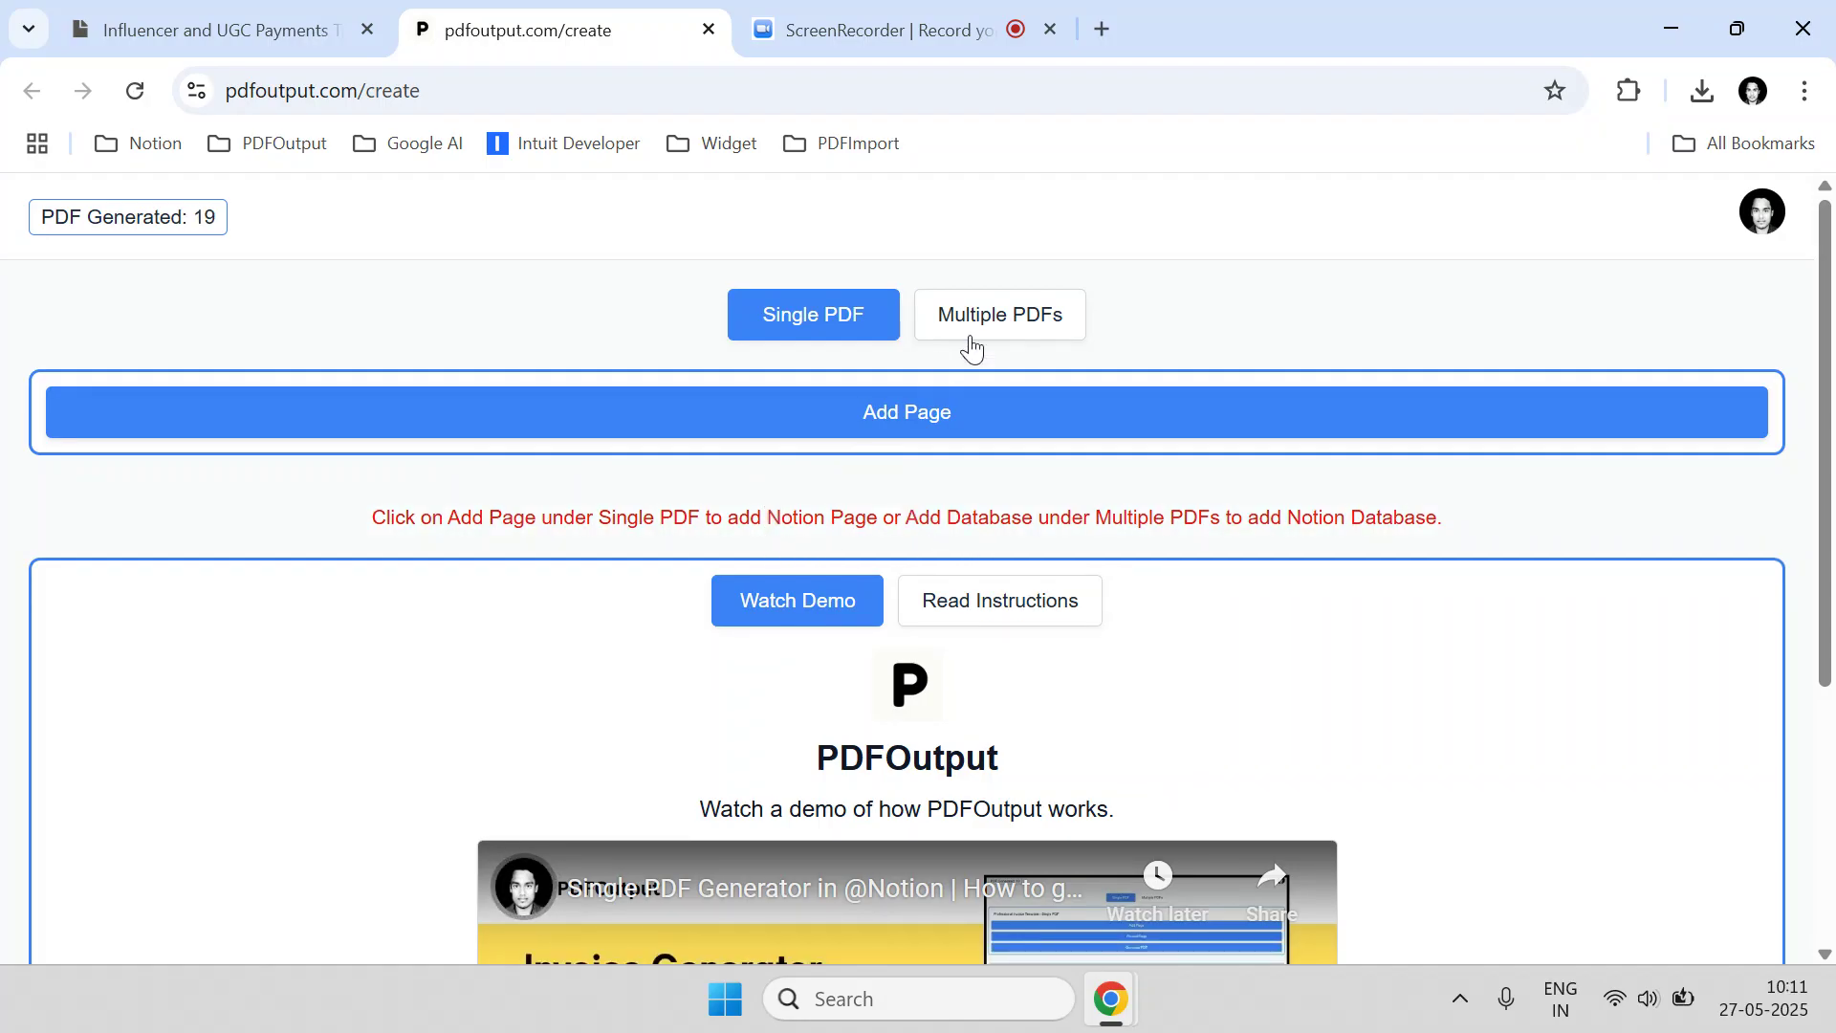
left_click(1019, 337)
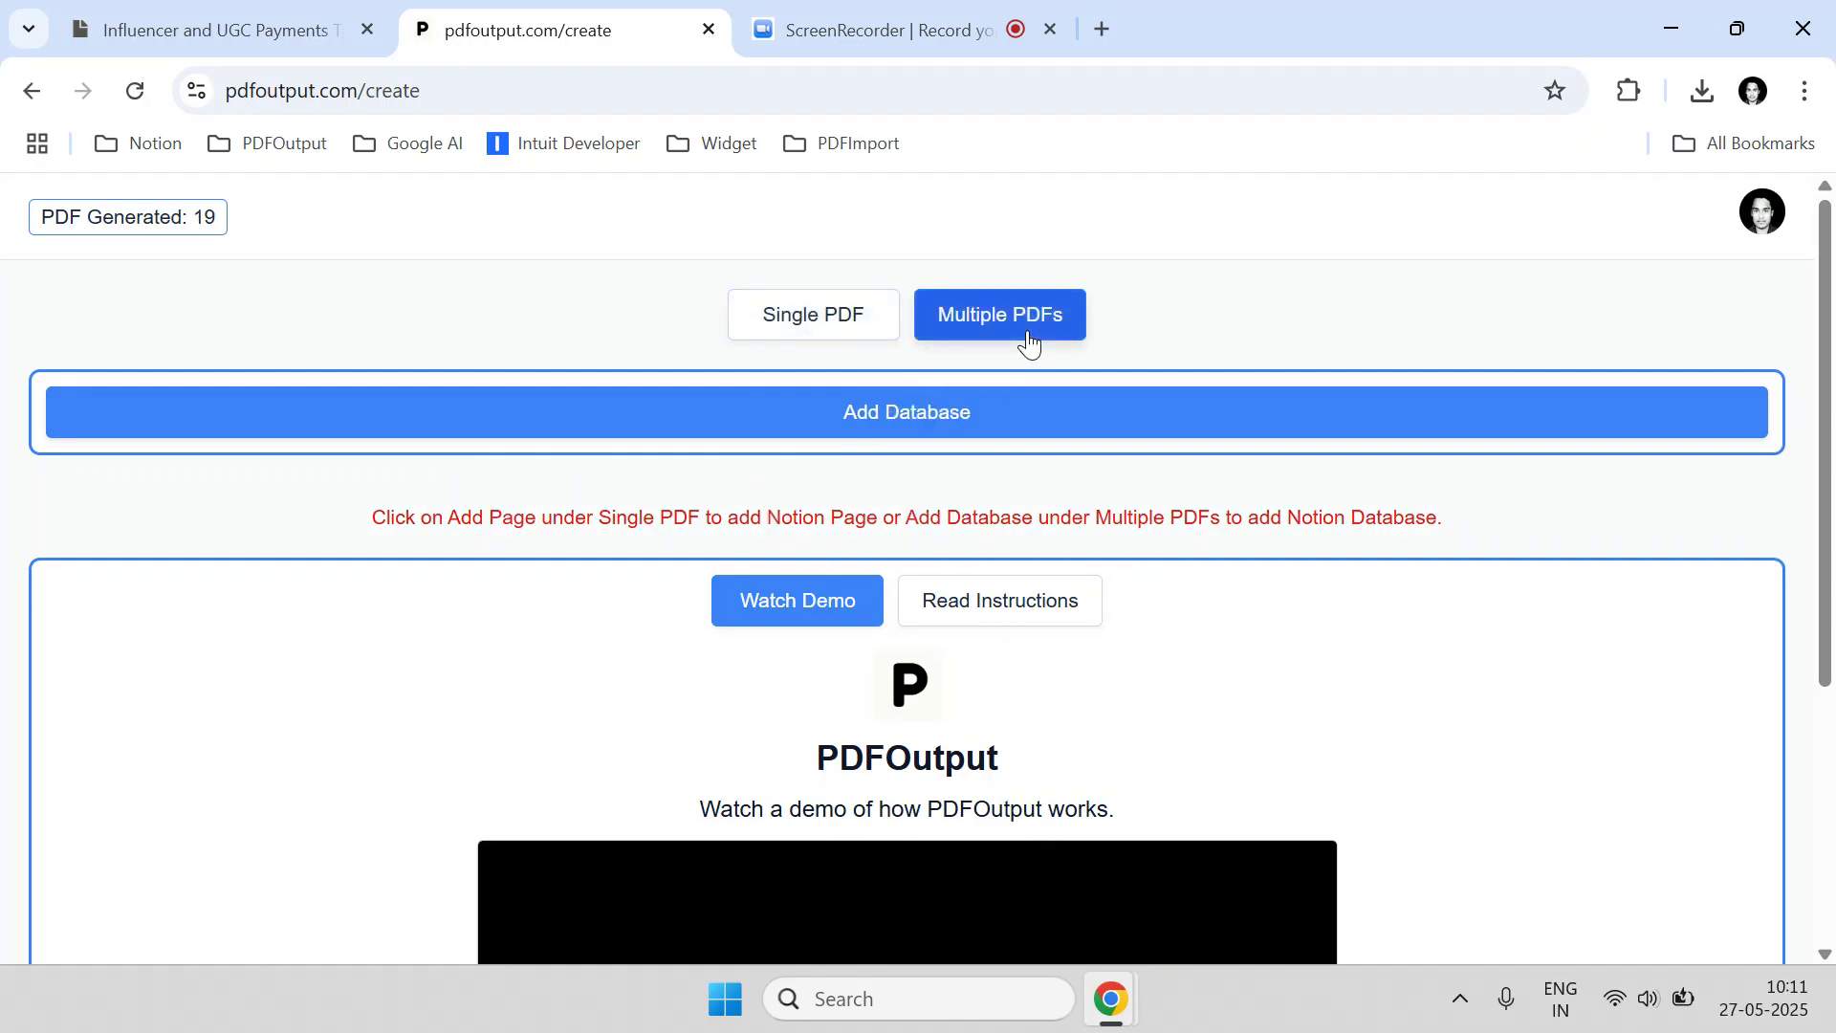
left_click(829, 318)
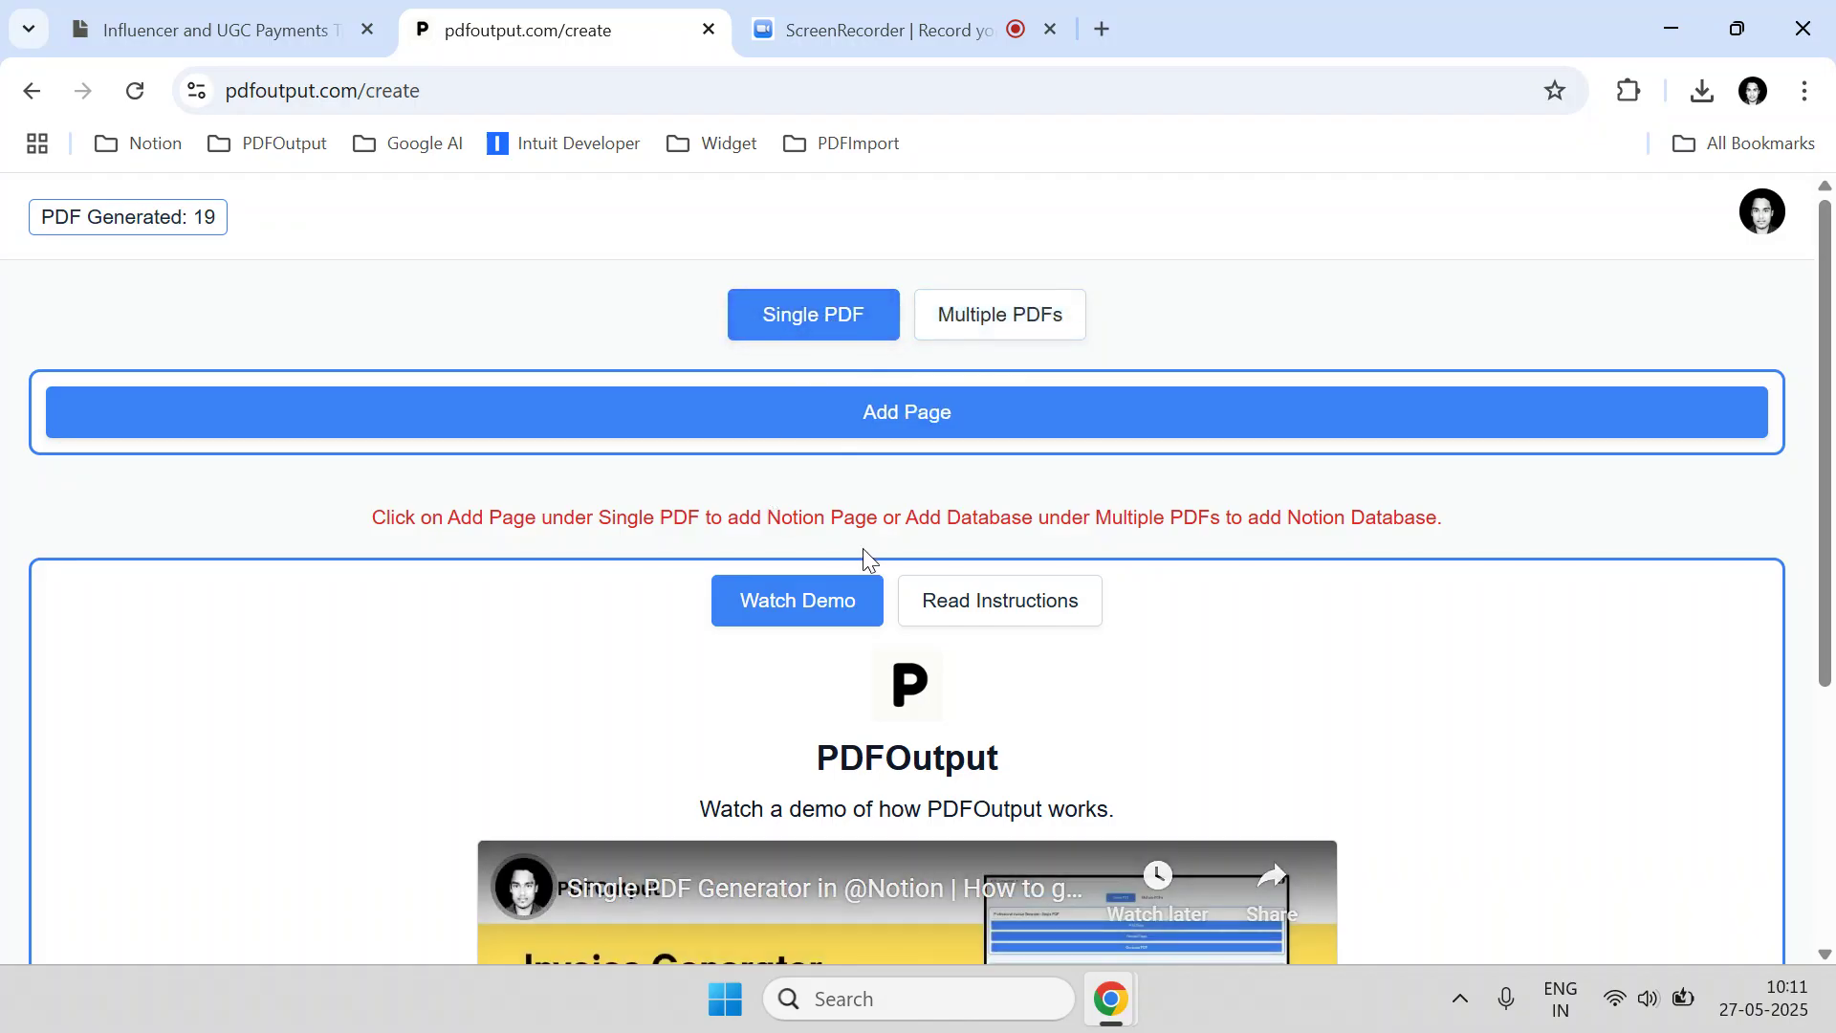
scroll(935, 414, "down", 4)
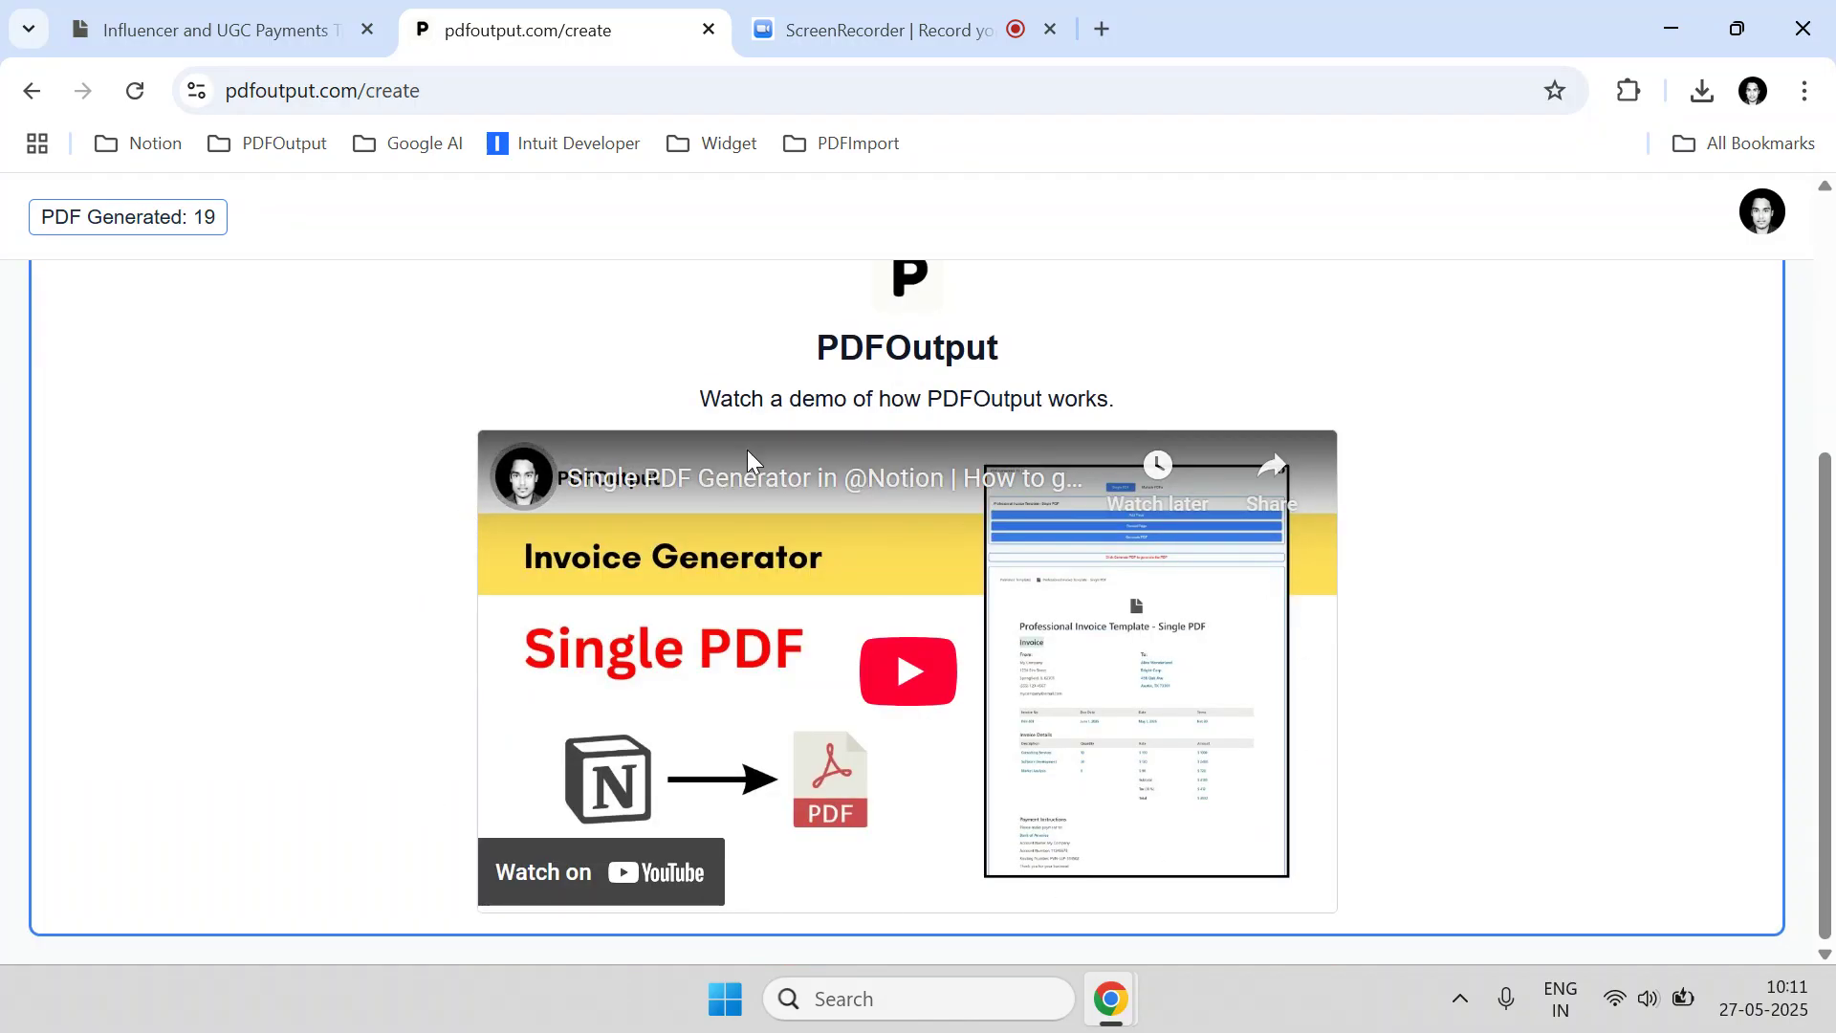
scroll(449, 641, "up", 4)
scroll(556, 660, "up", 1)
Switch PDFOutput to Multiple PDFs and view the demo section for that mode.
left_click(989, 312)
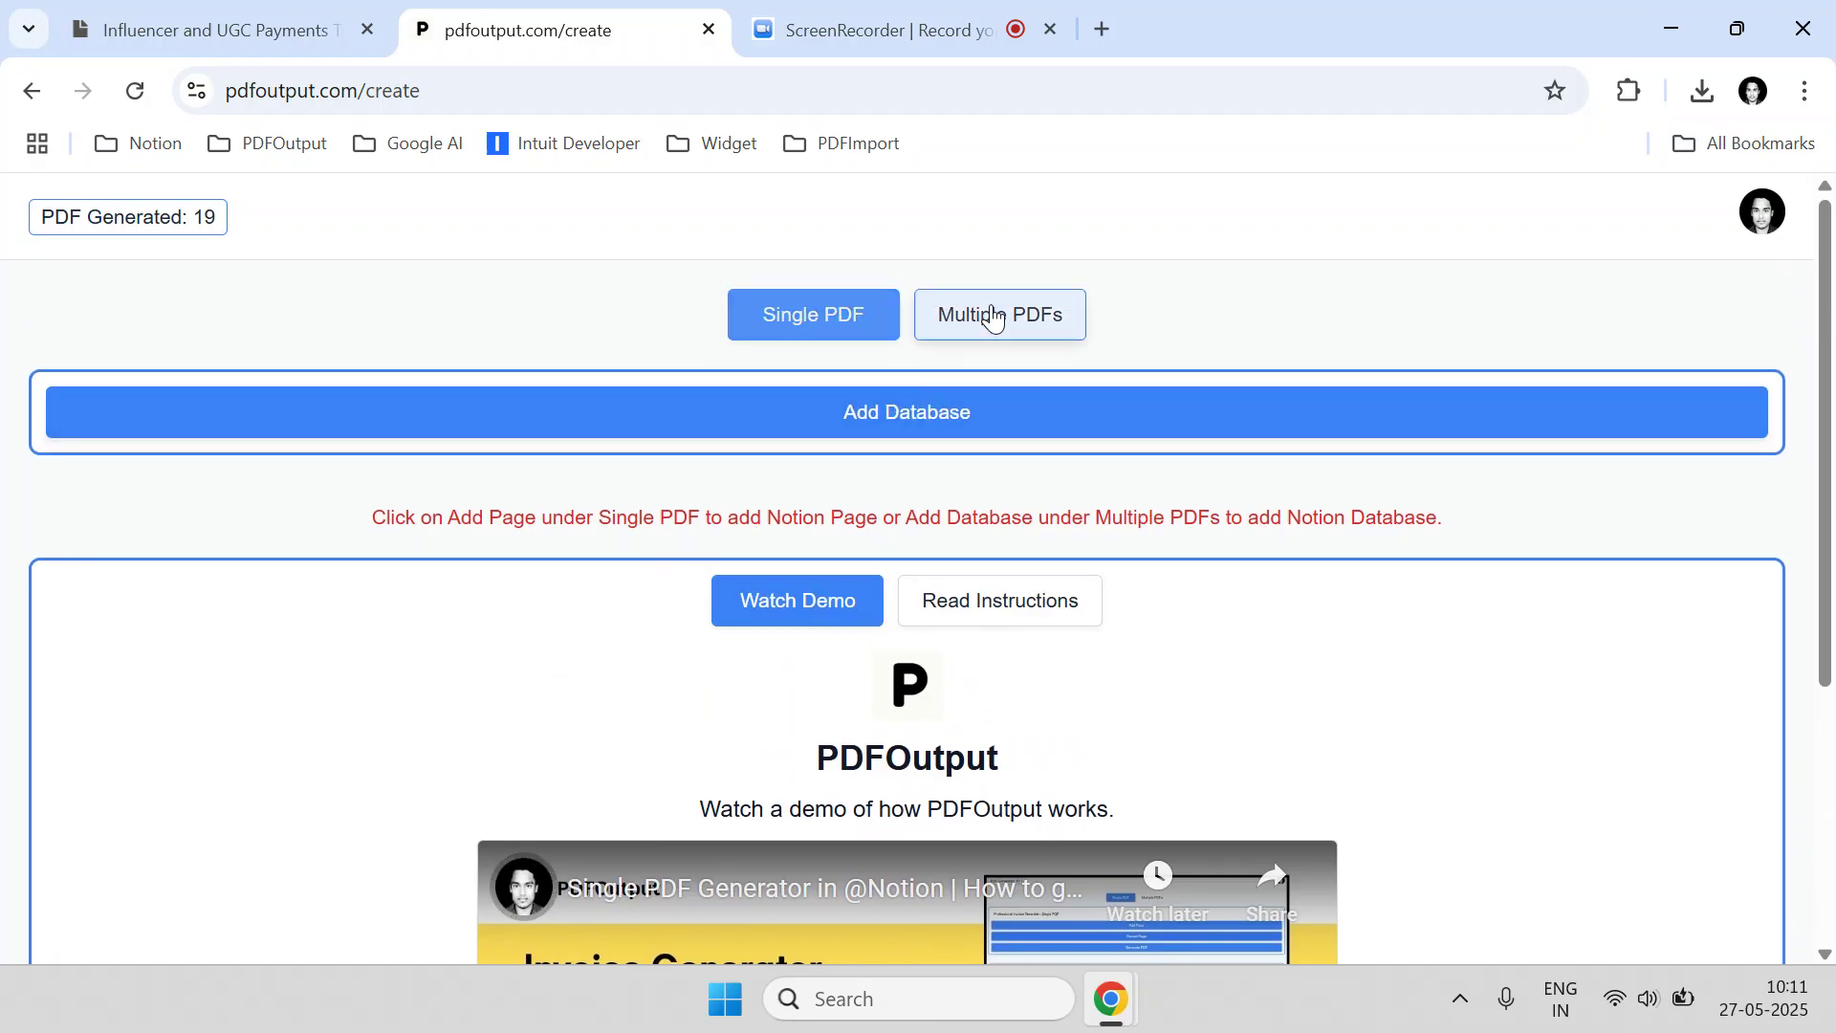
scroll(988, 382, "down", 3)
scroll(990, 419, "down", 2)
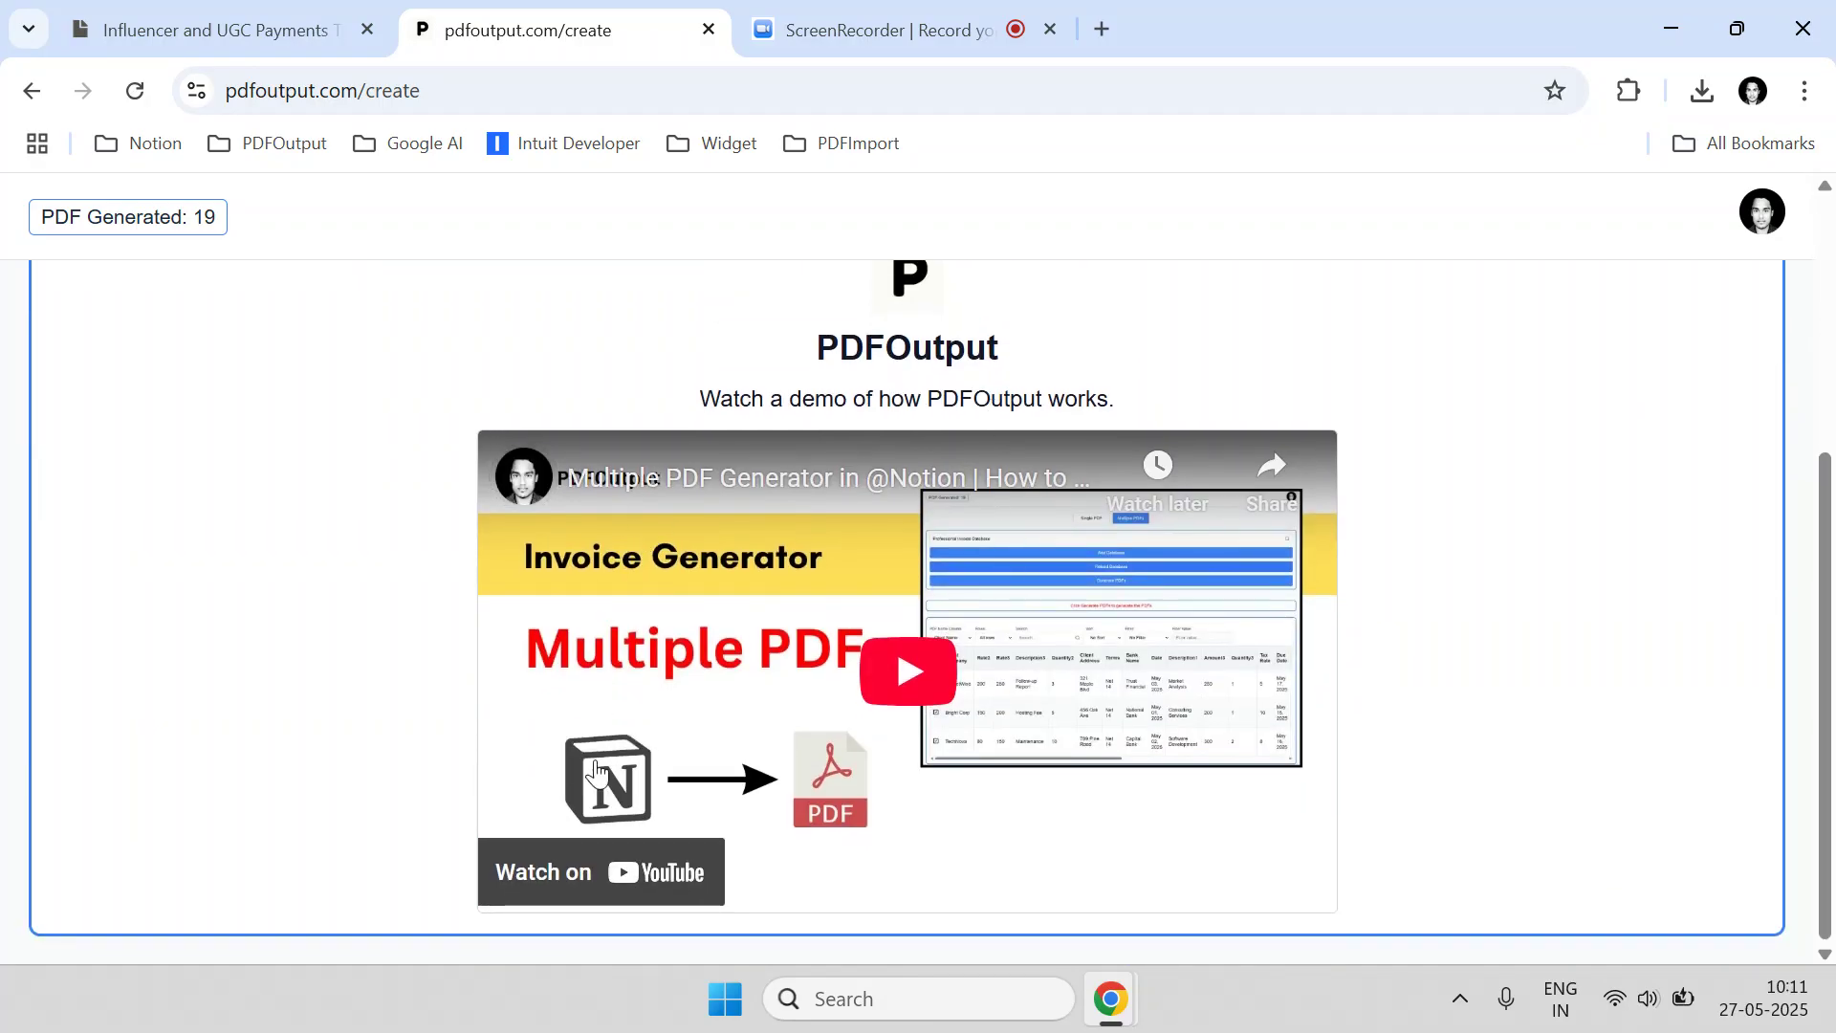
scroll(1167, 574, "up", 3)
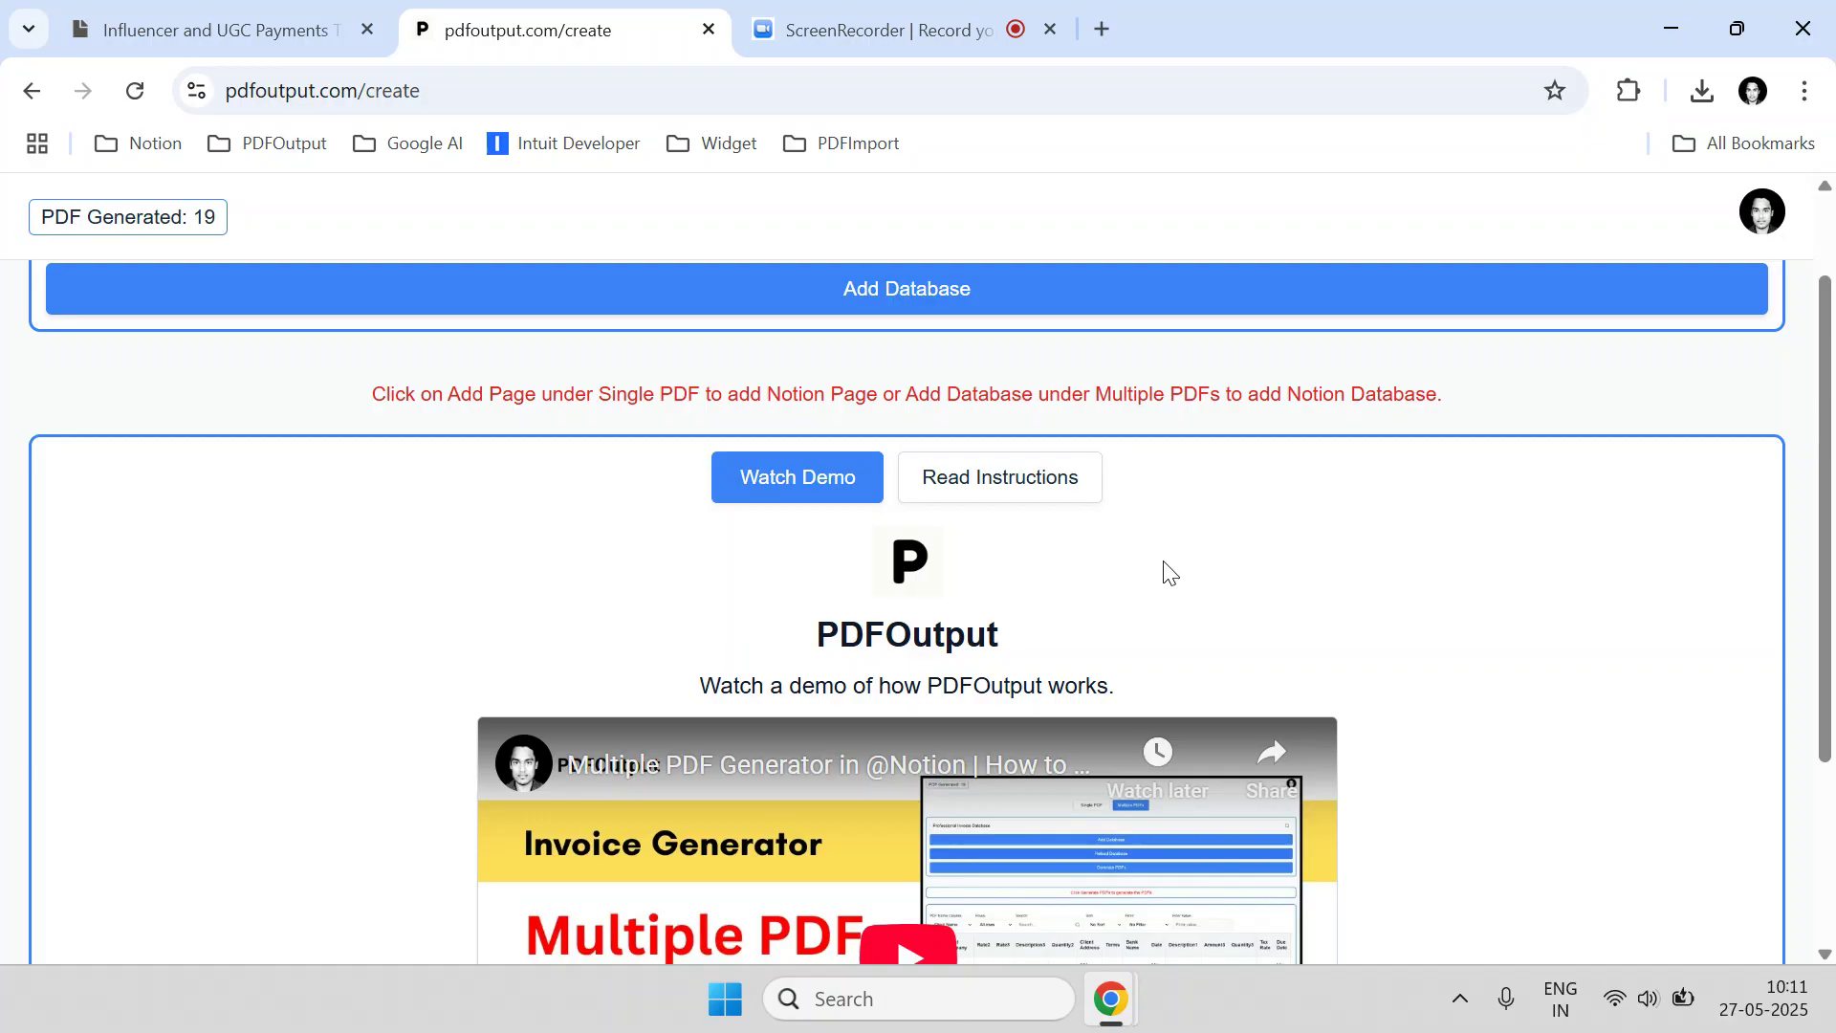
scroll(1148, 588, "up", 1)
Show the written instructions, look over their steps for Single PDF, and return to the Multiple PDFs mode.
left_click(1075, 617)
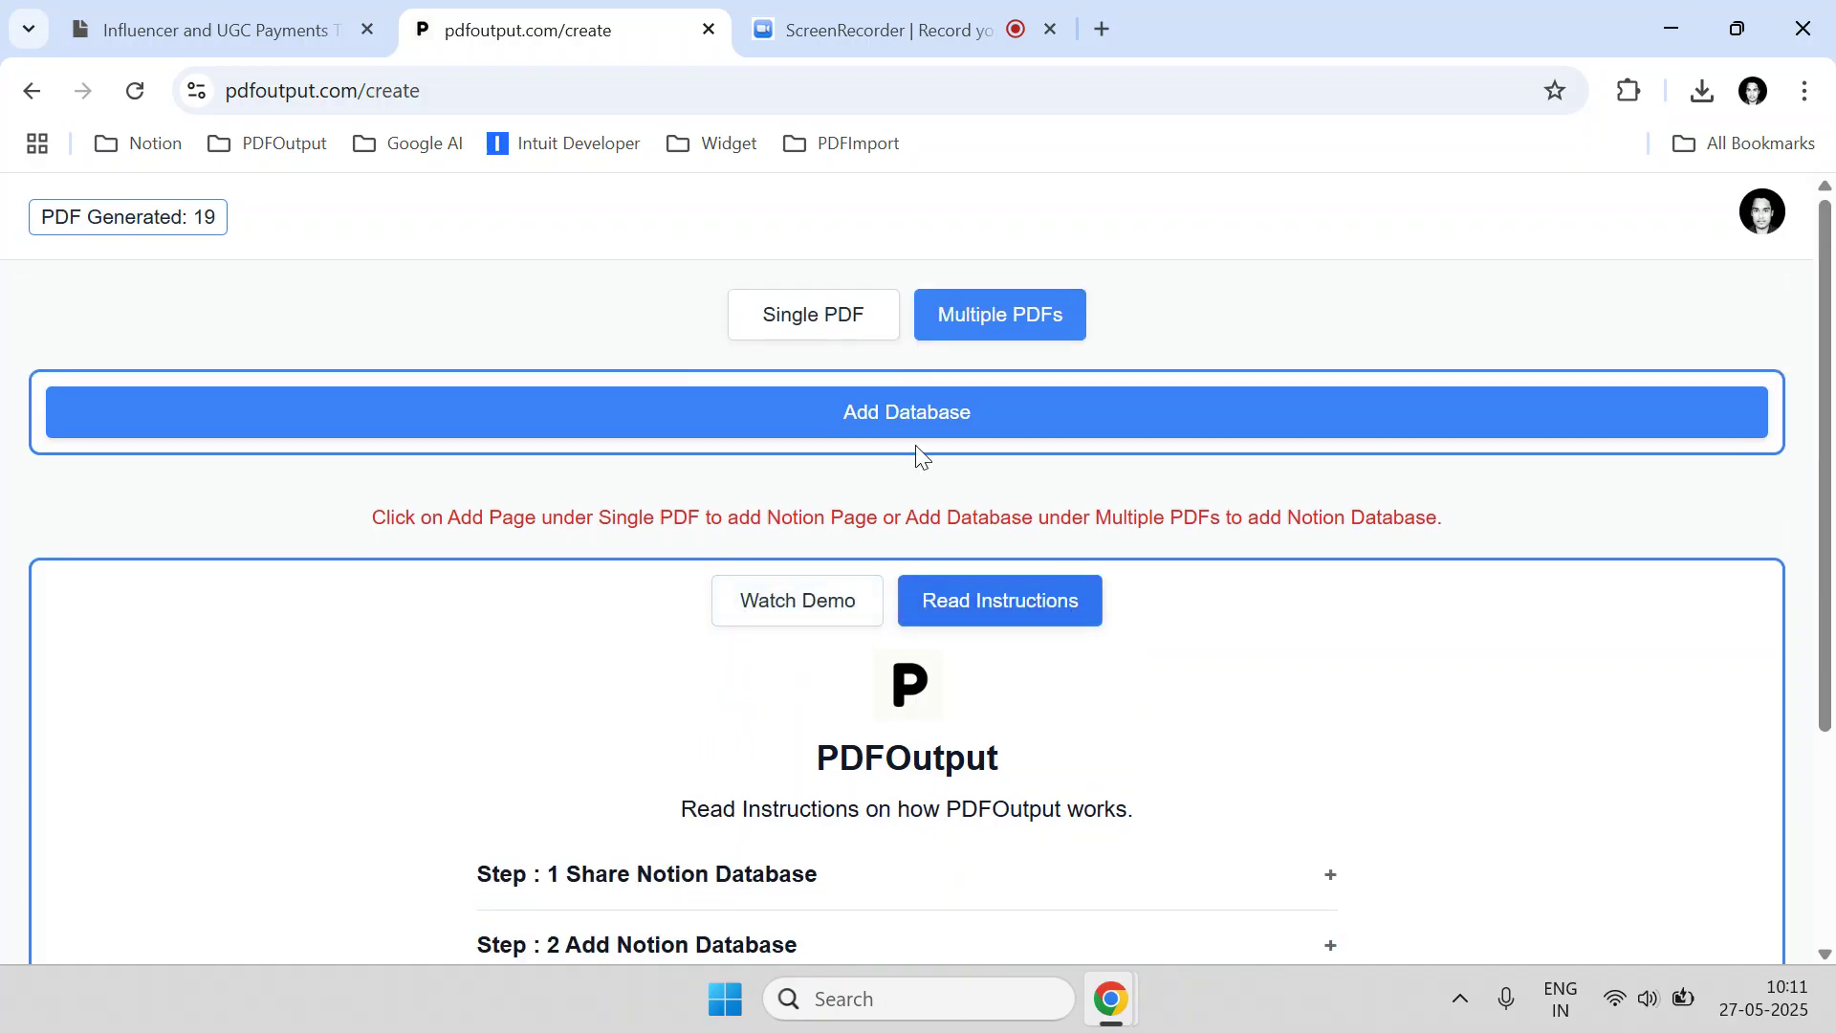
left_click(862, 340)
scroll(971, 689, "down", 2)
scroll(971, 689, "up", 1)
scroll(969, 690, "up", 2)
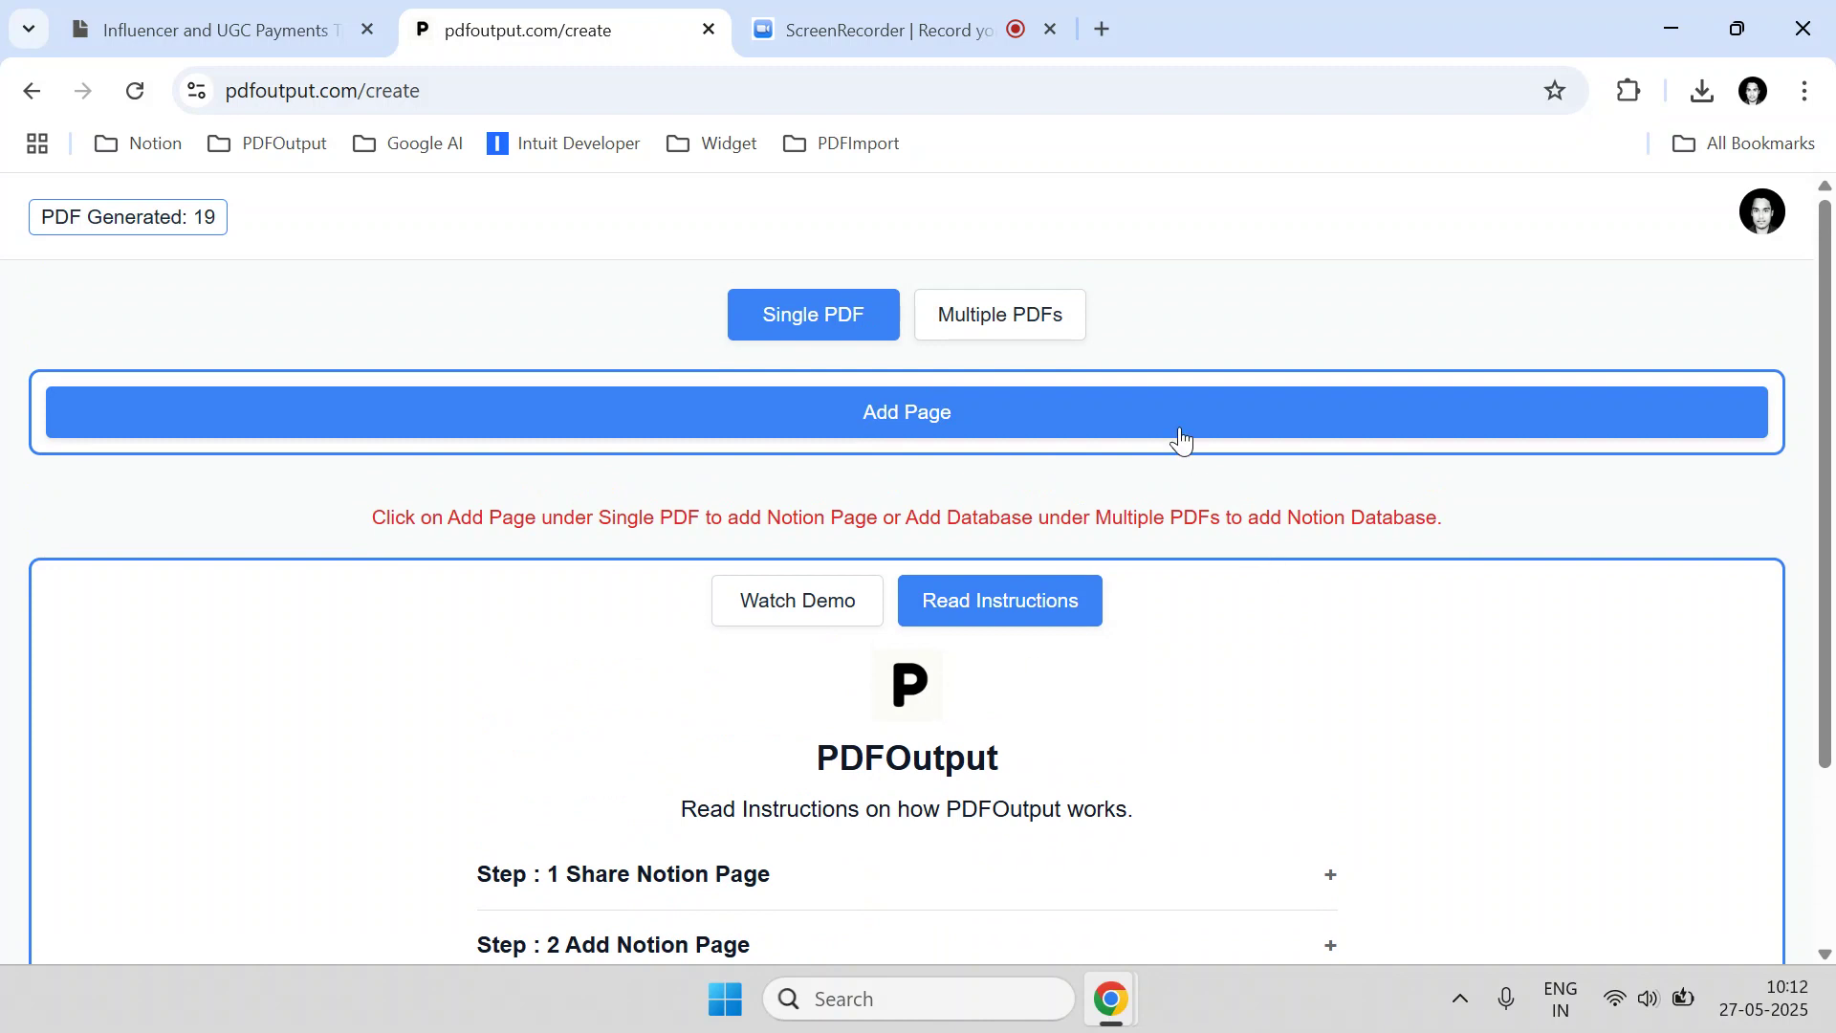
left_click(1064, 333)
Check the e-mail of the signed-in PDFOutput account and sign out of it.
left_click(1768, 218)
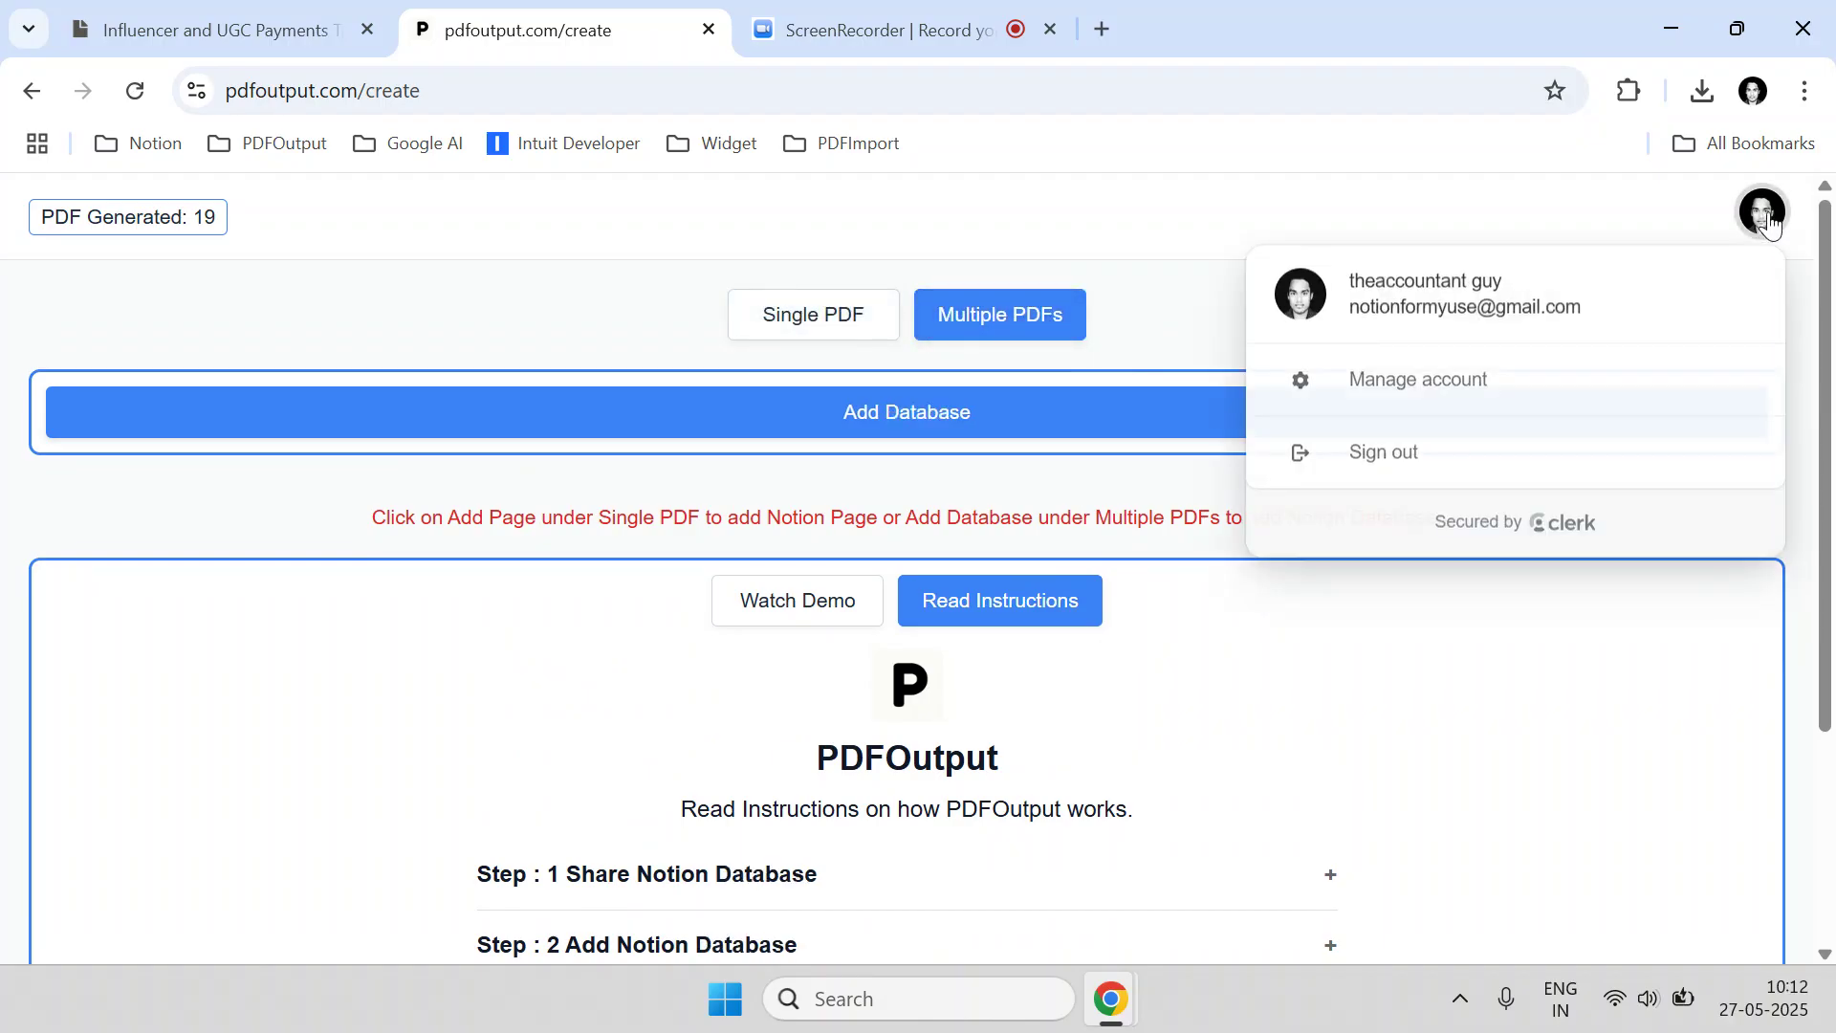
left_click_drag(1592, 316, 1352, 315)
left_click(1498, 461)
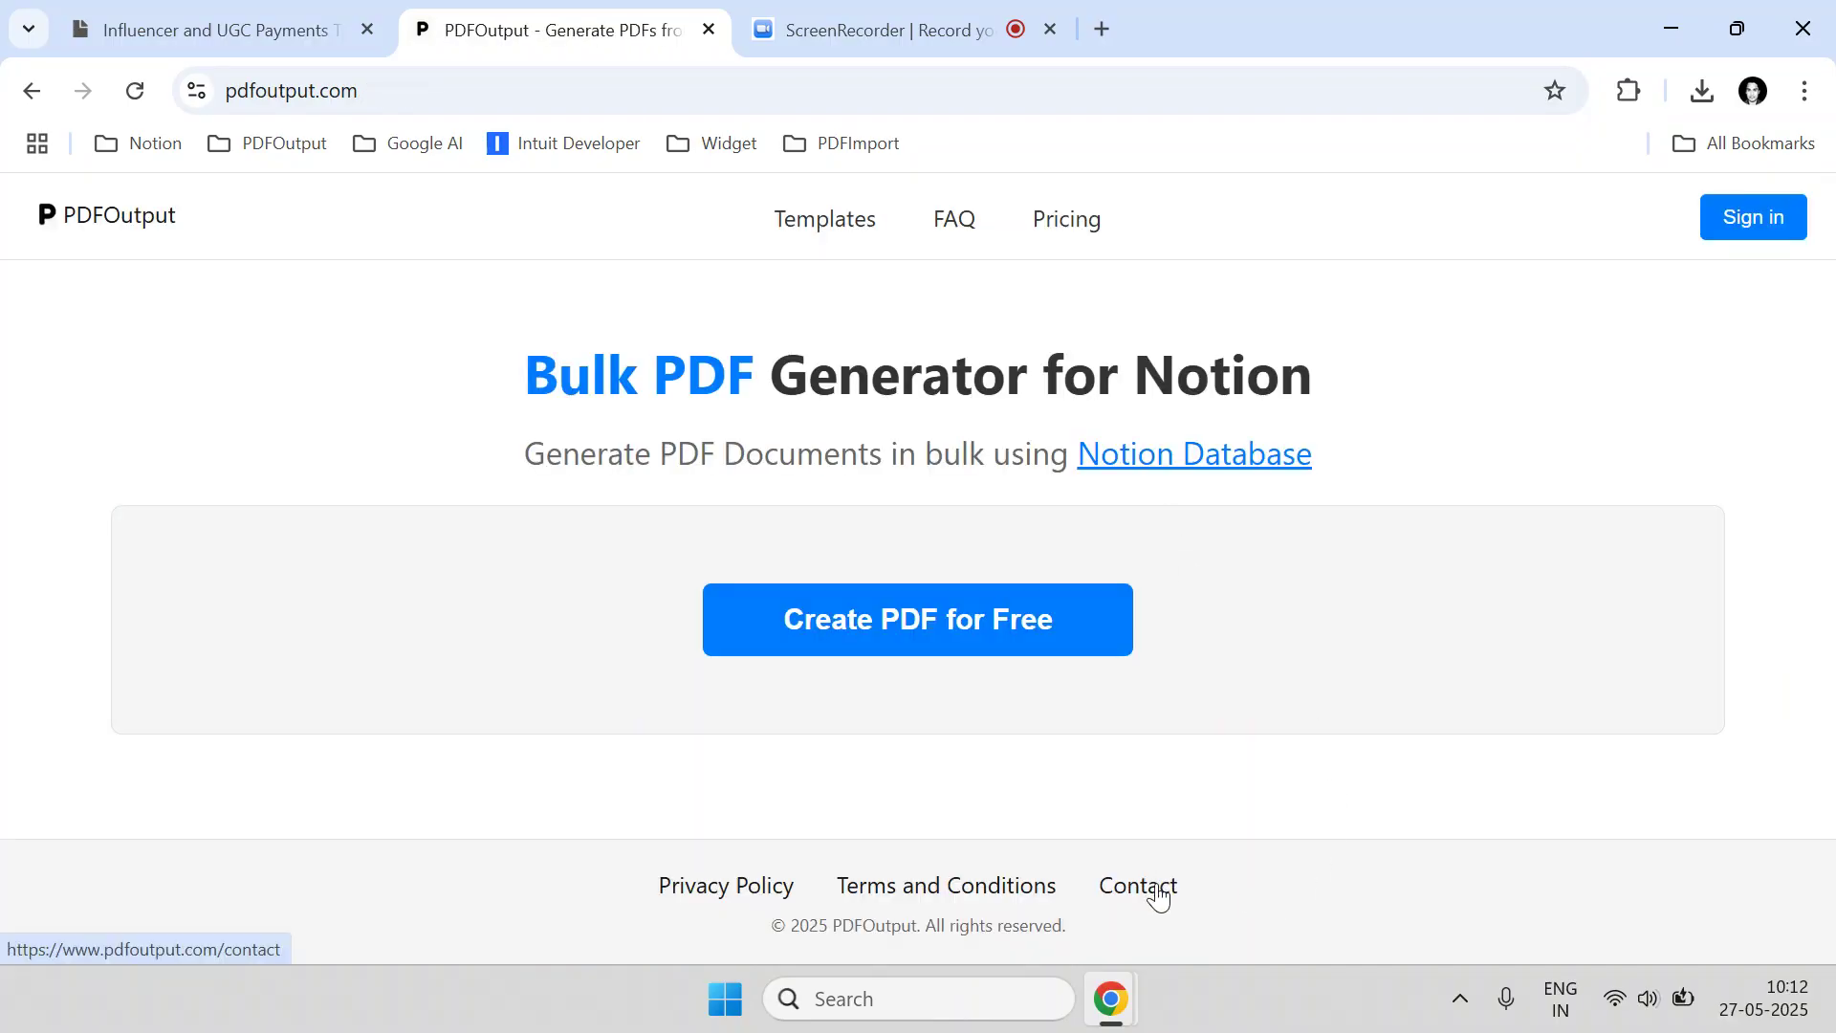
Open PDFOutput's Contact page and look over the fields of the contact form.
left_click(1155, 891)
scroll(938, 574, "down", 5)
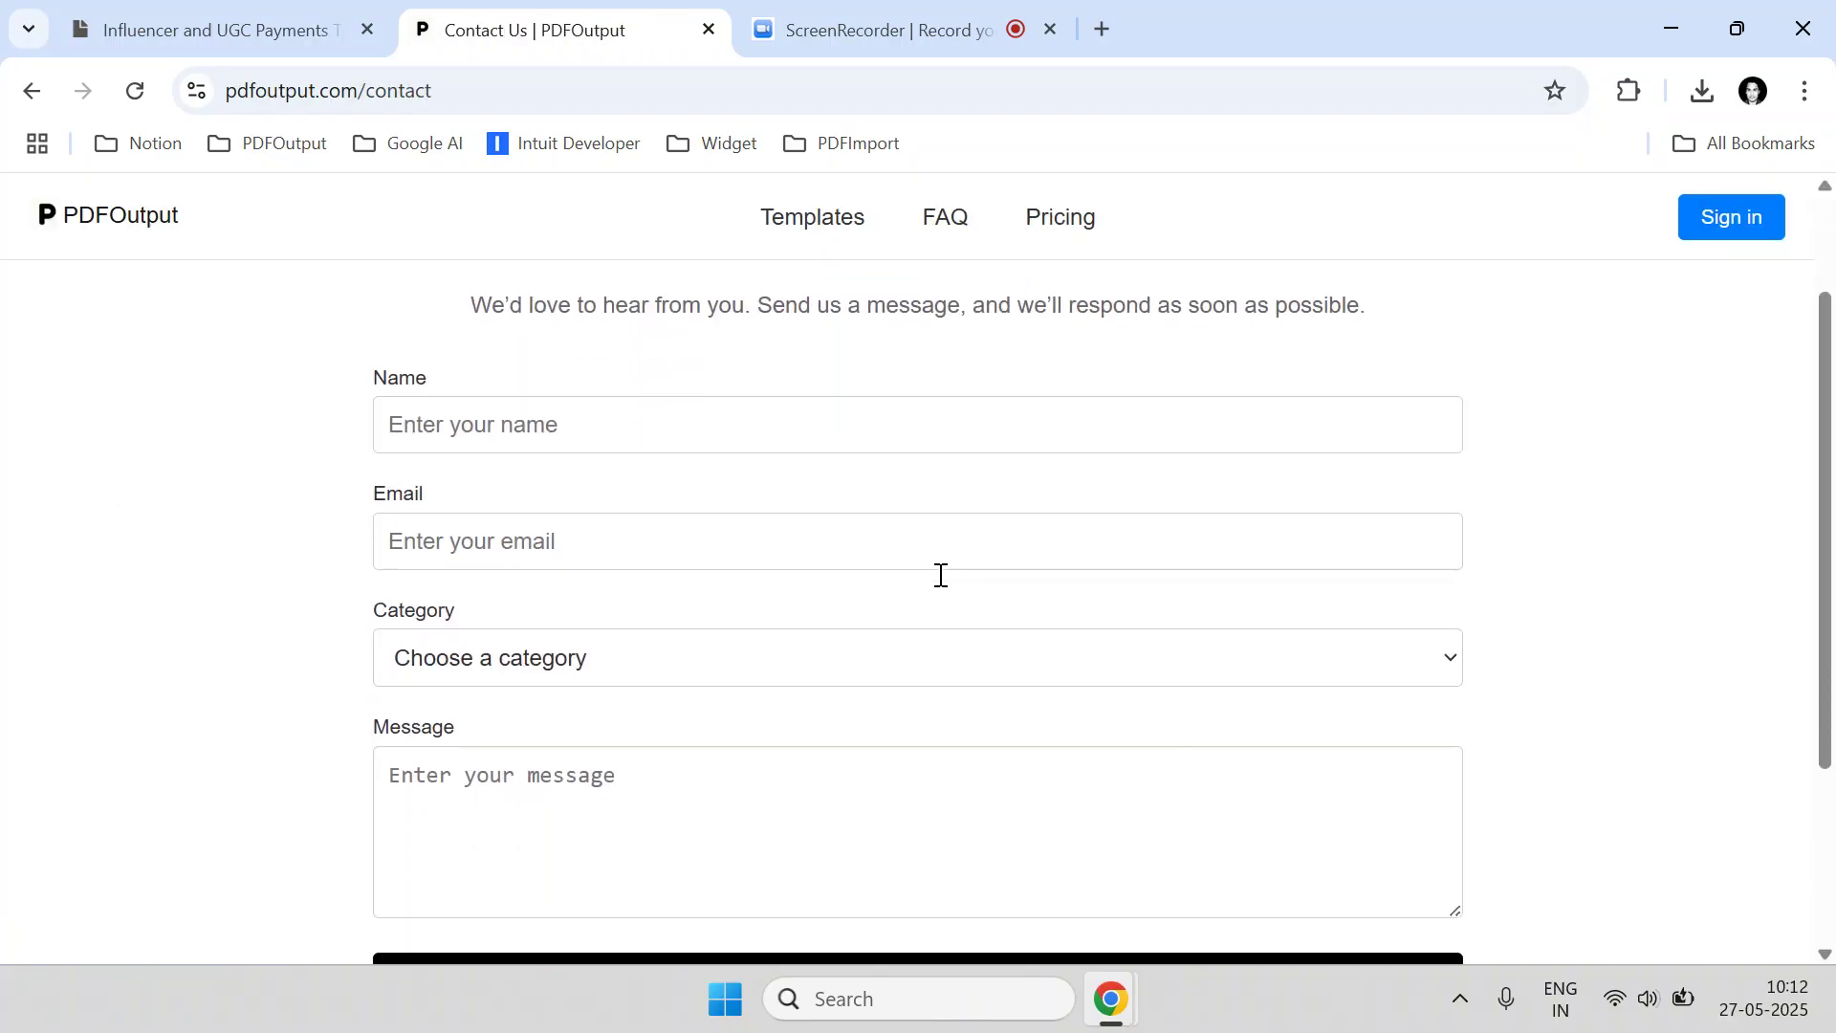
scroll(938, 574, "up", 3)
scroll(941, 575, "up", 2)
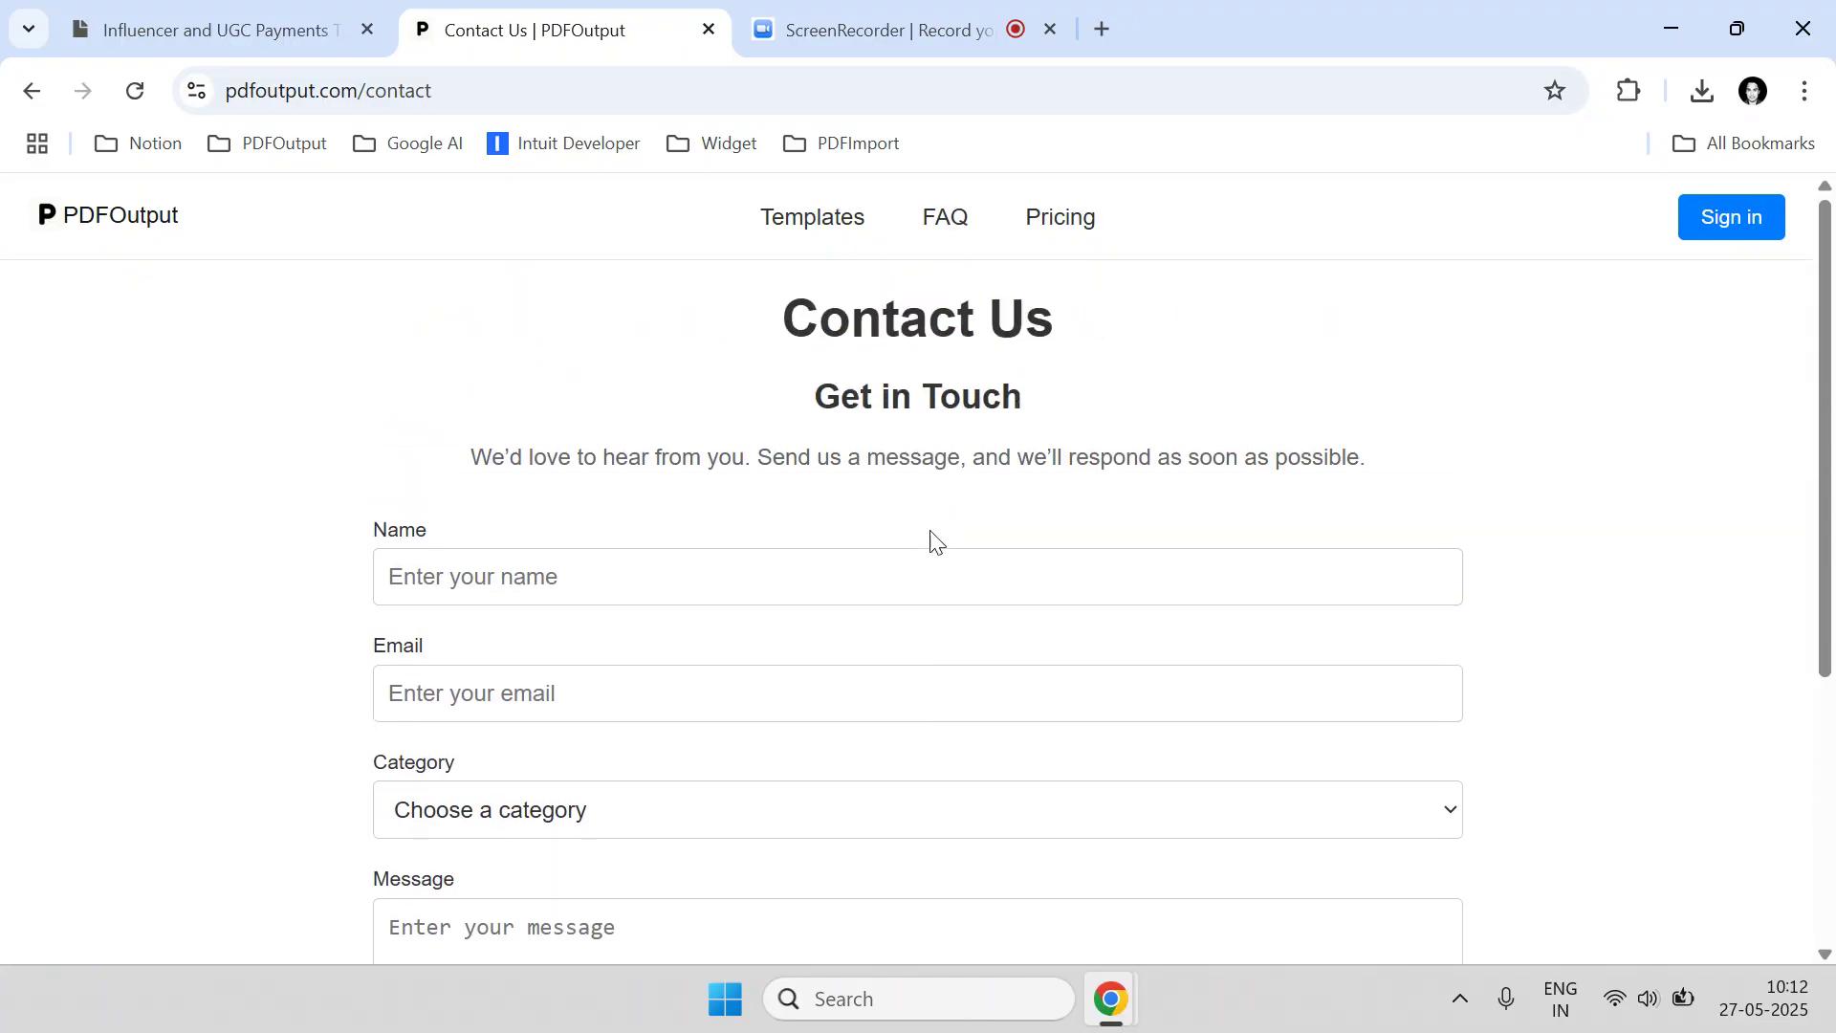
Switch back to the Influencer and UGC Payments Tracker in Notion and return to its Summary section.
left_click(390, 19)
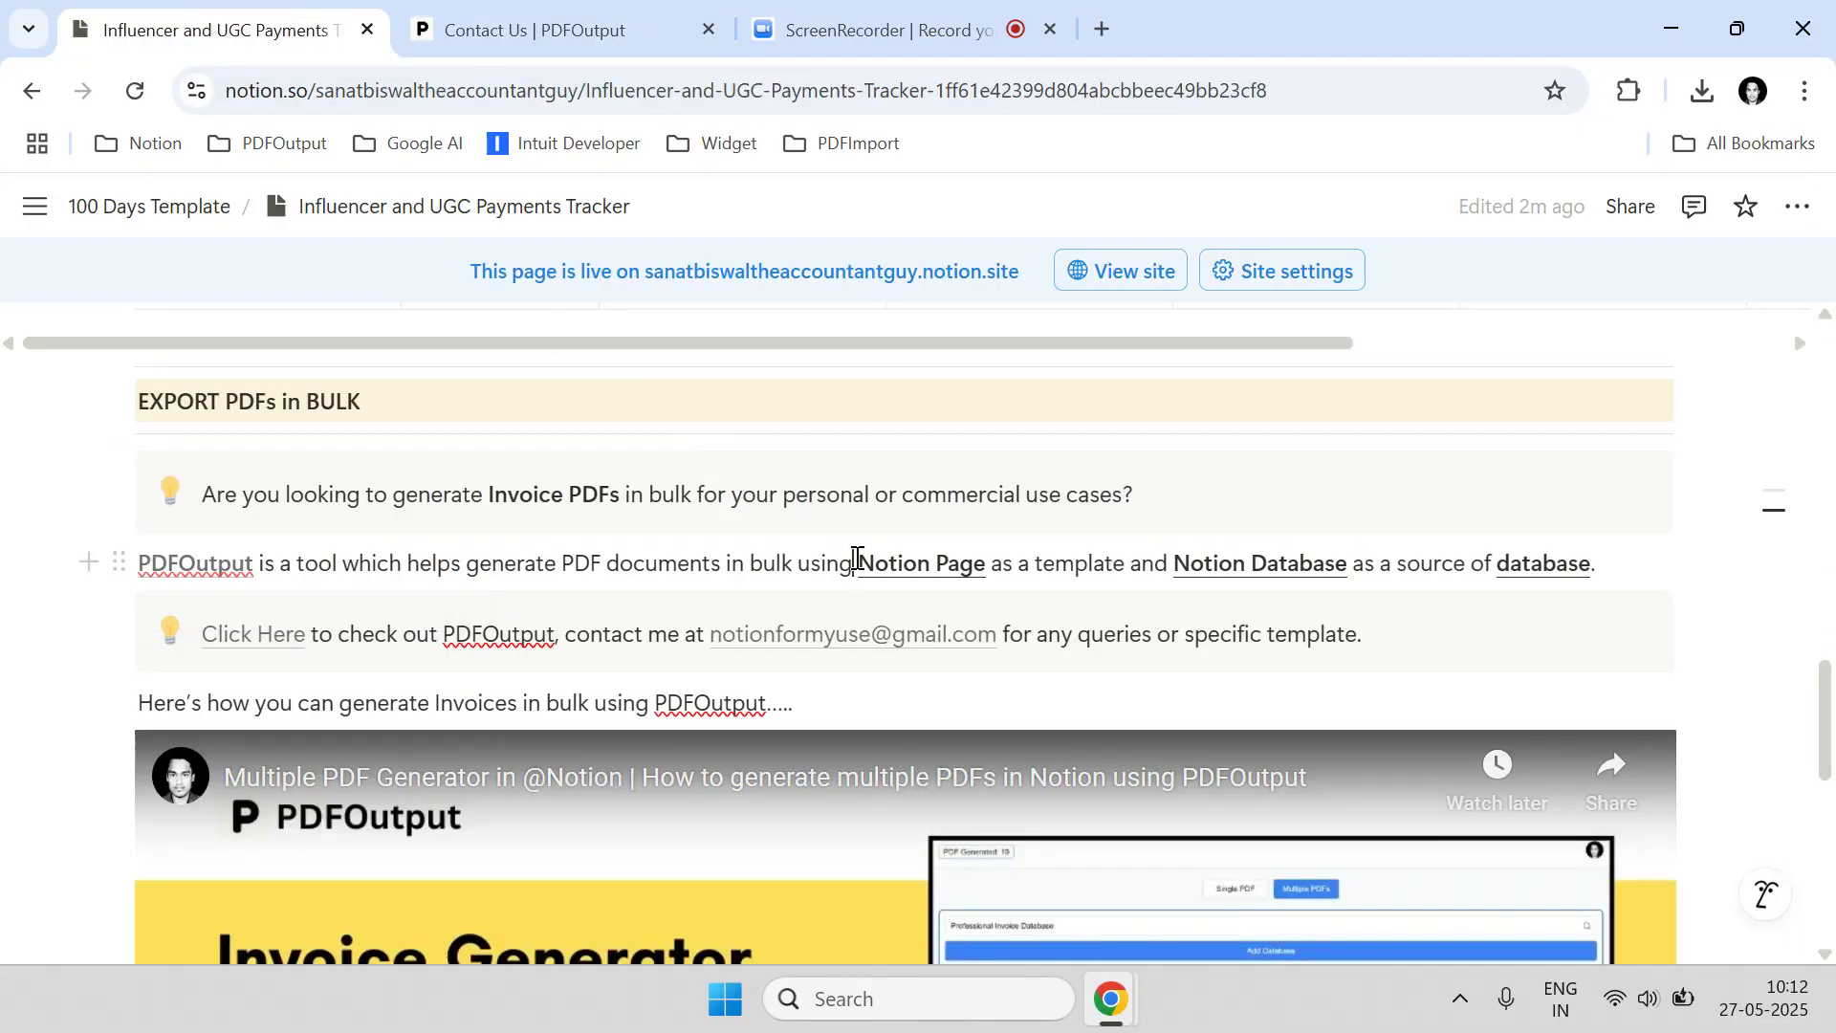
scroll(995, 572, "up", 10)
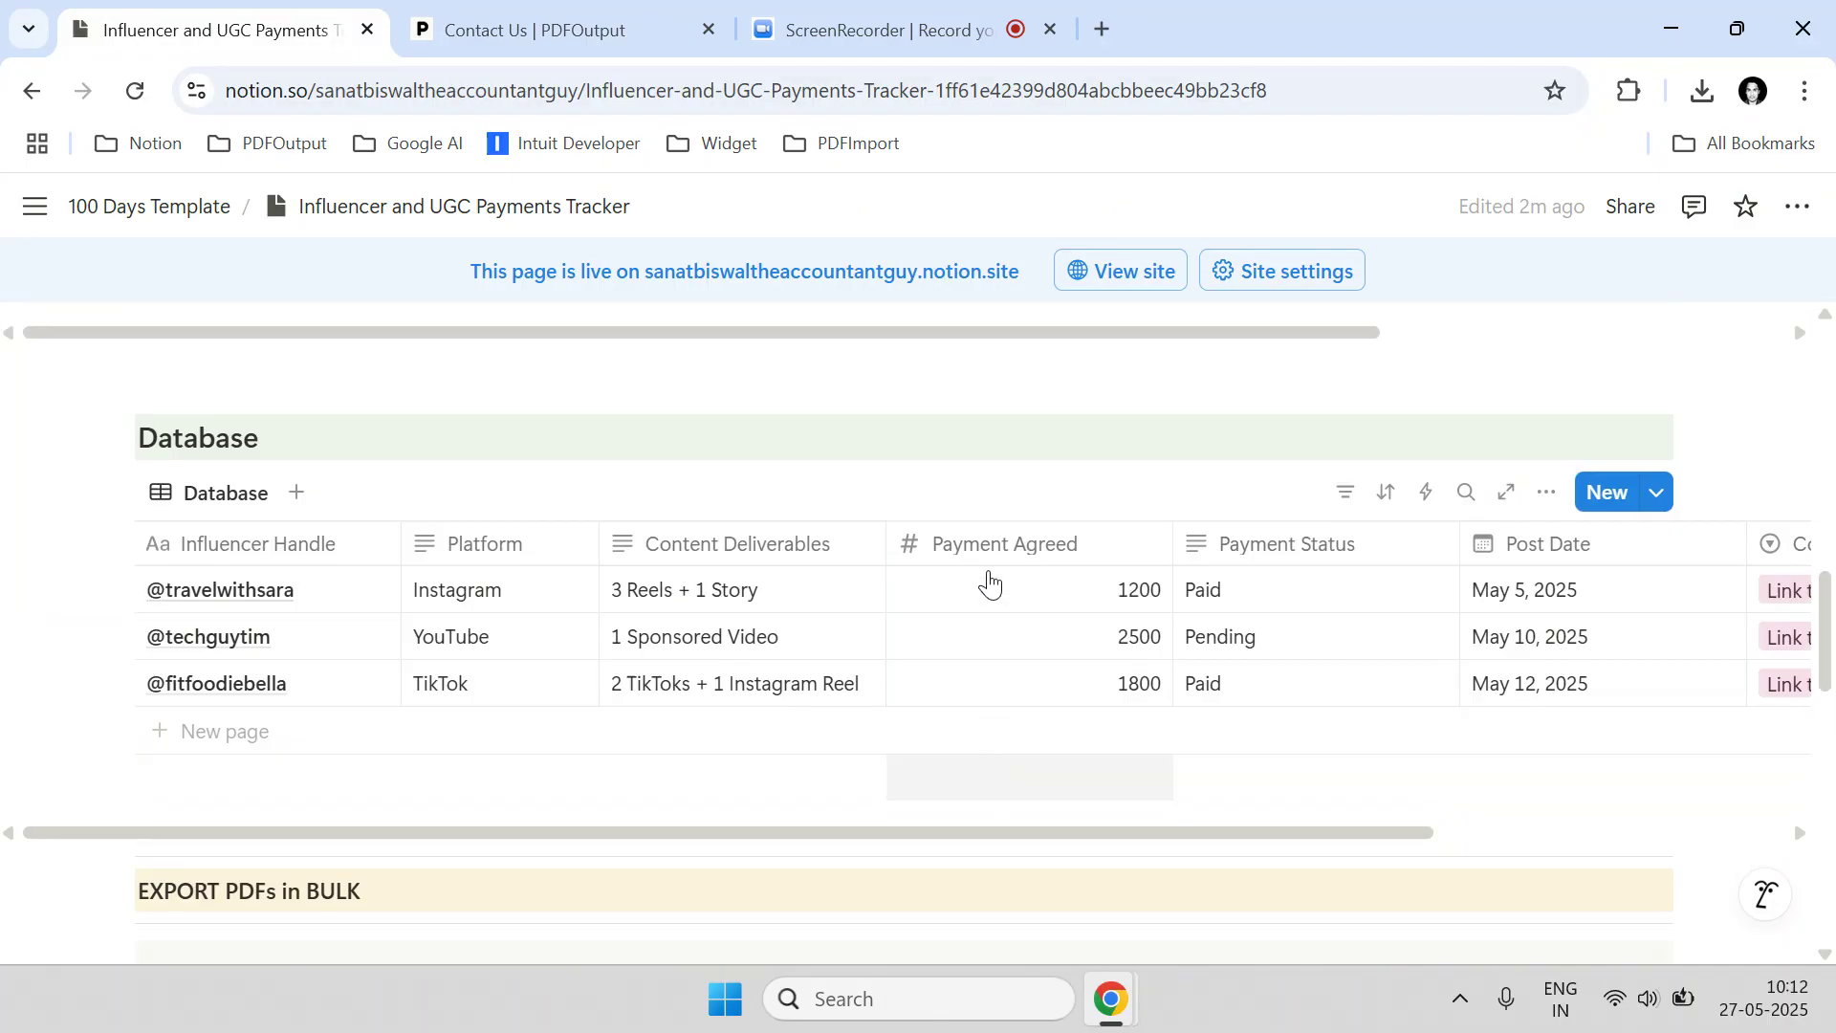
scroll(989, 583, "up", 3)
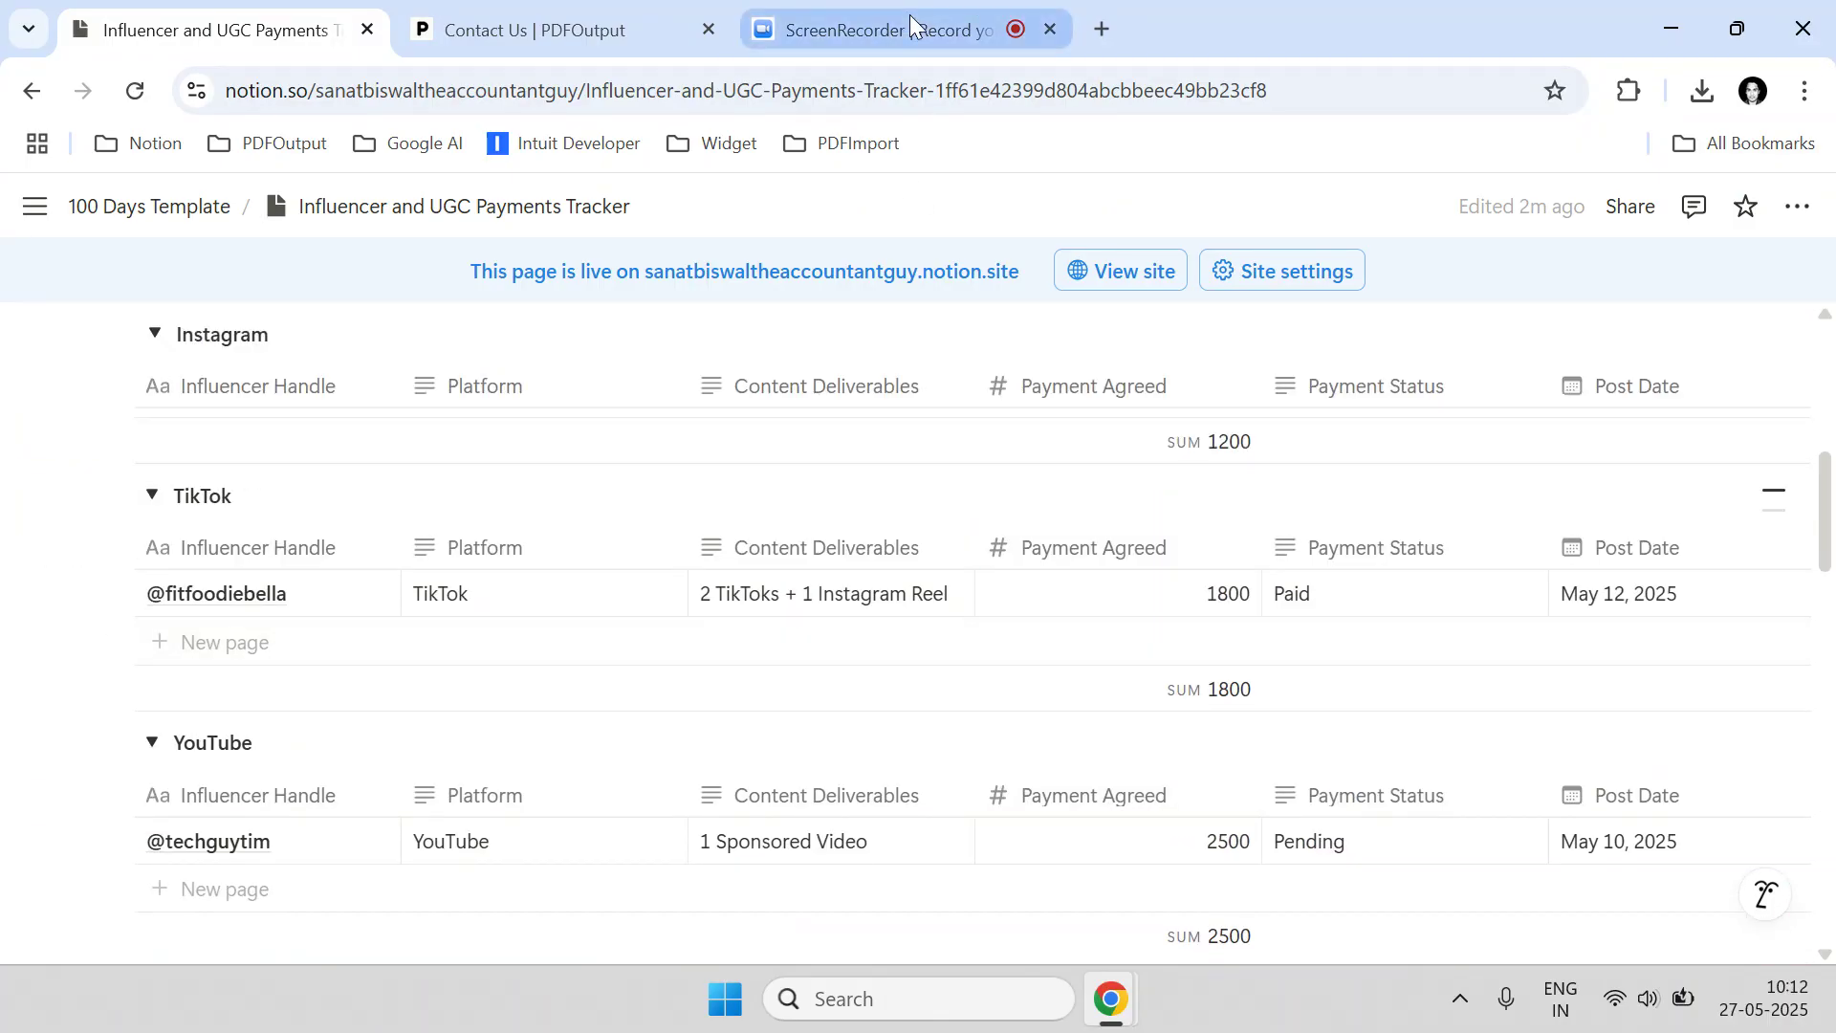